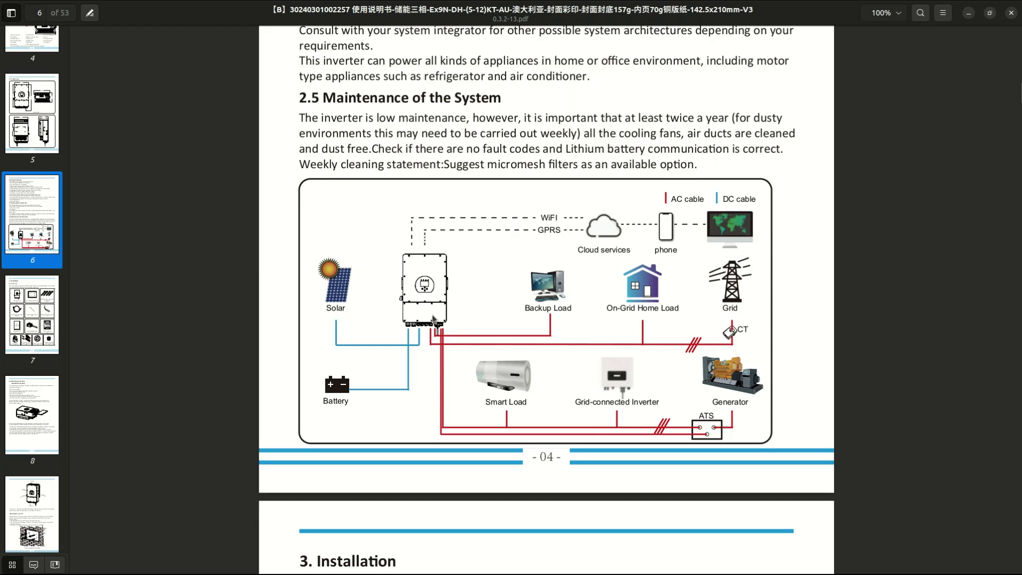
# - Highlight the Smart Load, Generator and Grid-connected Inverter labels in the inverter manual's system diagram, and close the manual
pyautogui.tripleClick(520, 404)
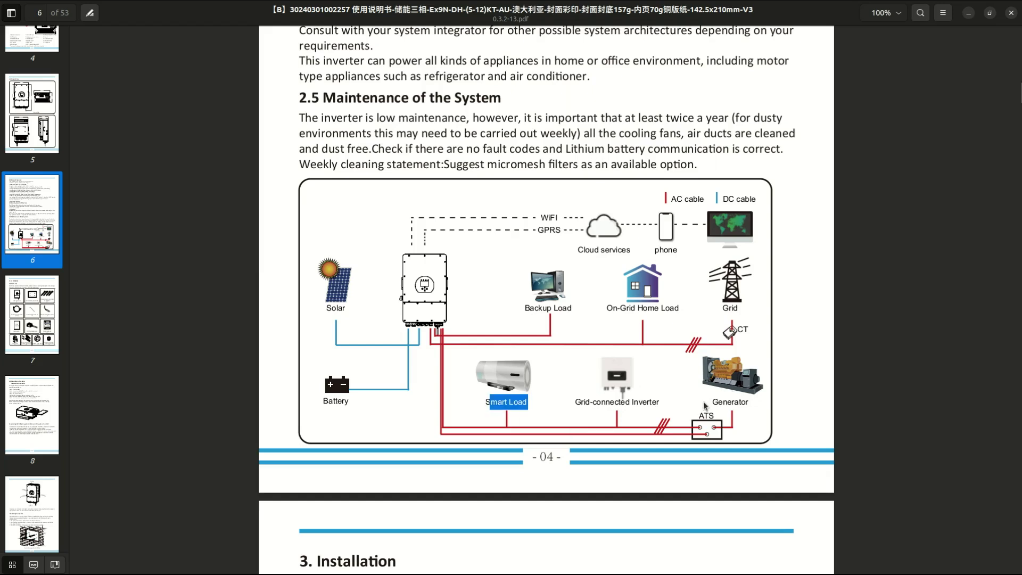
pyautogui.moveTo(713, 403); pyautogui.dragTo(736, 404)
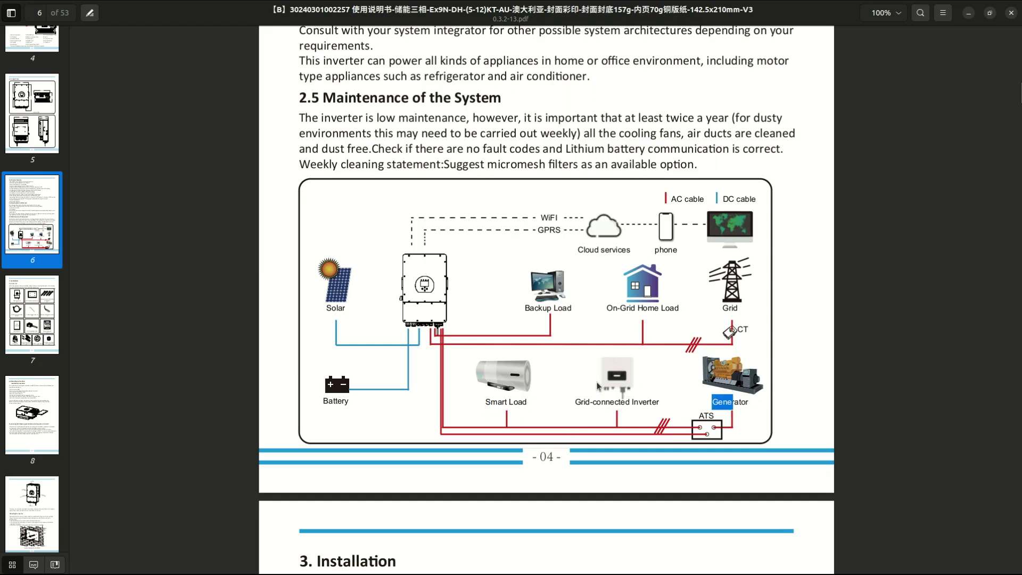
pyautogui.moveTo(574, 403); pyautogui.dragTo(741, 404)
pyautogui.moveTo(575, 403); pyautogui.dragTo(660, 404)
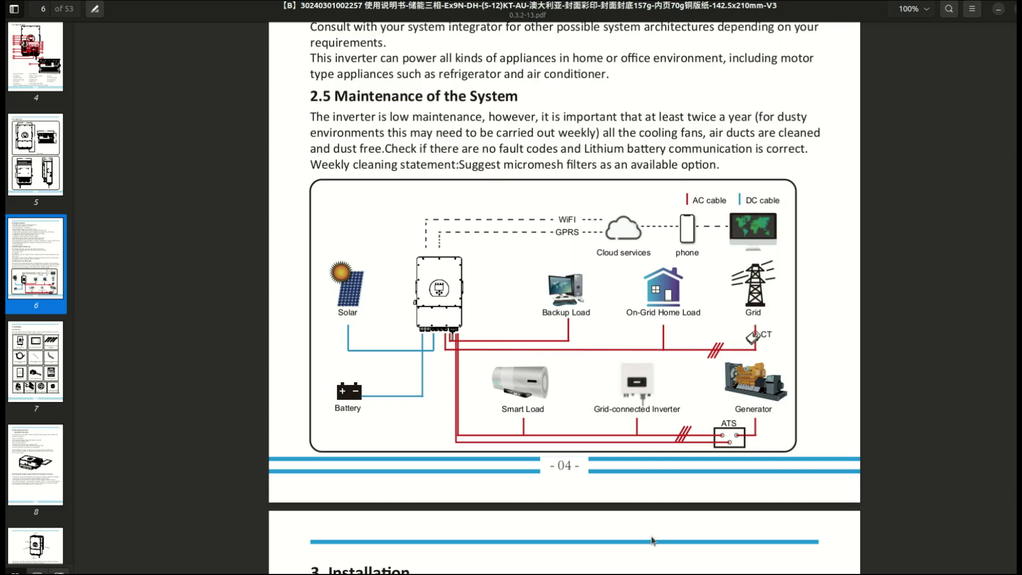
pyautogui.tripleClick(637, 409)
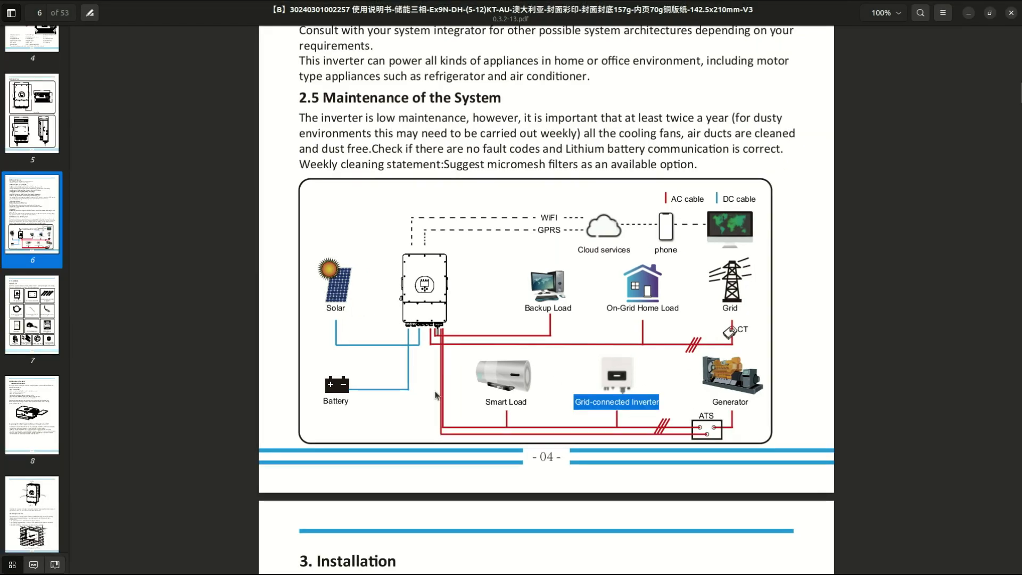
pyautogui.scroll(-20, 434, 397)
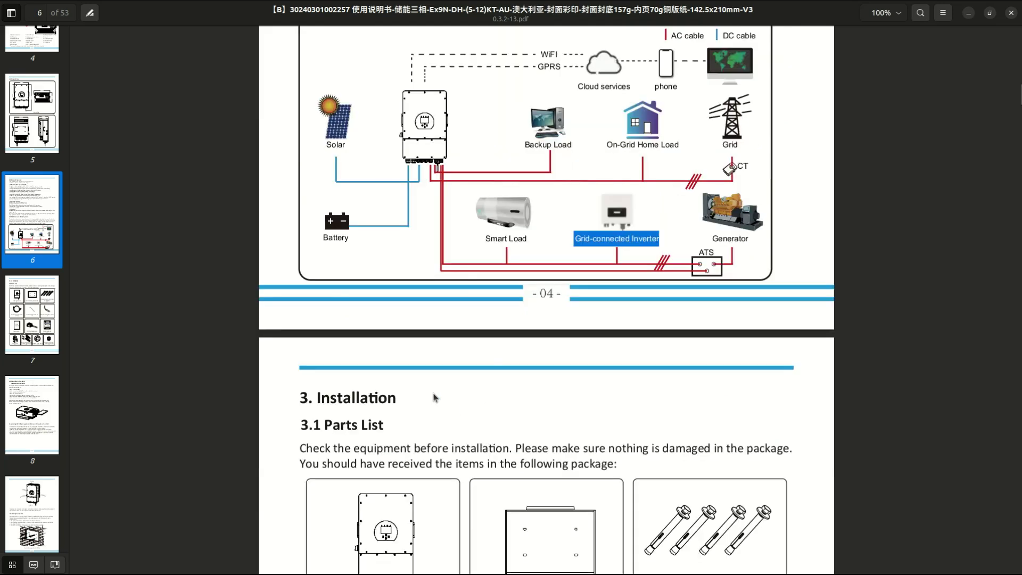
pyautogui.click(1012, 13)
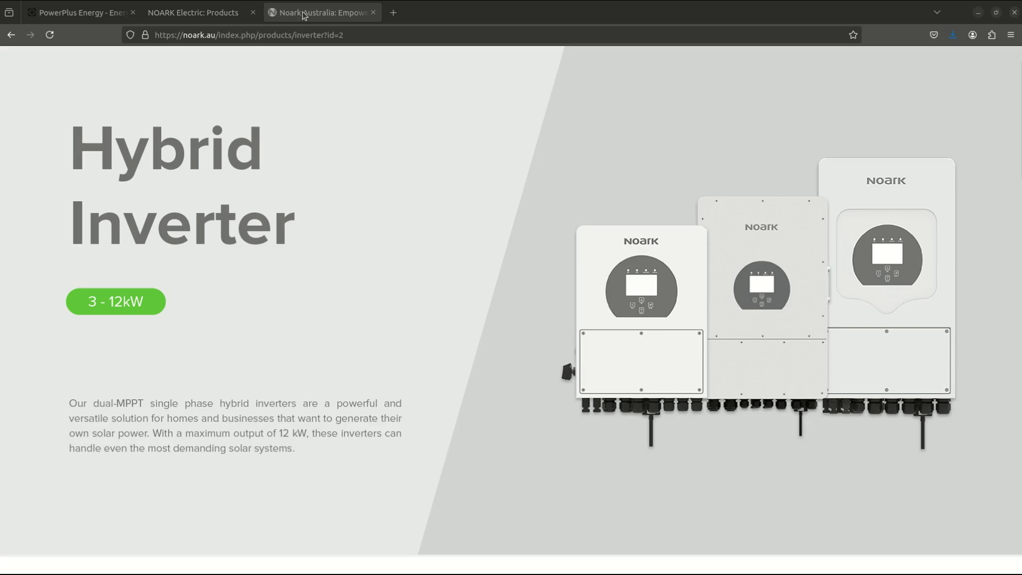
# - Open the Noark settings PDF from PowerPlus Energy's Charger Settings page and go to the Recommended Minimum Battery Modules table
pyautogui.click(70, 19)
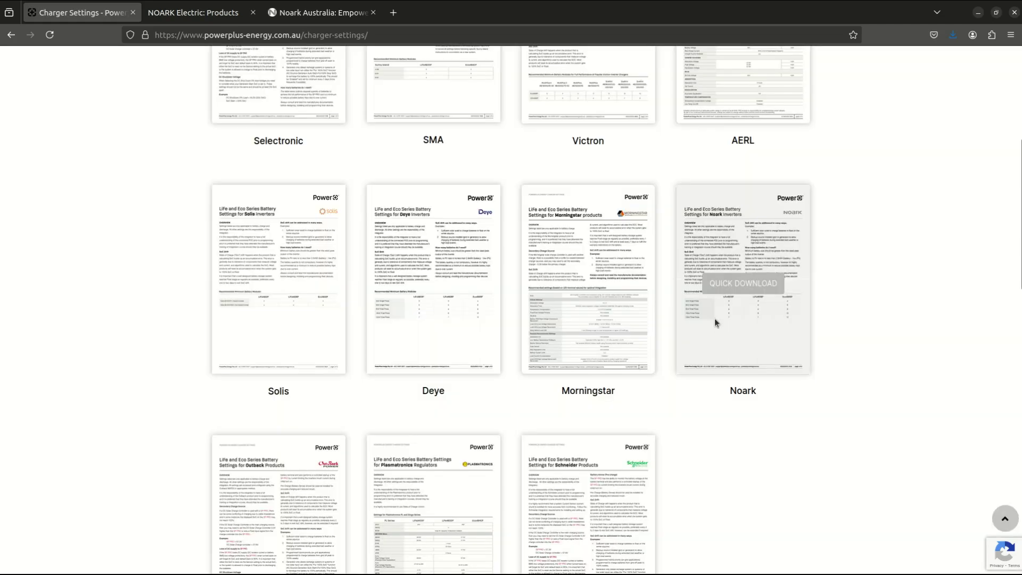
pyautogui.click(725, 282)
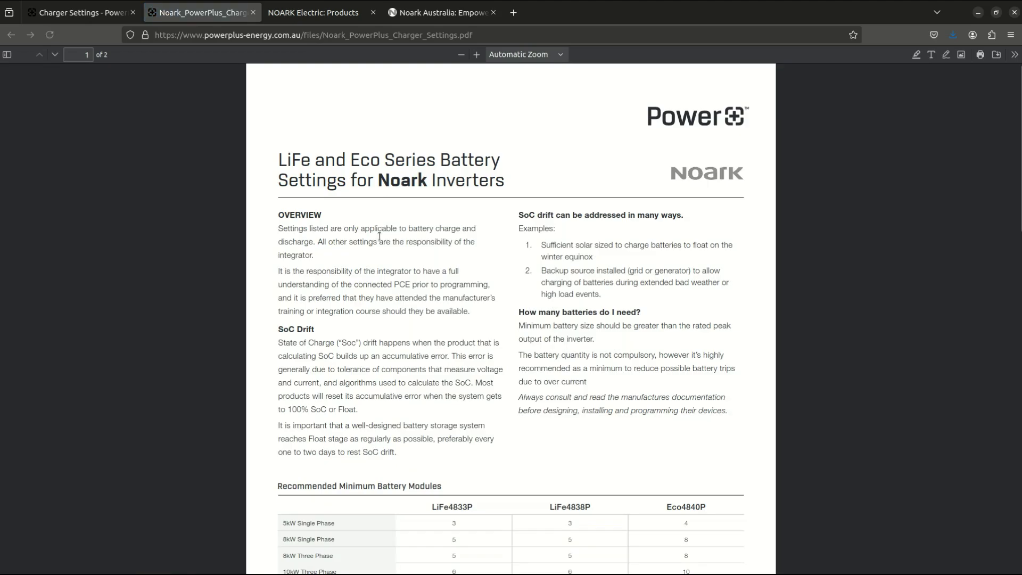
pyautogui.scroll(-5, 379, 236)
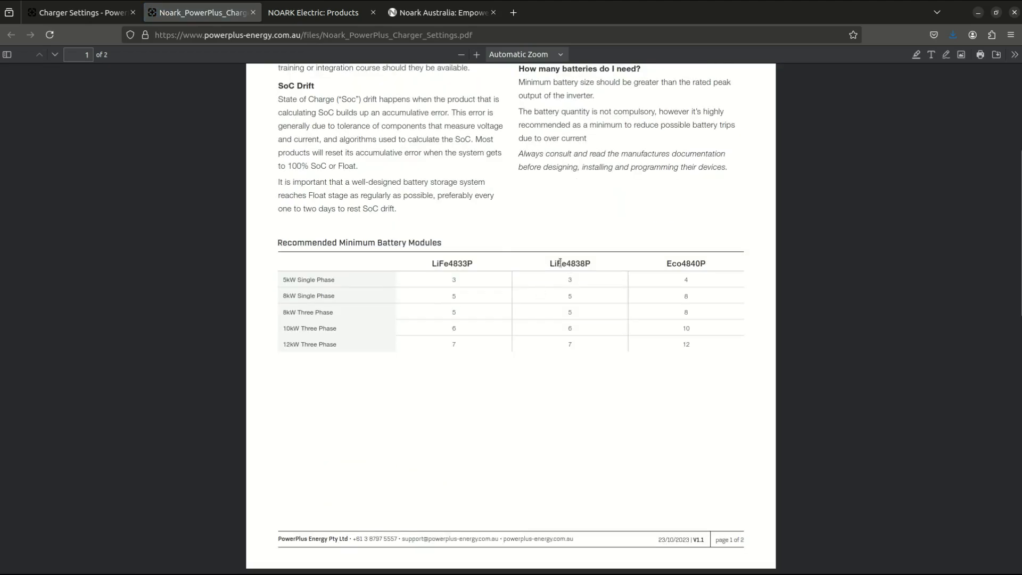
# - Highlight the LiFe4838P column heading in the Recommended Minimum Battery Modules table
pyautogui.doubleClick(530, 261)
pyautogui.hotkey('ctrl', 'a')
pyautogui.click(587, 263)
pyautogui.moveTo(551, 263); pyautogui.dragTo(590, 262)
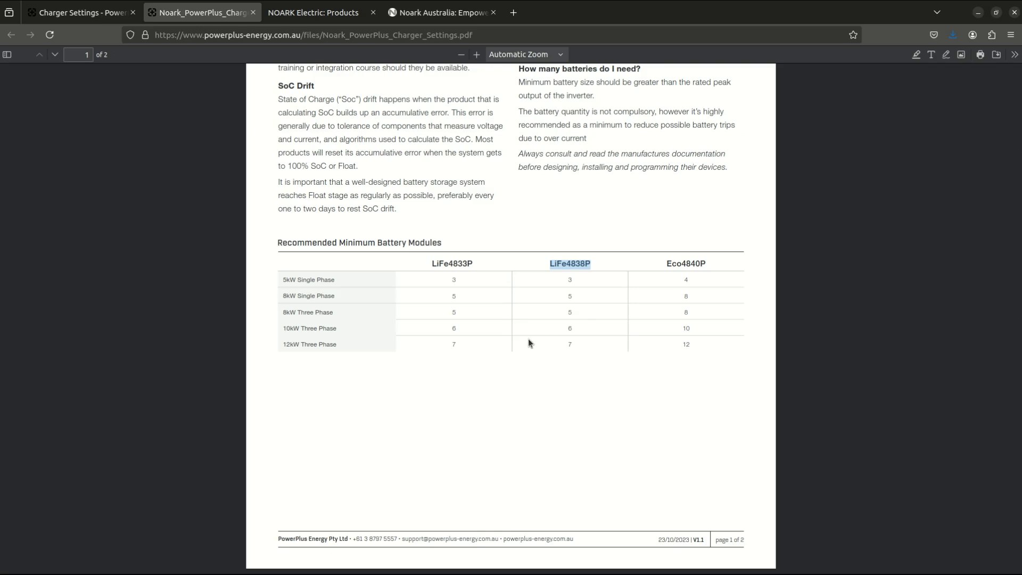
pyautogui.moveTo(431, 263); pyautogui.dragTo(704, 263)
pyautogui.click(536, 263)
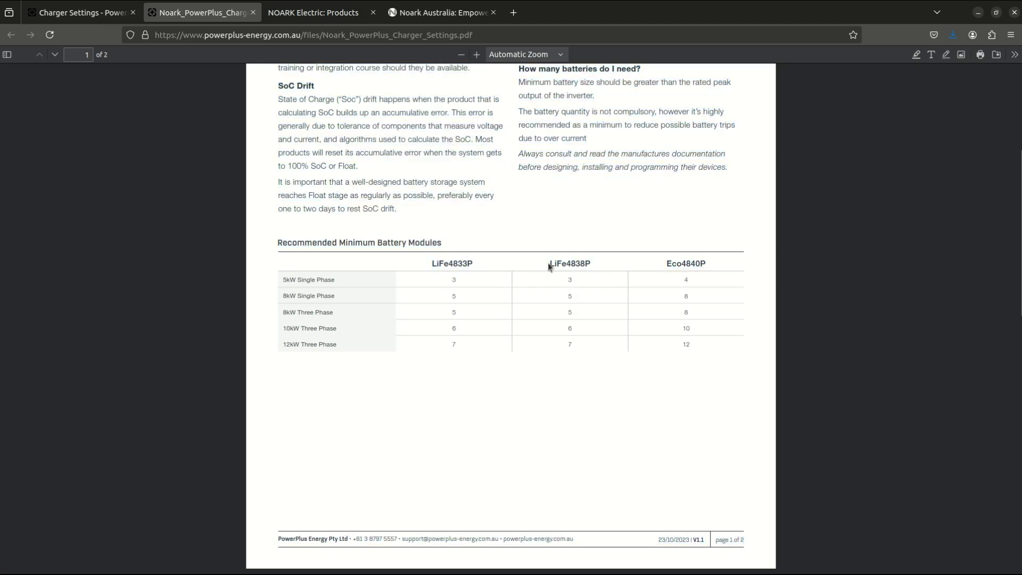
pyautogui.moveTo(549, 266); pyautogui.dragTo(599, 268)
# - Examine the 12kW Three Phase row against the LiFe4838P column and highlight the row label
pyautogui.moveTo(286, 346); pyautogui.dragTo(321, 346)
pyautogui.moveTo(566, 349); pyautogui.dragTo(691, 347)
pyautogui.click(596, 355)
pyautogui.moveTo(568, 263); pyautogui.dragTo(591, 264)
pyautogui.moveTo(283, 345); pyautogui.dragTo(340, 344)
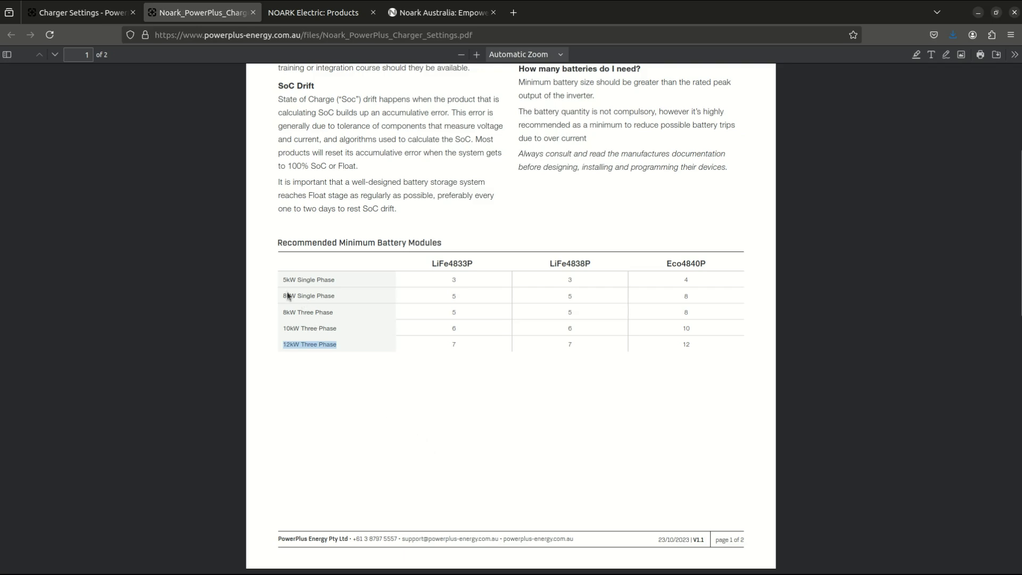
# - Highlight the 5kW Single Phase and 8kW Single Phase row labels in the battery modules table
pyautogui.moveTo(284, 296); pyautogui.dragTo(331, 279)
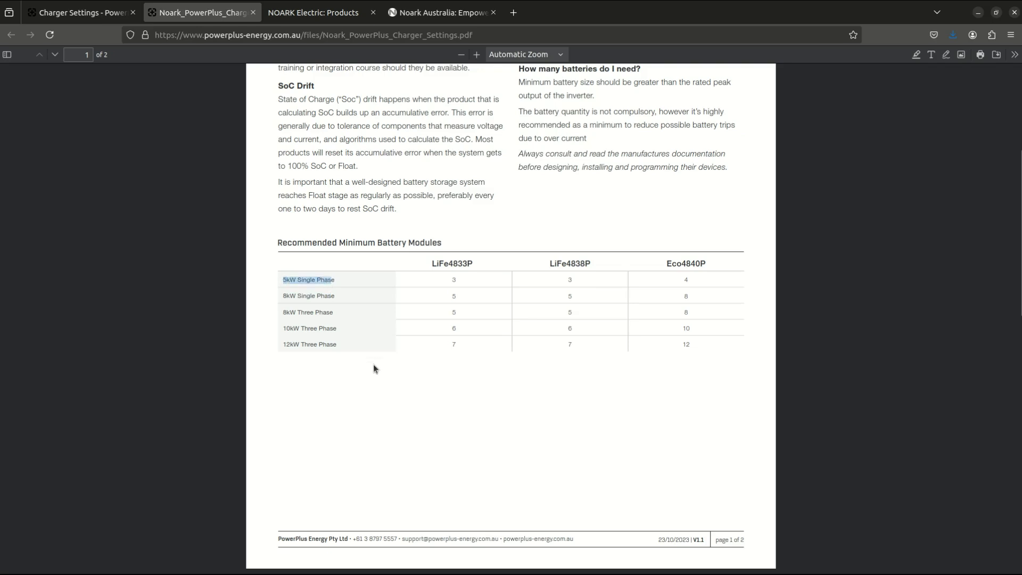
pyautogui.click(283, 281)
pyautogui.doubleClick(283, 281)
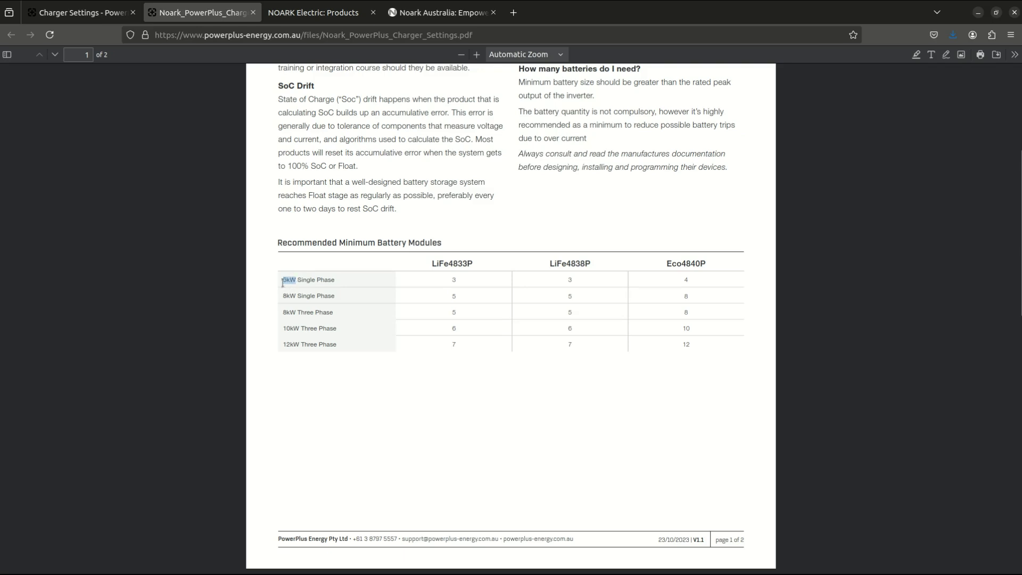
pyautogui.click(283, 280)
pyautogui.moveTo(282, 280); pyautogui.dragTo(303, 280)
pyautogui.moveTo(283, 296); pyautogui.dragTo(343, 299)
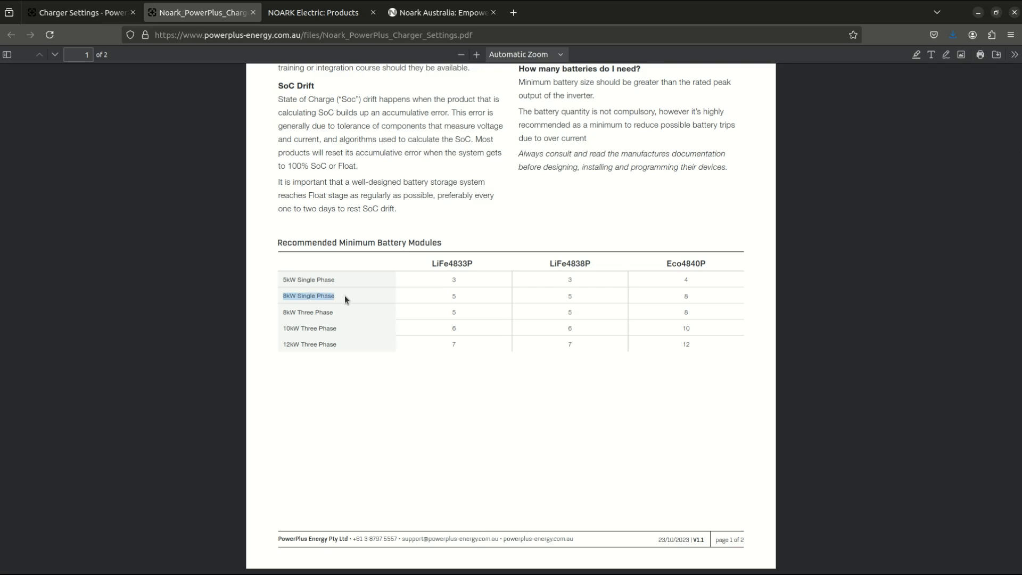
pyautogui.click(283, 298)
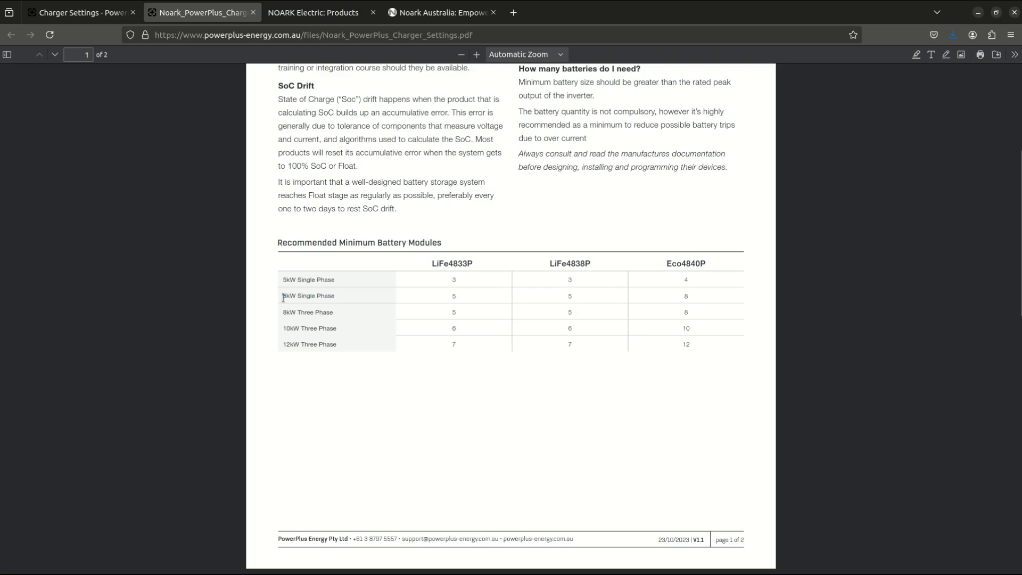
# - Highlight the 8kW Three Phase and 12kW Three Phase row labels in the battery modules table
pyautogui.moveTo(283, 314); pyautogui.dragTo(343, 329)
pyautogui.moveTo(285, 344); pyautogui.dragTo(293, 354)
pyautogui.click(293, 354)
pyautogui.moveTo(284, 313); pyautogui.dragTo(340, 317)
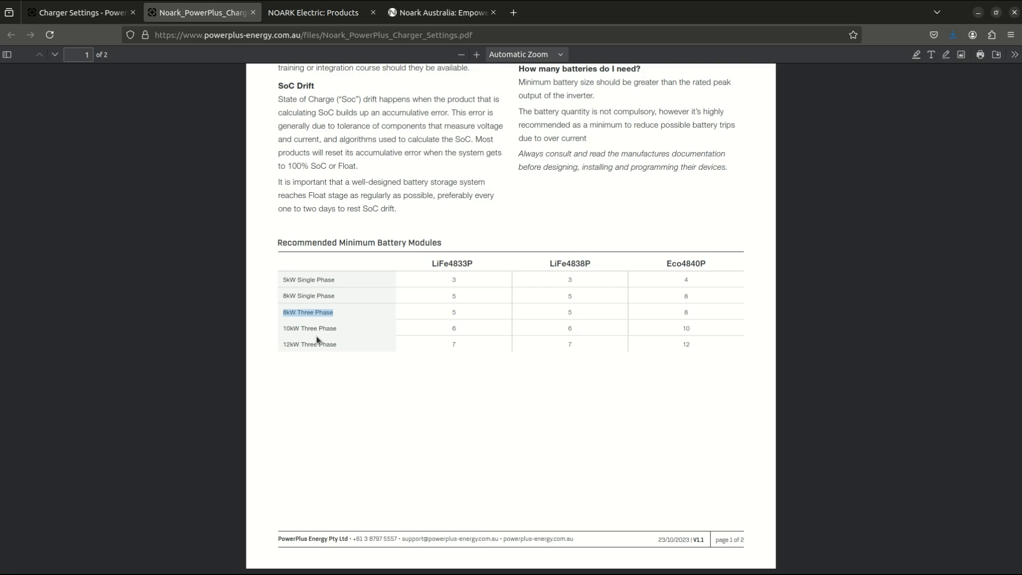
pyautogui.click(284, 313)
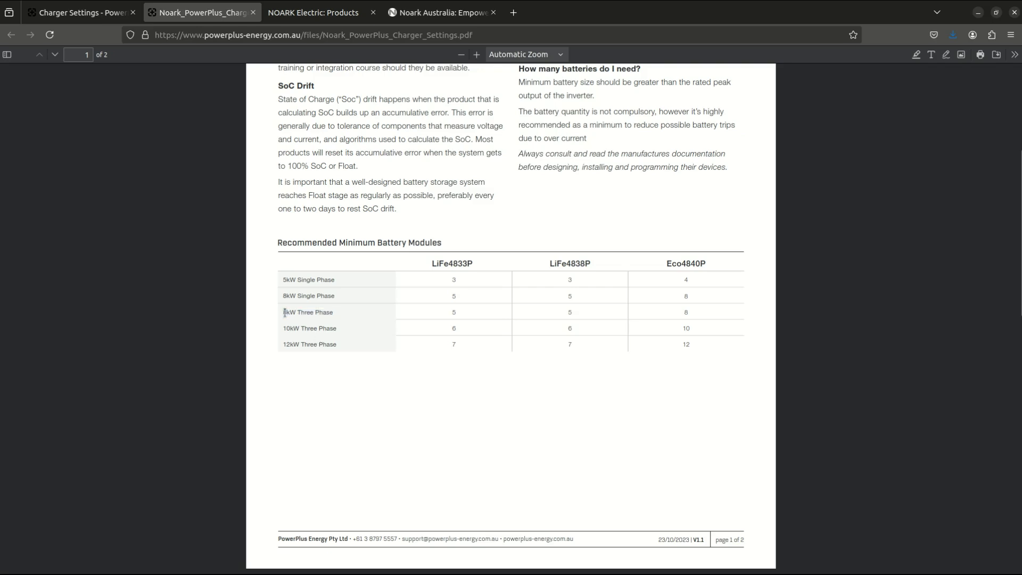
pyautogui.moveTo(283, 313); pyautogui.dragTo(331, 312)
pyautogui.click(330, 312)
pyautogui.moveTo(282, 345); pyautogui.dragTo(335, 347)
# - Switch to the 15 Pole Enclosure Specs PDF, view the BX15 picture and dimension drawings, and close the document
pyautogui.hotkey('ctrl', 'shift', 'Tab')
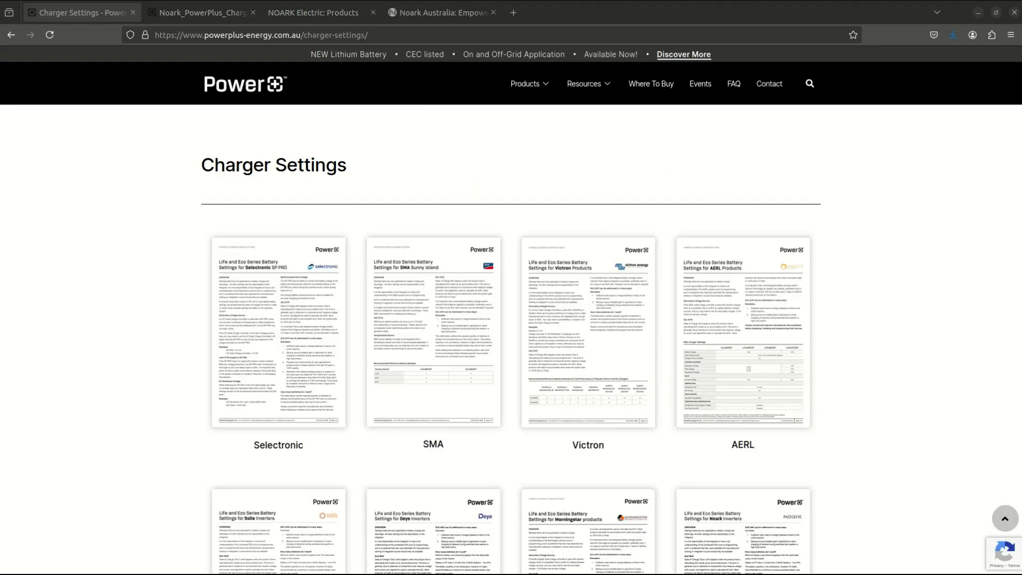
pyautogui.hotkey('alt', 'Tab')
pyautogui.scroll(-9, 369, 314)
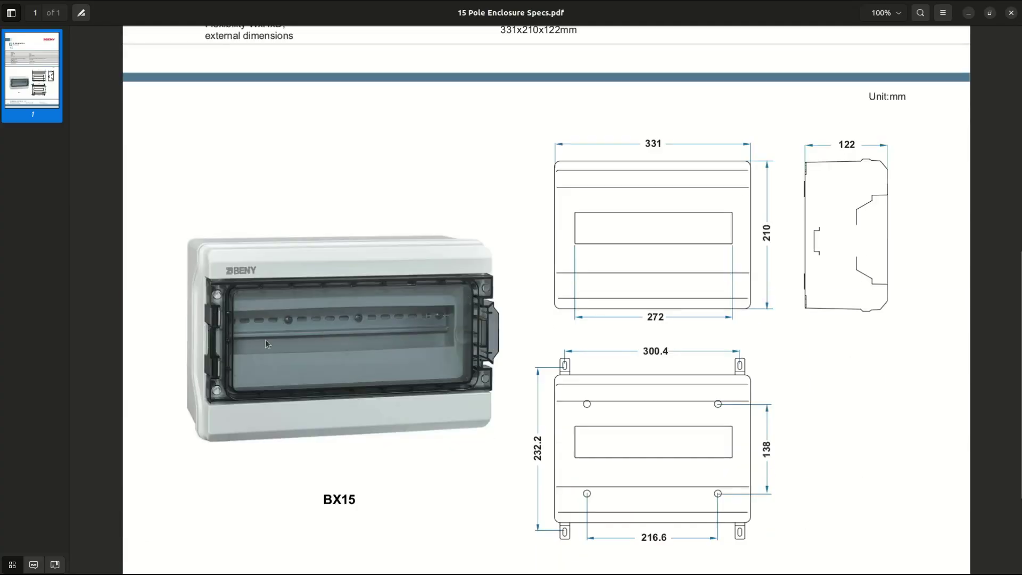
pyautogui.click(1011, 13)
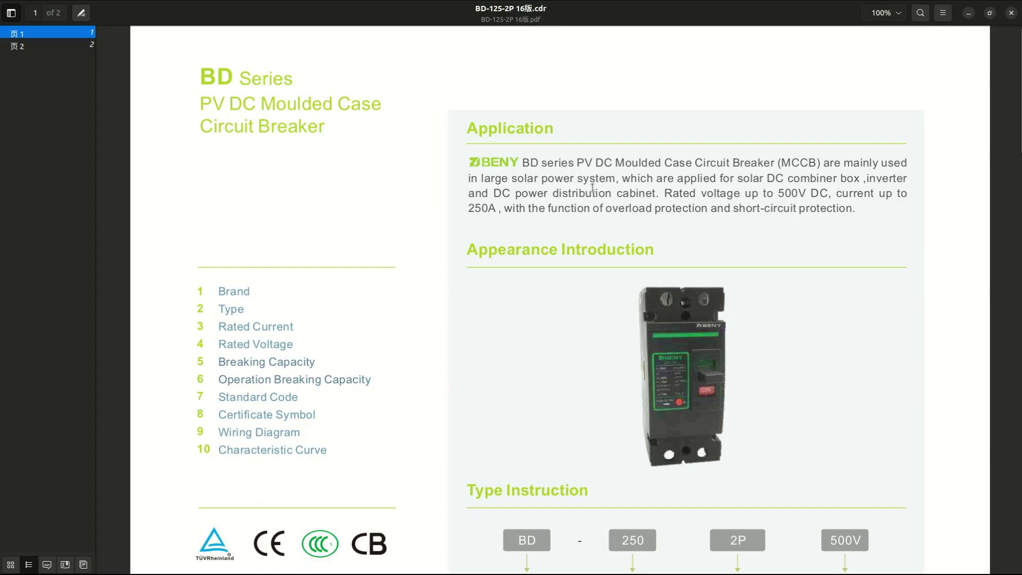
# - View the type instruction in the BD breaker datasheet, calculate 50 × 250 in the calculator, and close both windows
pyautogui.scroll(-2, 621, 434)
pyautogui.scroll(-3, 625, 447)
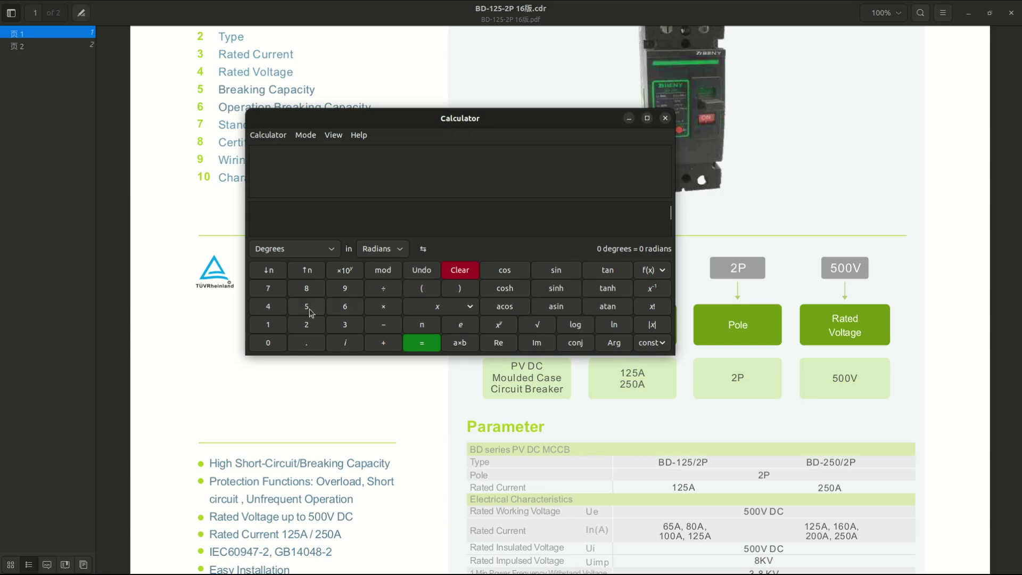
pyautogui.click(309, 313)
pyautogui.click(270, 343)
pyautogui.click(379, 309)
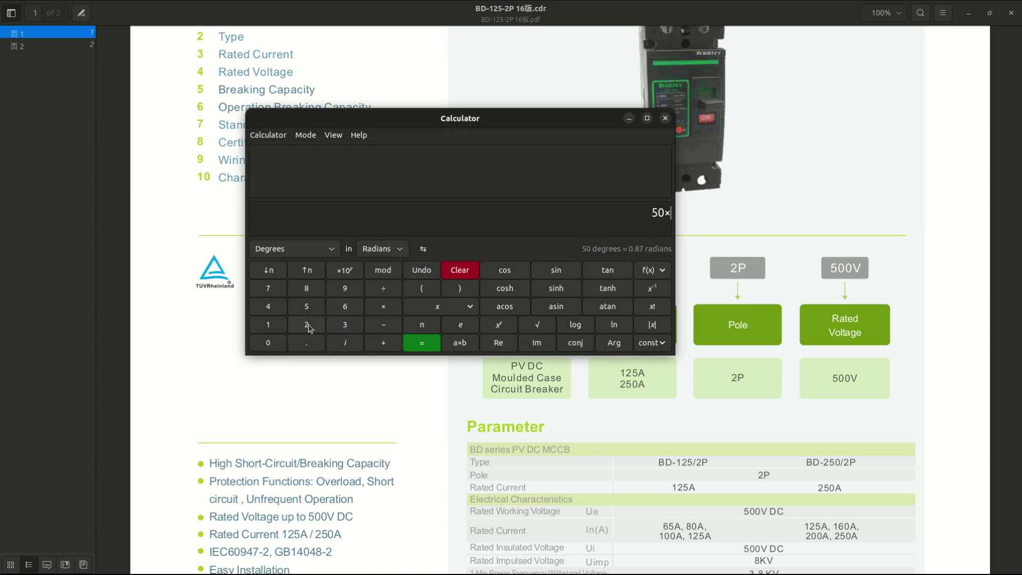
pyautogui.click(308, 326)
pyautogui.click(308, 308)
pyautogui.click(272, 341)
pyautogui.click(421, 343)
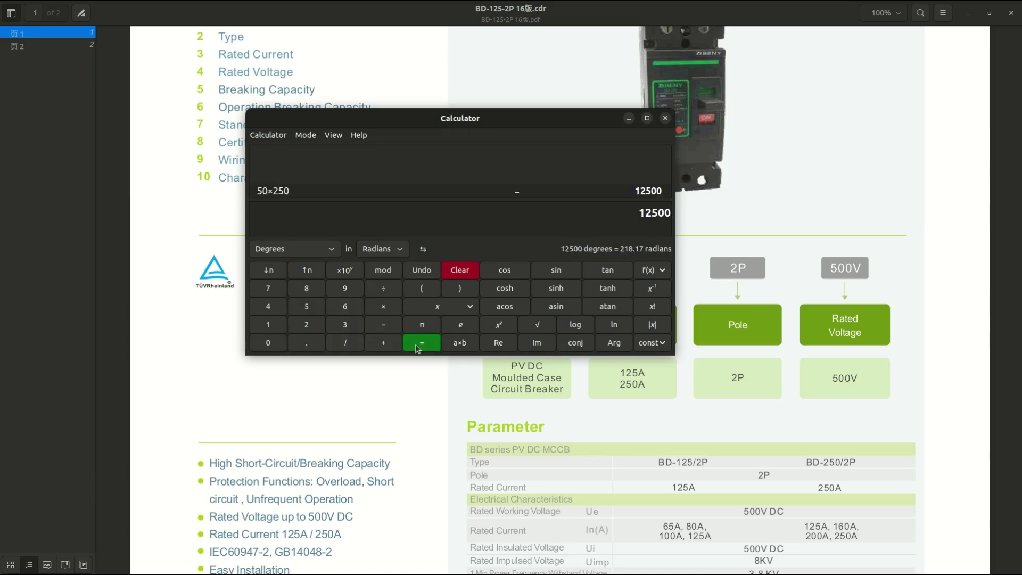
pyautogui.moveTo(639, 213); pyautogui.dragTo(681, 208)
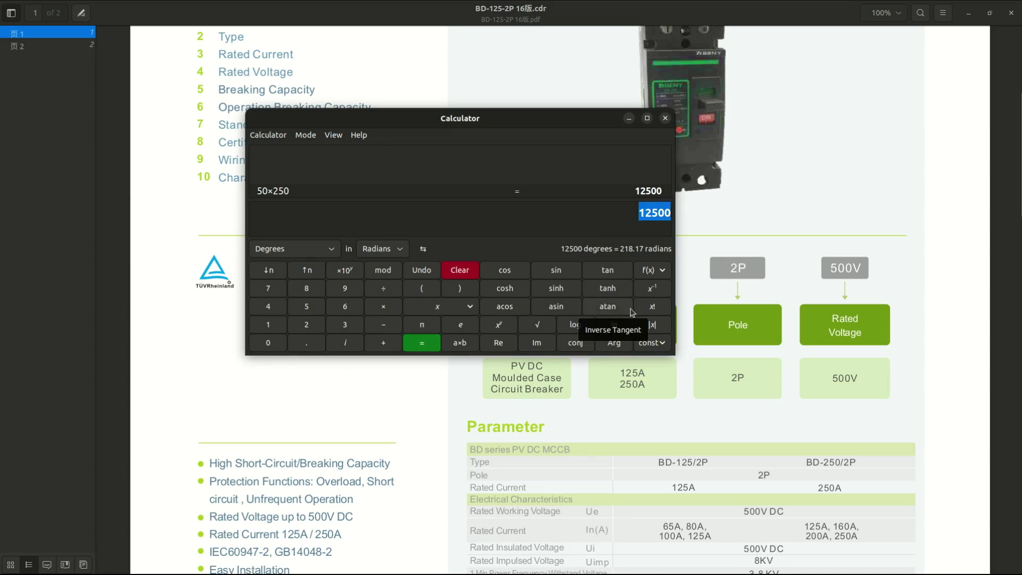
pyautogui.click(665, 118)
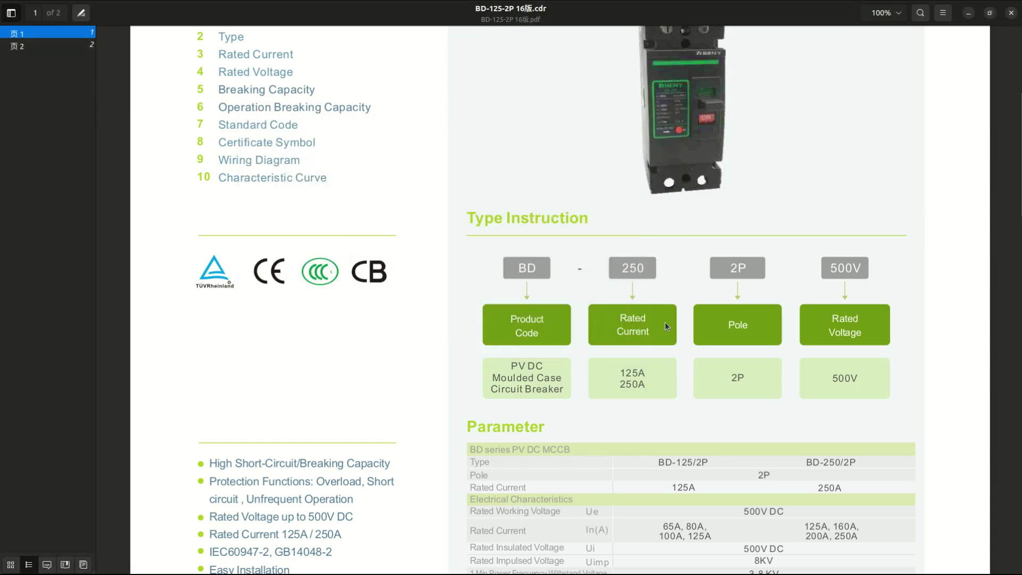
pyautogui.scroll(3, 1006, 160)
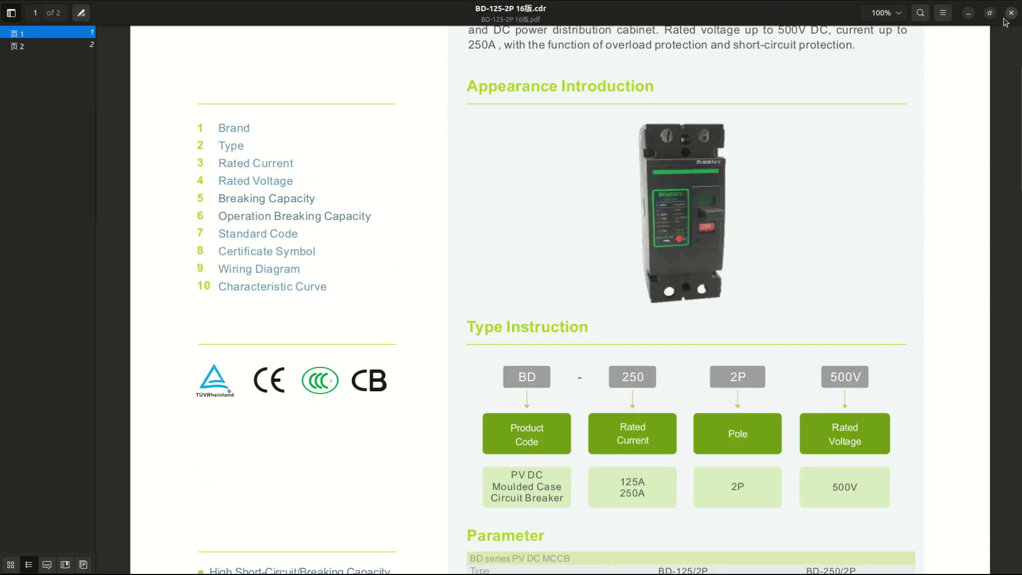
pyautogui.click(1011, 13)
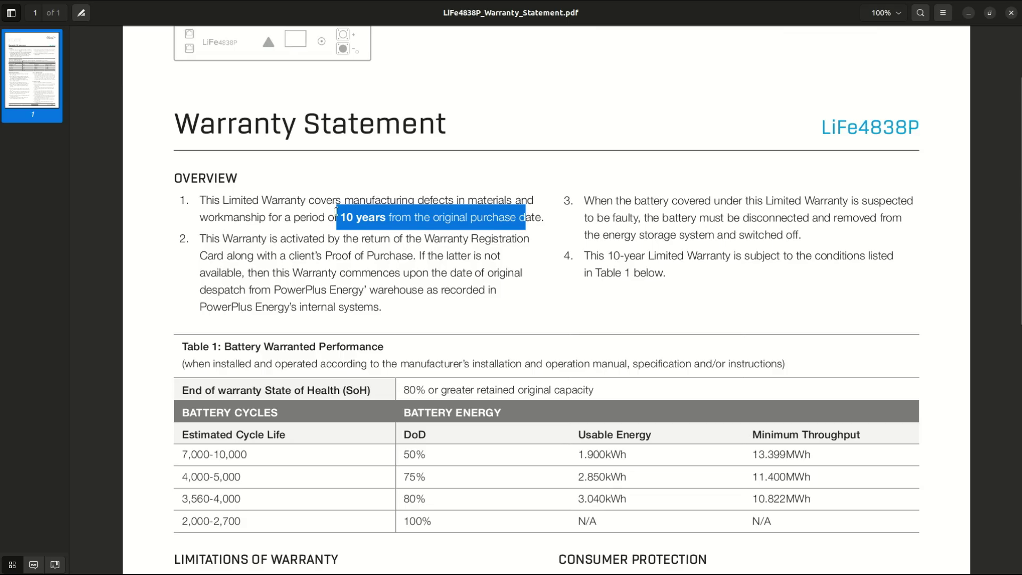
# - Highlight the 10 years warranty period and the 7,000-10,000 cycle life at 50% DoD in the LiFe4838P warranty statement
pyautogui.moveTo(334, 216); pyautogui.dragTo(625, 227)
pyautogui.click(283, 364)
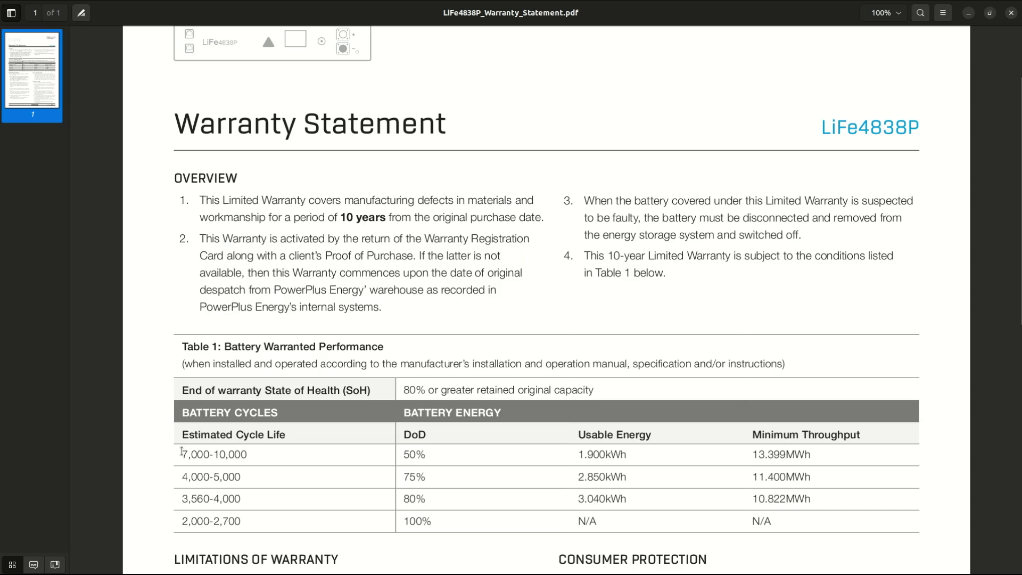
pyautogui.moveTo(183, 452); pyautogui.dragTo(394, 462)
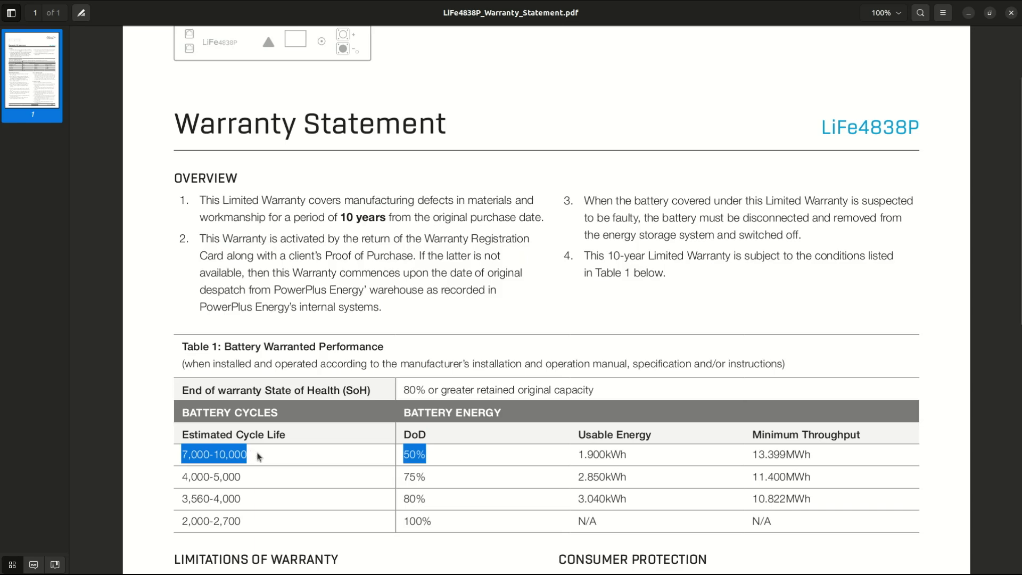
# - Calculate 10000 ÷ 365 in the calculator and close it
pyautogui.press('XF86Calculator')
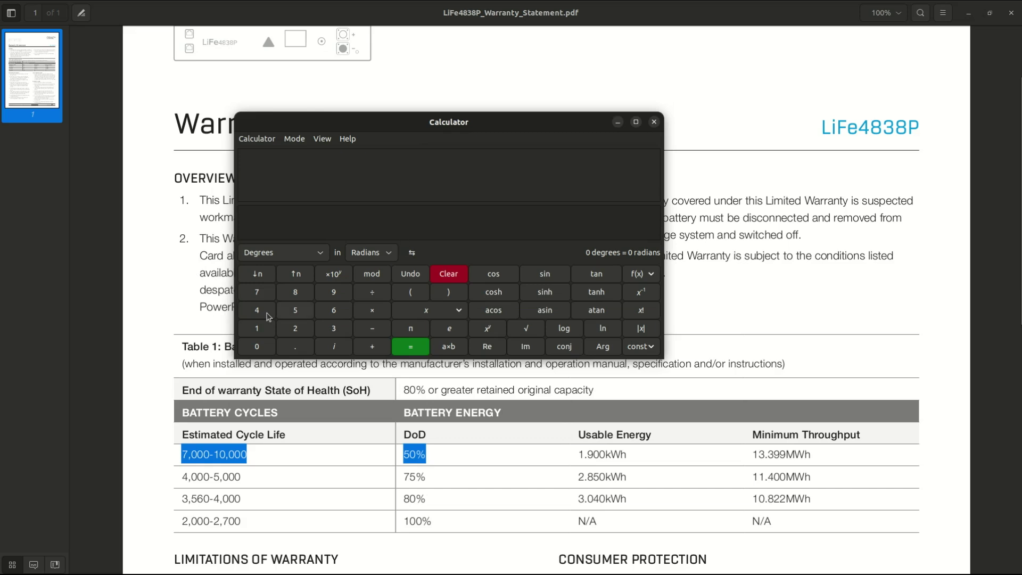
pyautogui.click(256, 328)
pyautogui.click(256, 347)
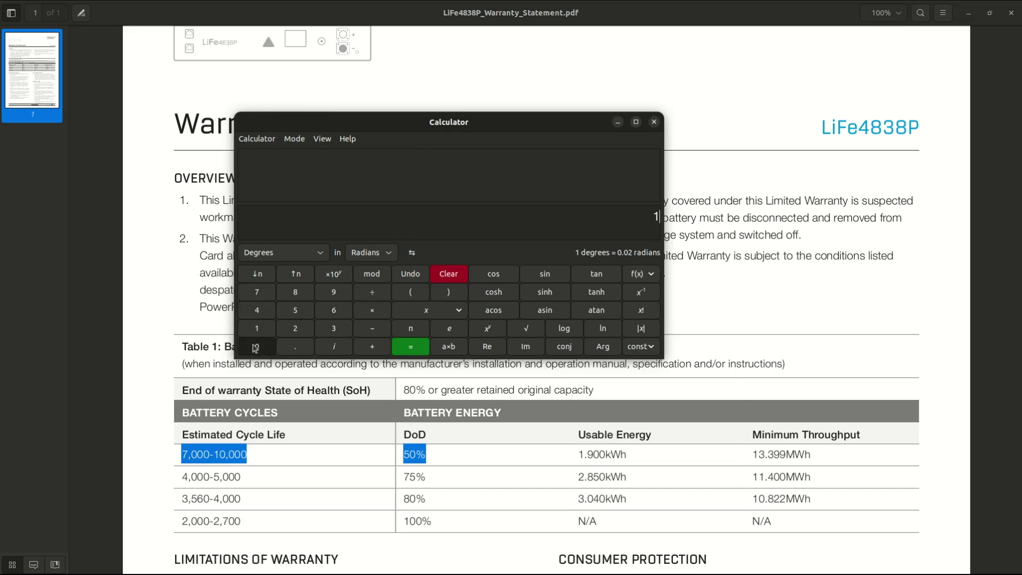
pyautogui.click(255, 347)
pyautogui.click(255, 347)
pyautogui.click(256, 347)
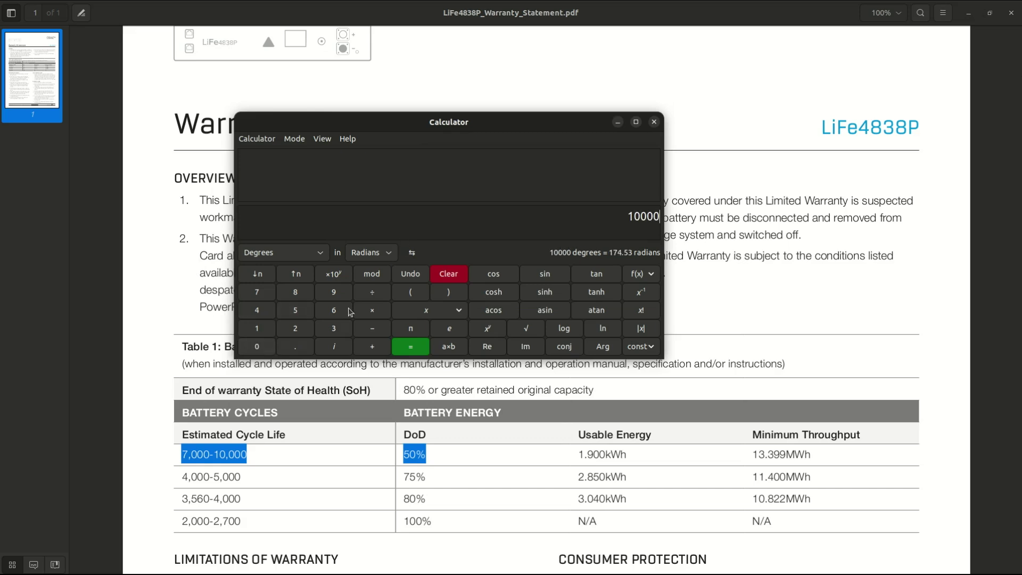
pyautogui.click(372, 291)
pyautogui.click(334, 328)
pyautogui.click(334, 310)
pyautogui.click(296, 310)
pyautogui.click(413, 354)
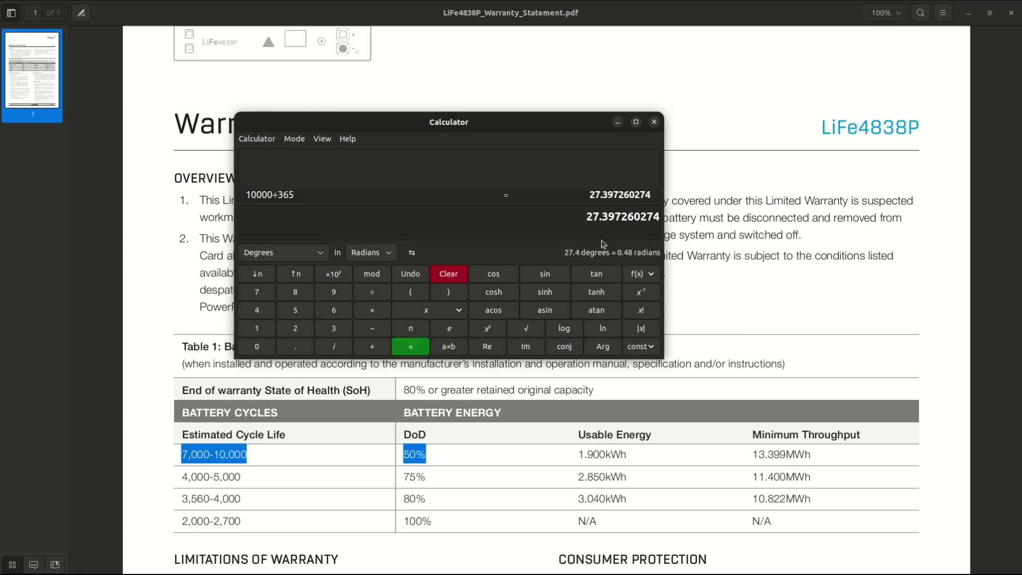
pyautogui.click(656, 121)
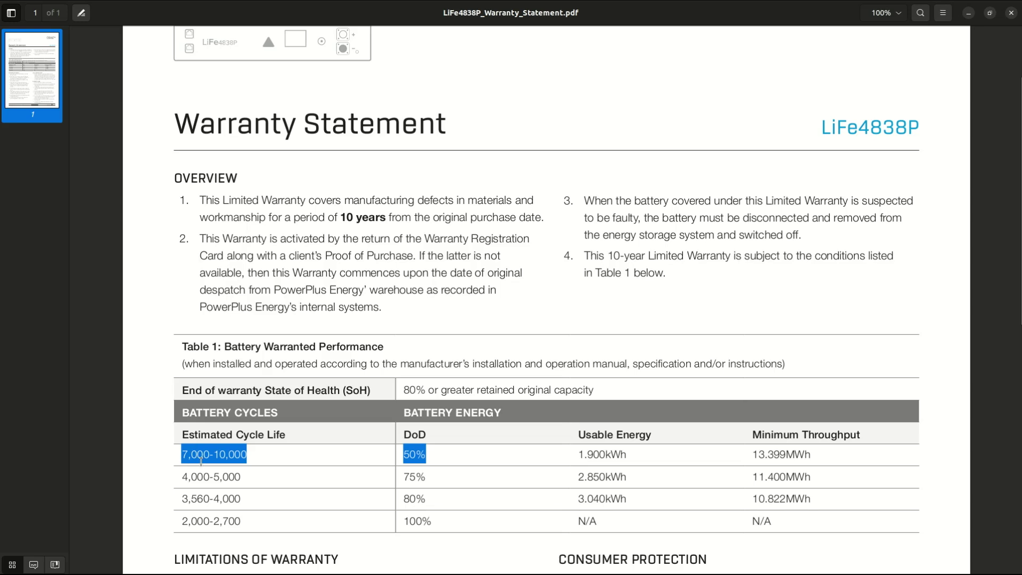
# - Highlight the 50% DoD value, read through the warranty limitations and claims, and close the LiFe4838P warranty statement
pyautogui.moveTo(403, 454); pyautogui.dragTo(426, 455)
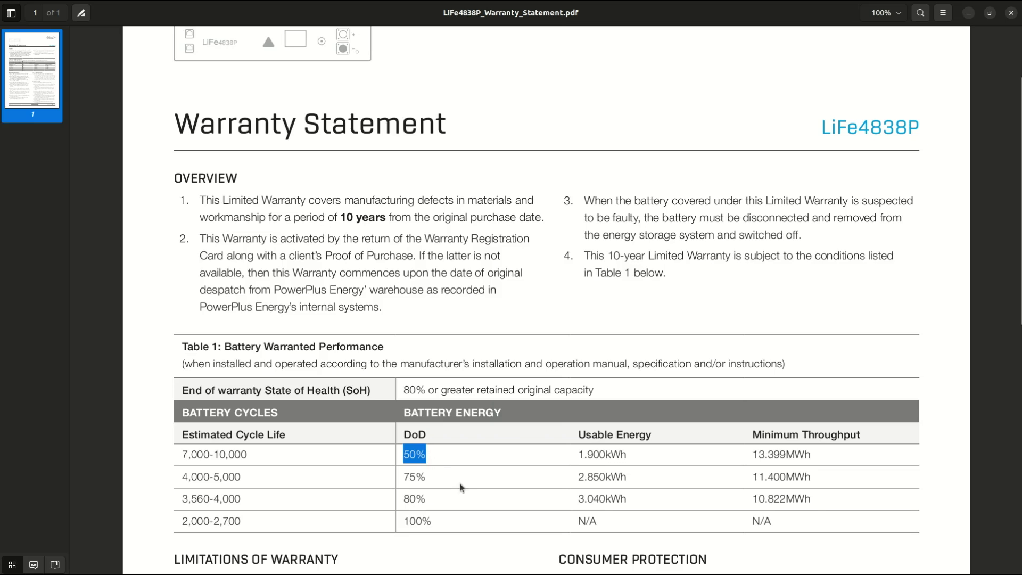
pyautogui.scroll(-3, 460, 483)
pyautogui.scroll(5, 460, 485)
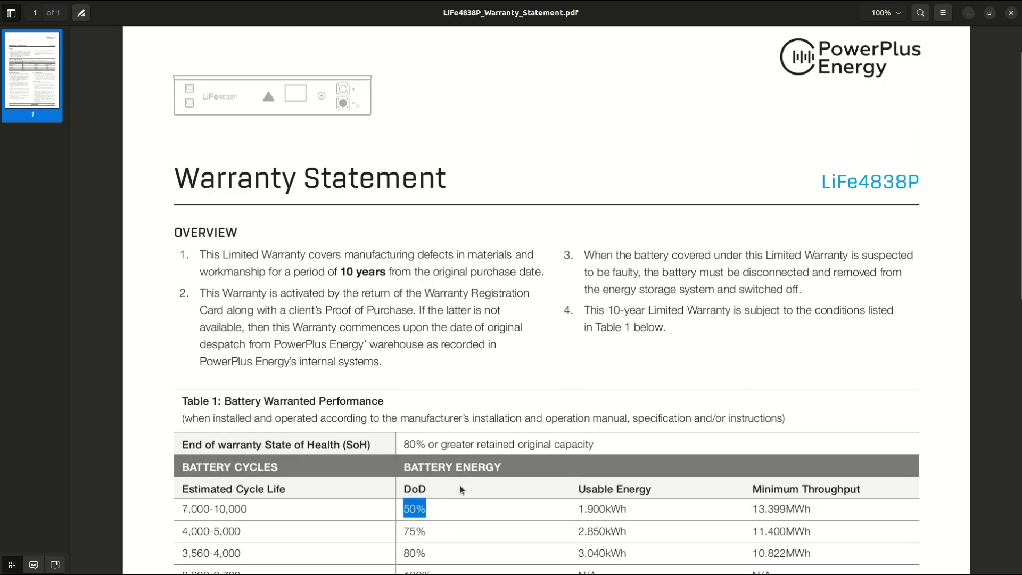
pyautogui.scroll(-8, 526, 484)
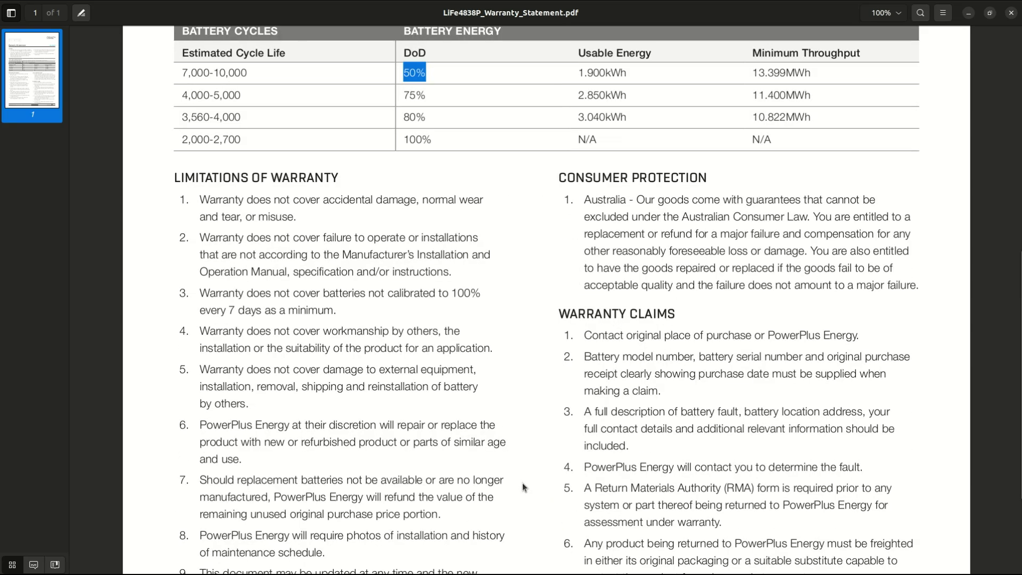
pyautogui.scroll(-3, 468, 383)
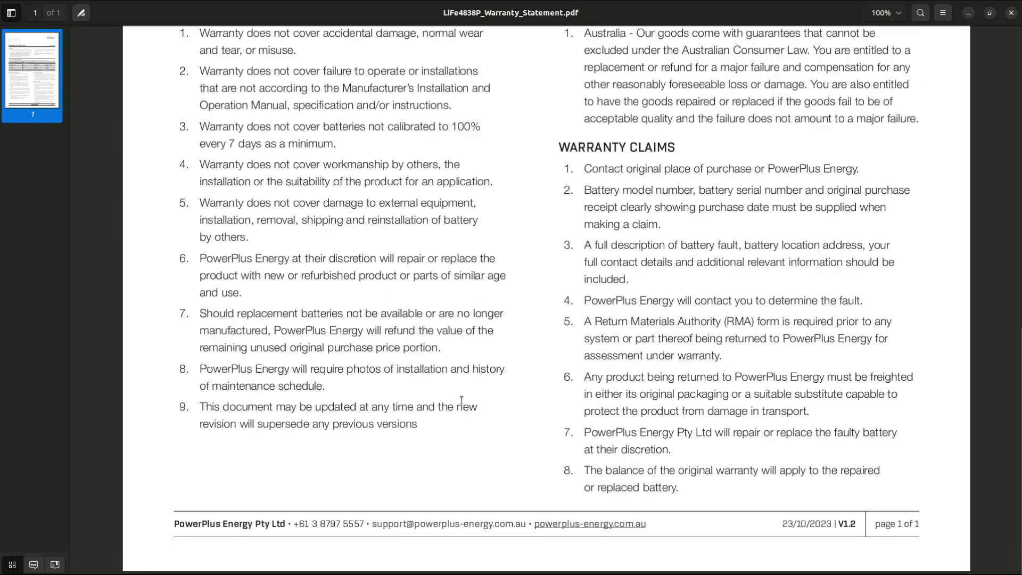
pyautogui.click(1011, 13)
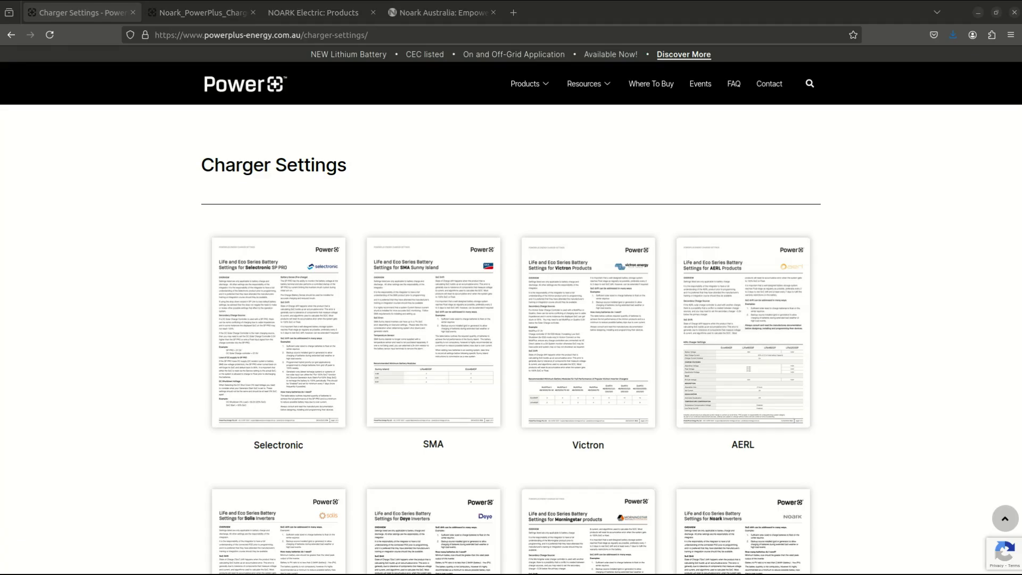
# - View the product images in the MWM Series - Steel Wall Mount Enclosures PDF and close the document
pyautogui.scroll(-5, 560, 190)
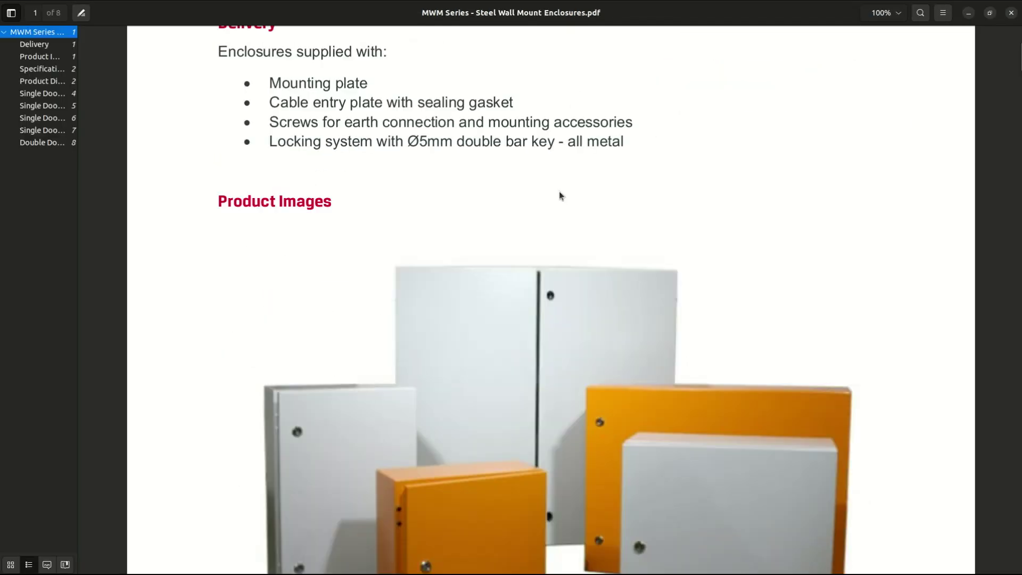
pyautogui.scroll(-4, 559, 193)
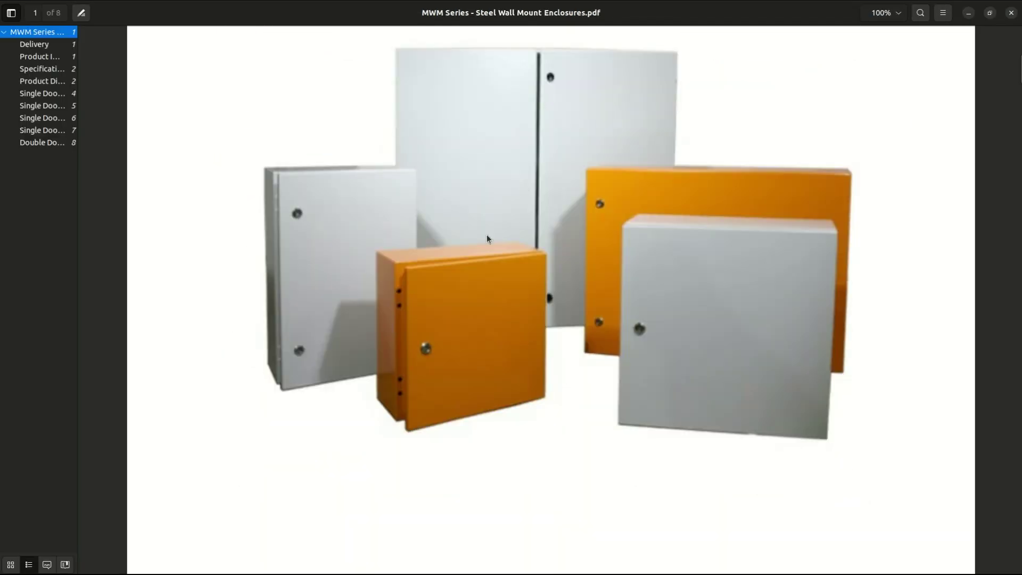
pyautogui.click(1011, 13)
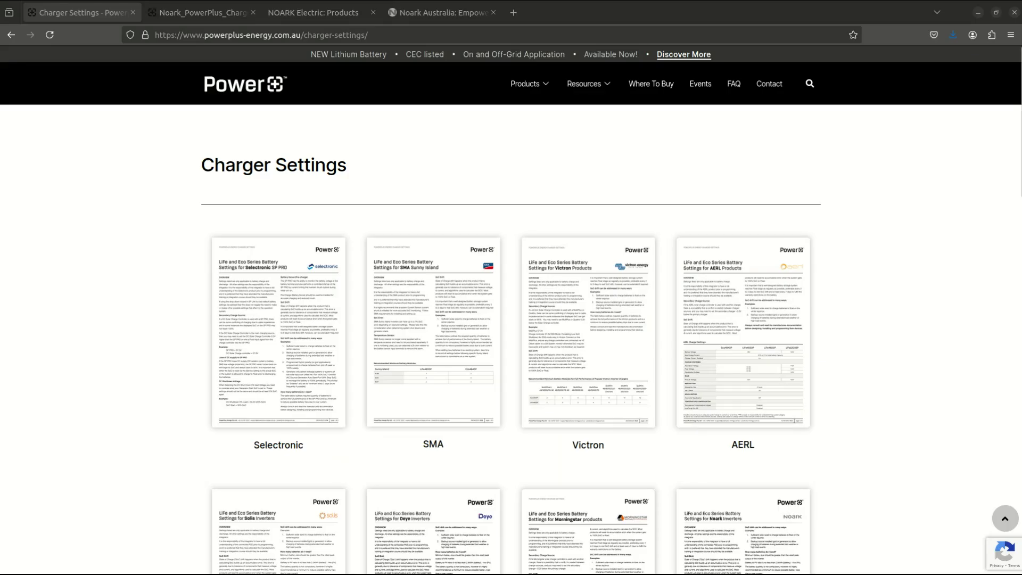
# - Examine the cabinet pictures and the specification table for the PEW and PEF models in the Slimline_Specifications PDF
pyautogui.scroll(-2, 509, 259)
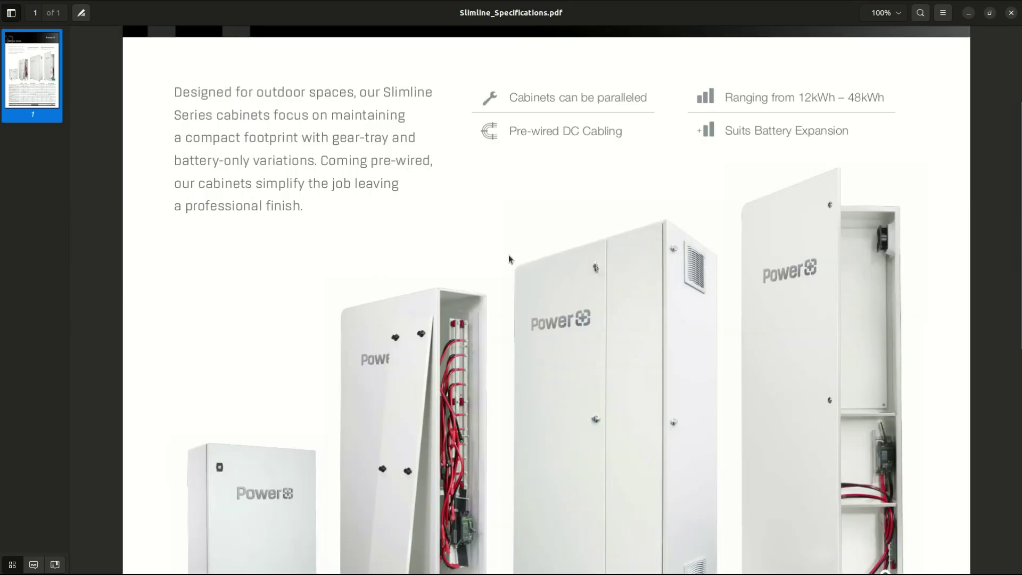
pyautogui.scroll(-3, 508, 260)
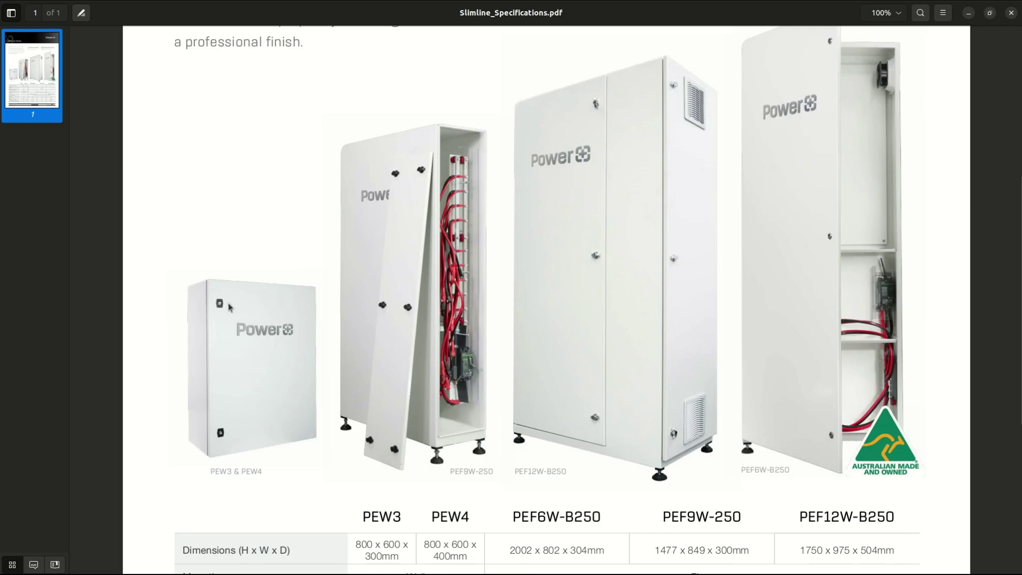
pyautogui.scroll(1, 306, 349)
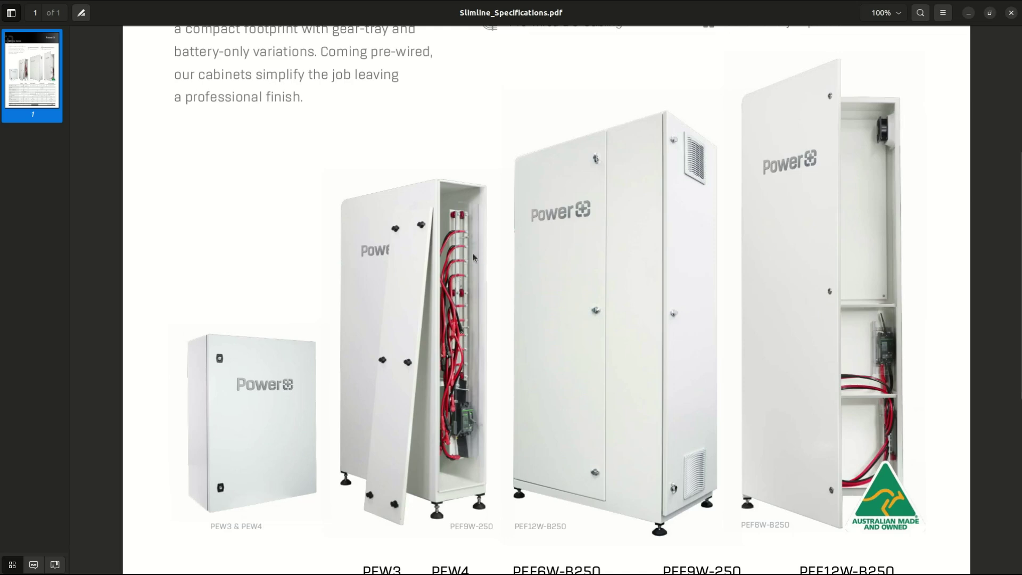
pyautogui.scroll(-2, 452, 338)
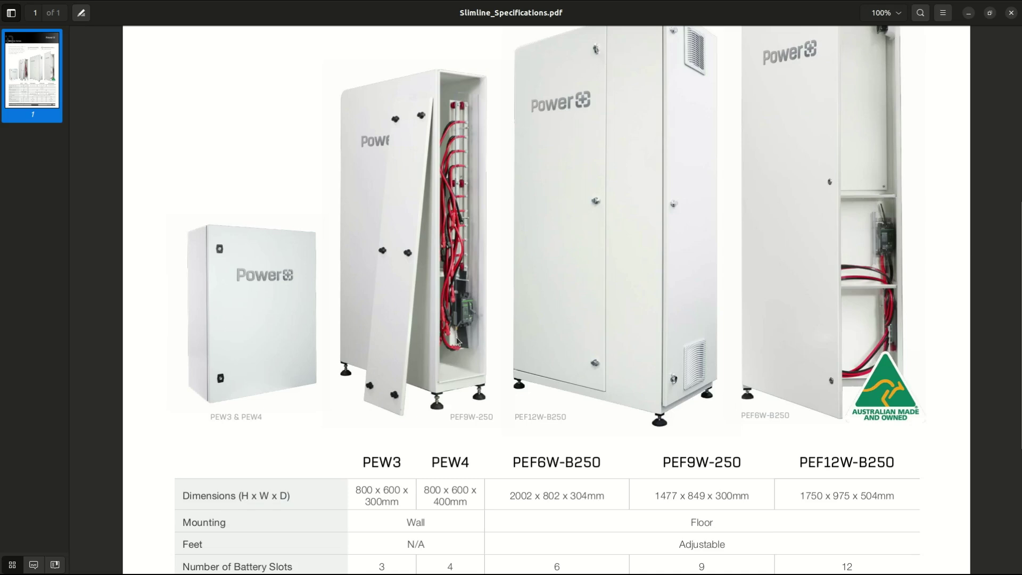
pyautogui.scroll(2, 457, 341)
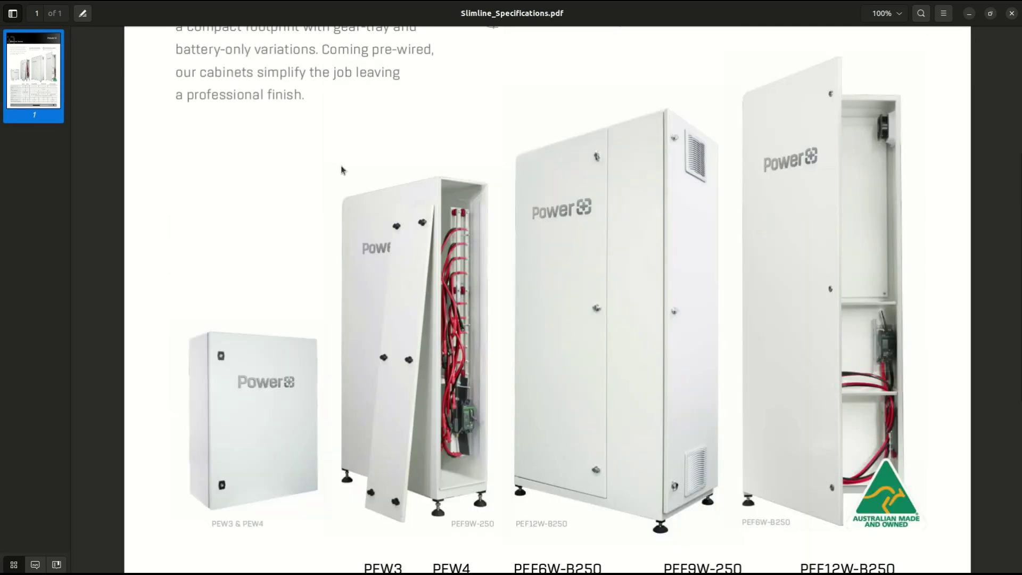
pyautogui.scroll(-4, 344, 170)
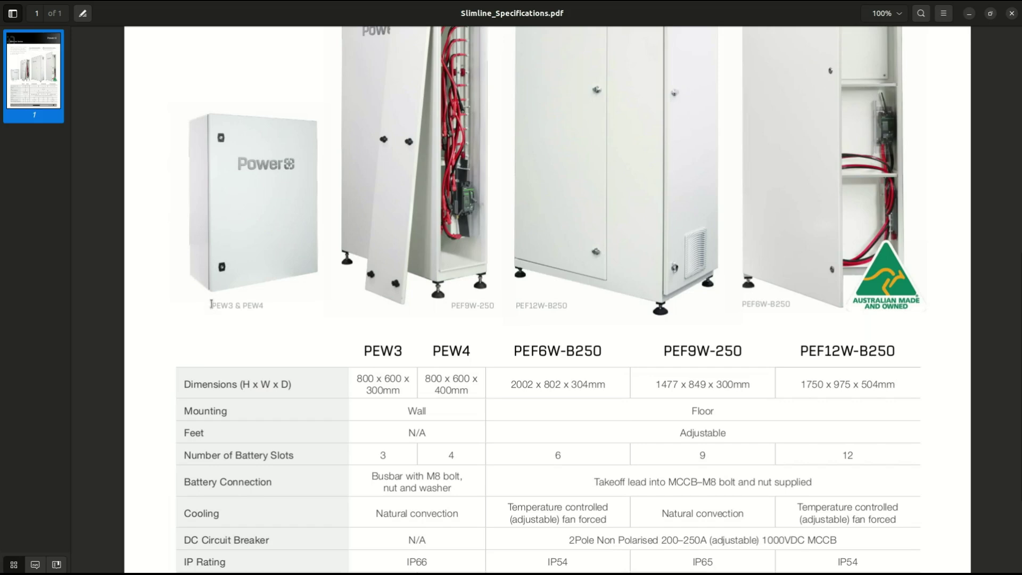
pyautogui.scroll(-3, 354, 345)
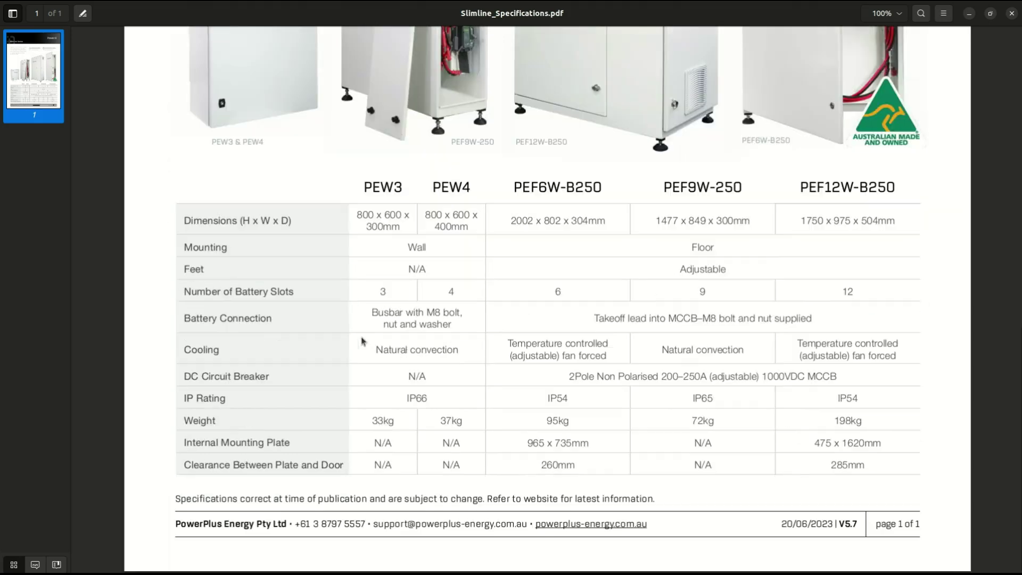
# - Highlight the IP66 rating of the PEW3 and PEW4 and the IP54 rating of the PEF6W-B250, and check the cabinet pictures
pyautogui.moveTo(405, 399); pyautogui.dragTo(432, 402)
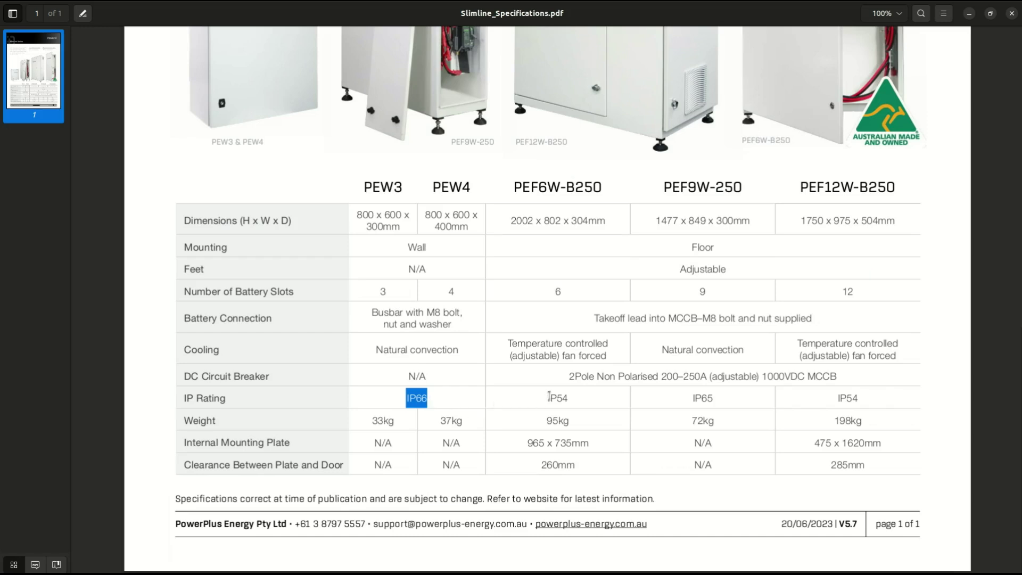
pyautogui.moveTo(547, 398); pyautogui.dragTo(578, 405)
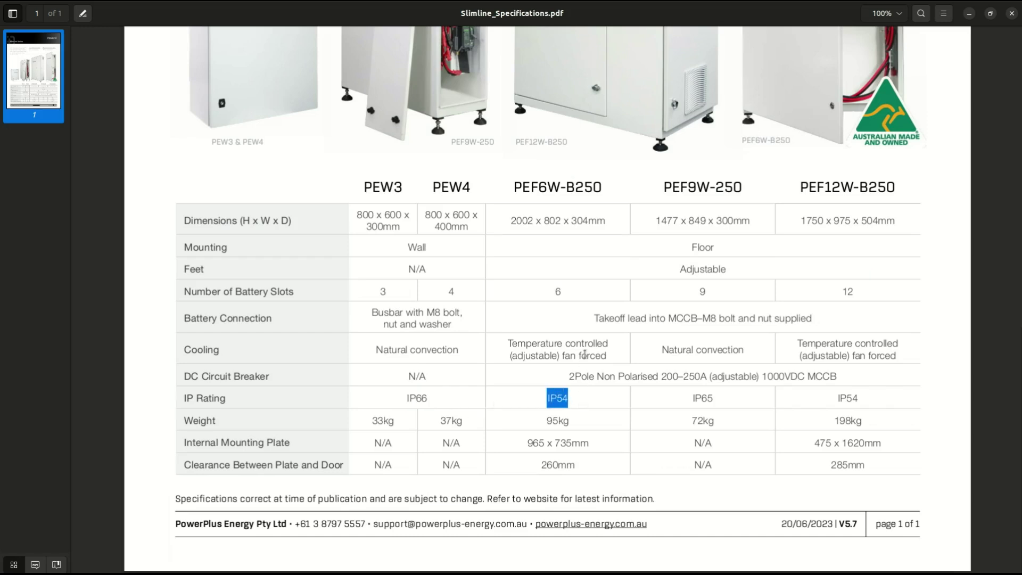
pyautogui.scroll(4, 552, 178)
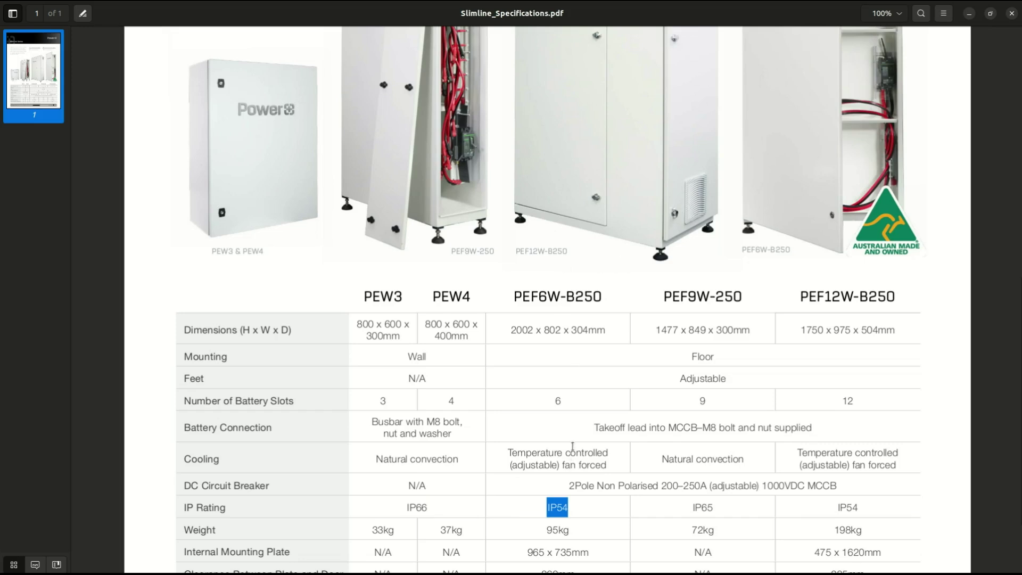
pyautogui.scroll(10, 591, 264)
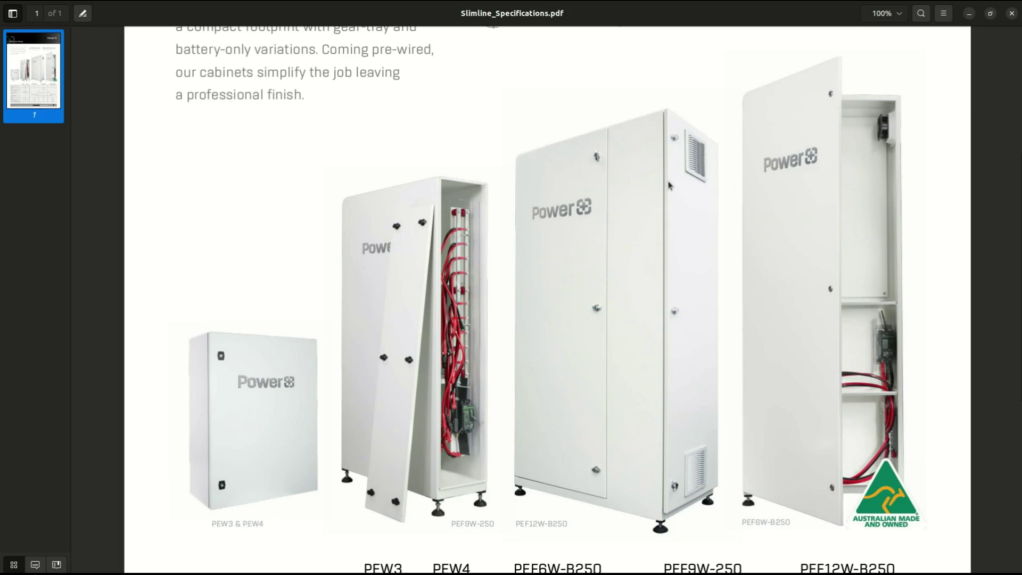
# - Highlight the PEF12W-B250 caption below its cabinet picture and view the vented cabinet above it
pyautogui.scroll(-4, 539, 261)
pyautogui.scroll(-6, 539, 257)
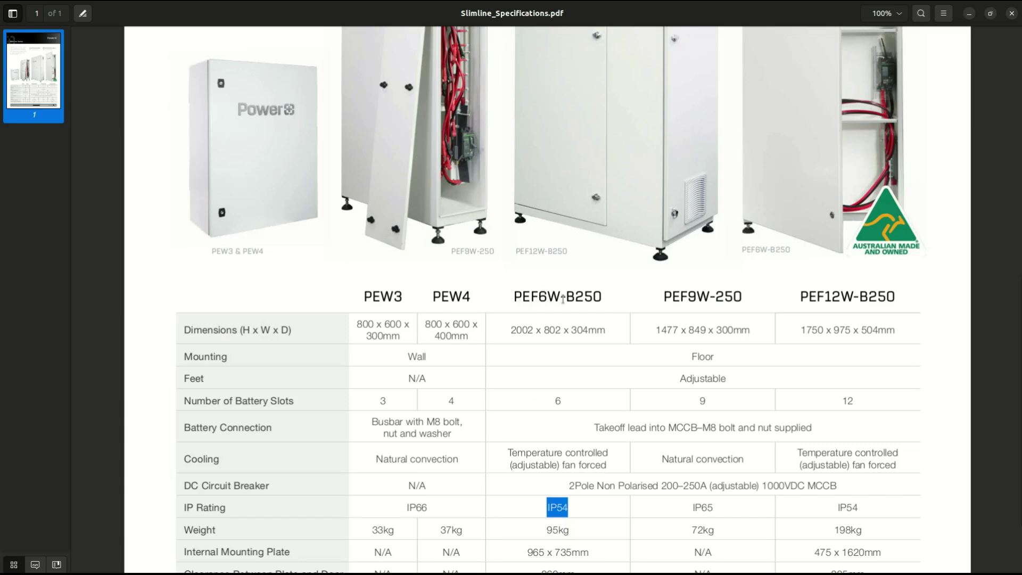
pyautogui.moveTo(518, 251); pyautogui.dragTo(568, 251)
pyautogui.scroll(6, 675, 256)
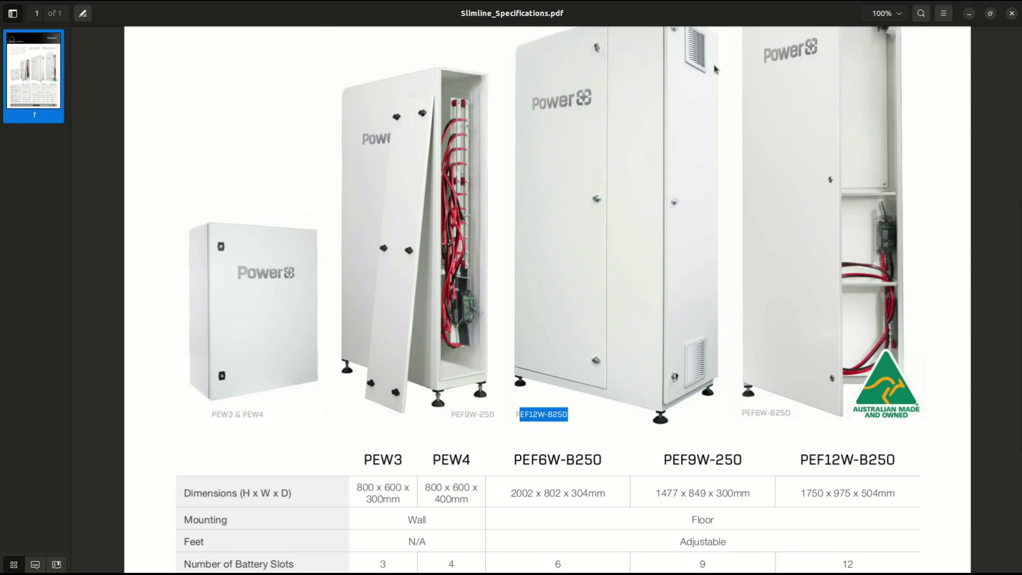
pyautogui.scroll(4, 698, 85)
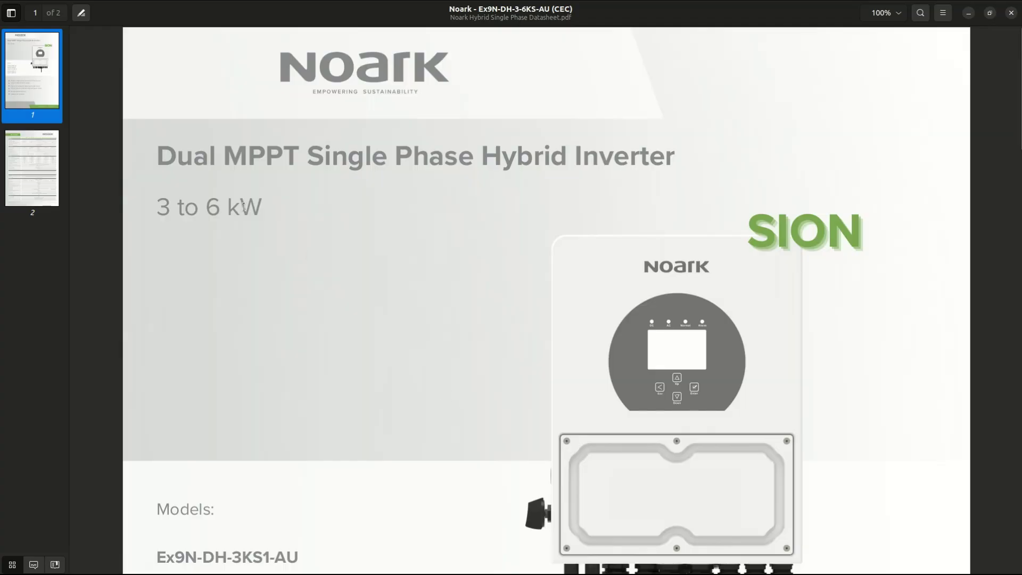
# - In the Noark Hybrid Single Phase Datasheet, highlight the 3 to 6 kW range and go past the models to the Specifications table
pyautogui.scroll(-5, 285, 346)
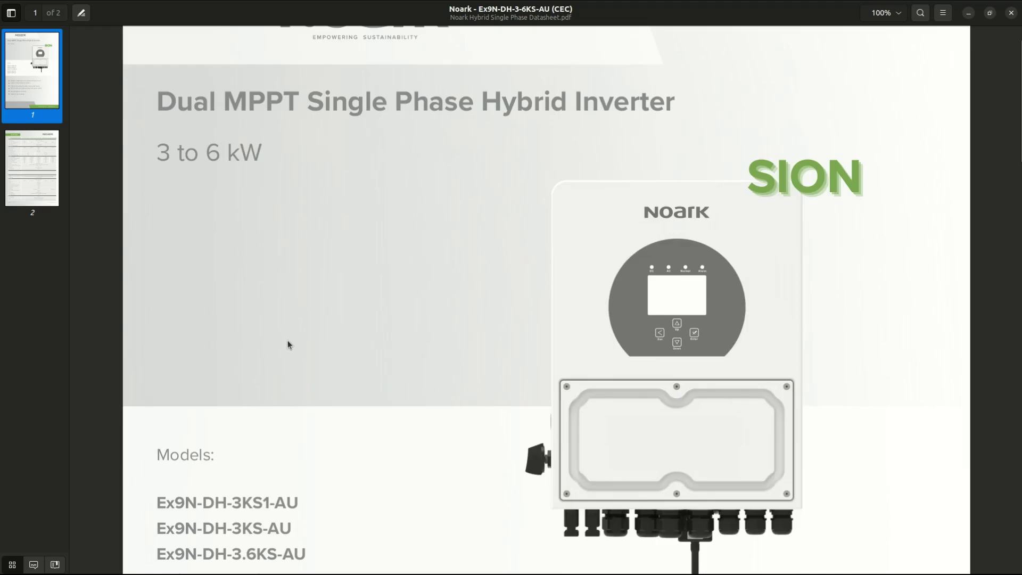
pyautogui.scroll(5, 280, 351)
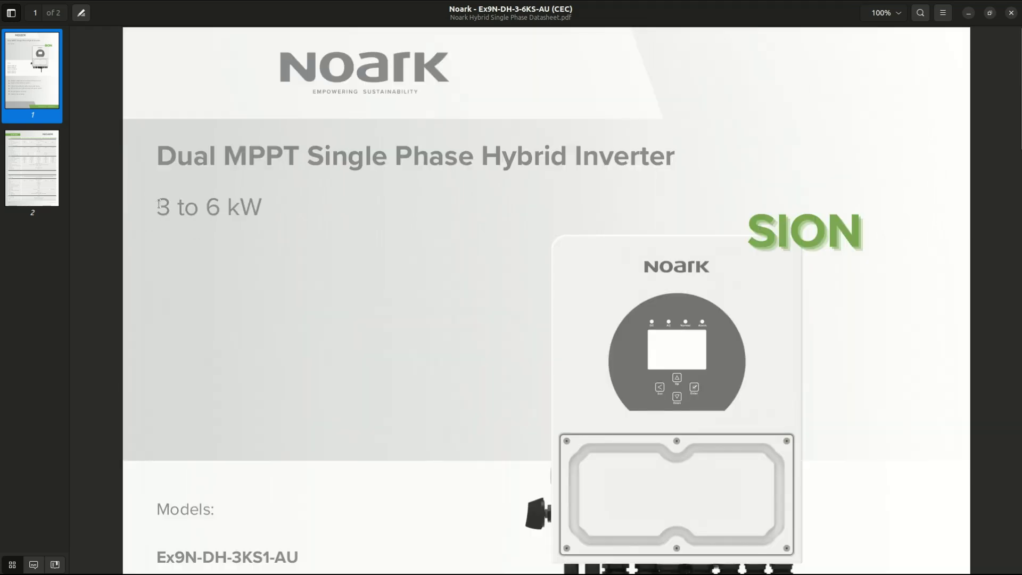
pyautogui.moveTo(159, 204); pyautogui.dragTo(242, 207)
pyautogui.scroll(-7, 220, 304)
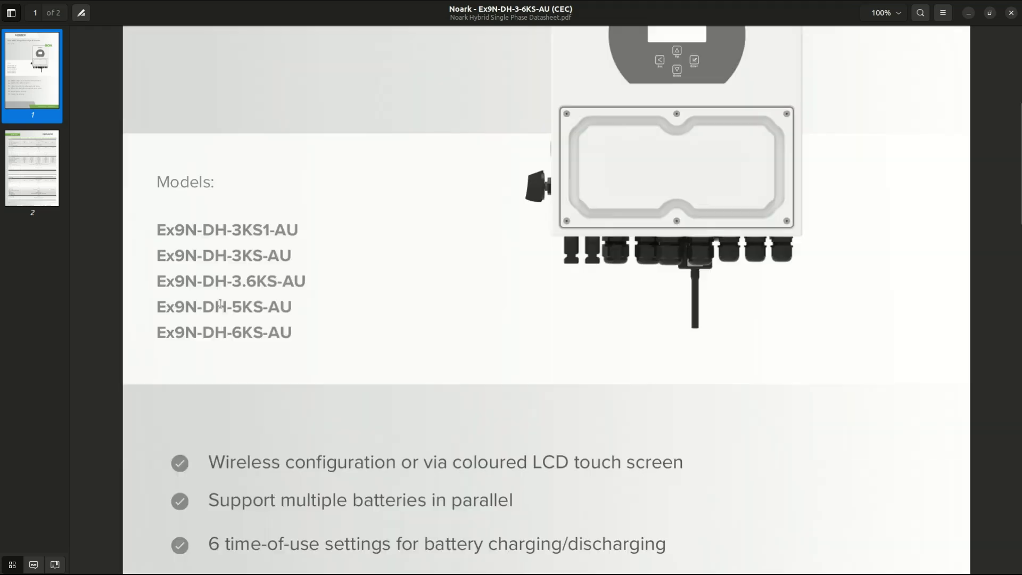
pyautogui.scroll(-18, 220, 304)
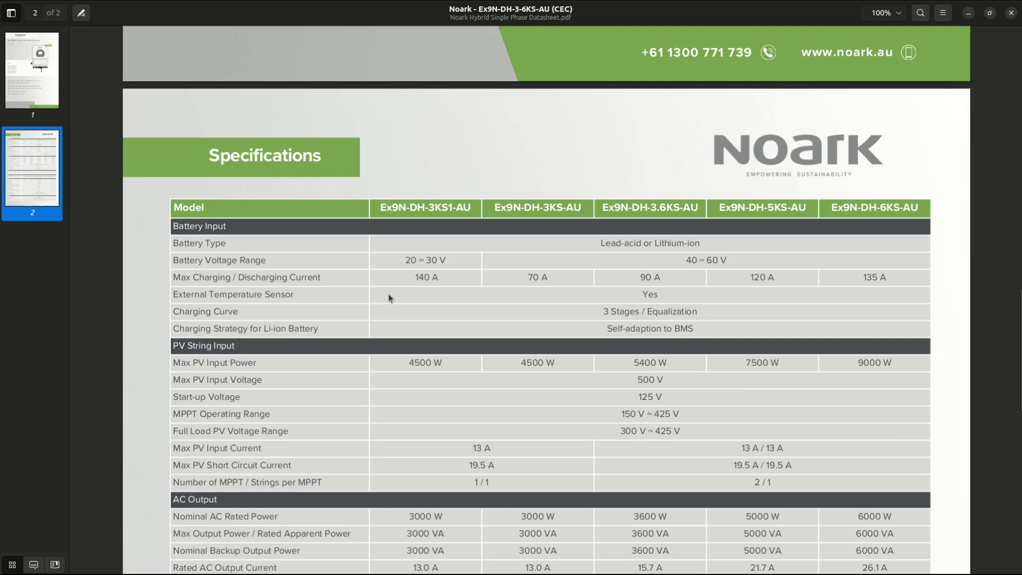
# - Highlight the Ex9N-DH-6KS-AU model name and its 9000 W Max PV Input Power in the Specifications table
pyautogui.scroll(-1, 853, 233)
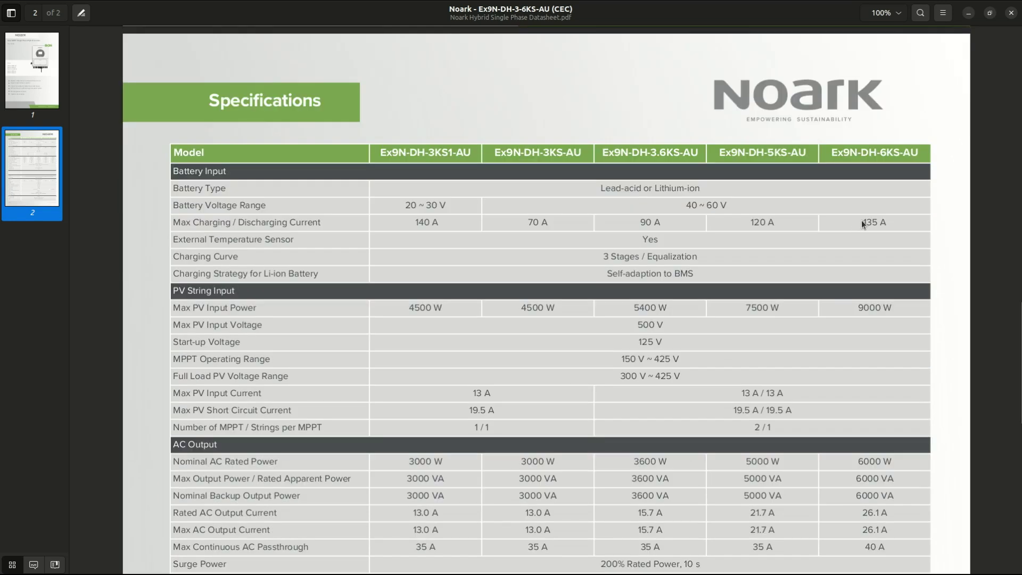
pyautogui.moveTo(875, 158); pyautogui.dragTo(895, 155)
pyautogui.moveTo(858, 309); pyautogui.dragTo(898, 312)
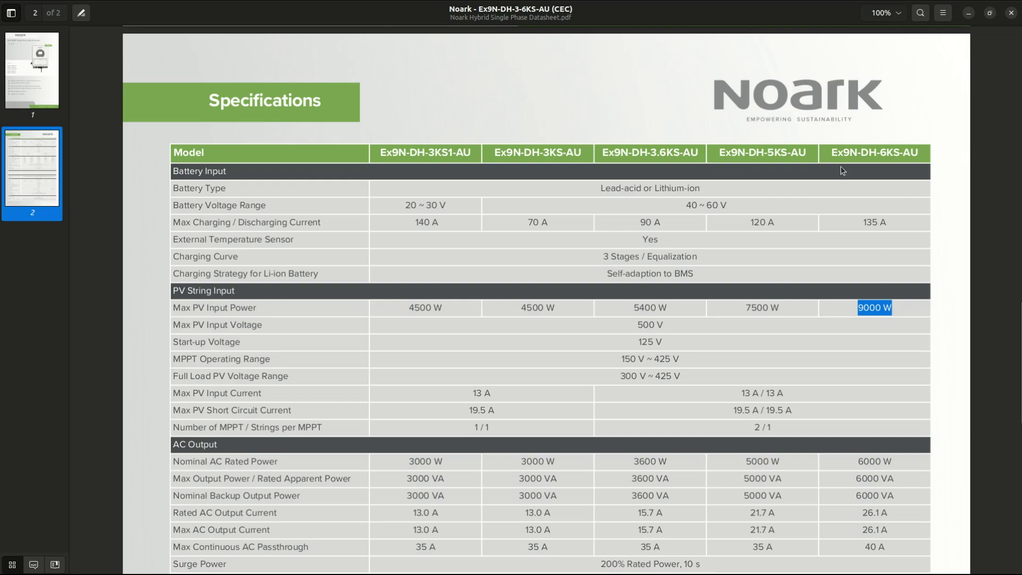
pyautogui.moveTo(856, 152); pyautogui.dragTo(901, 152)
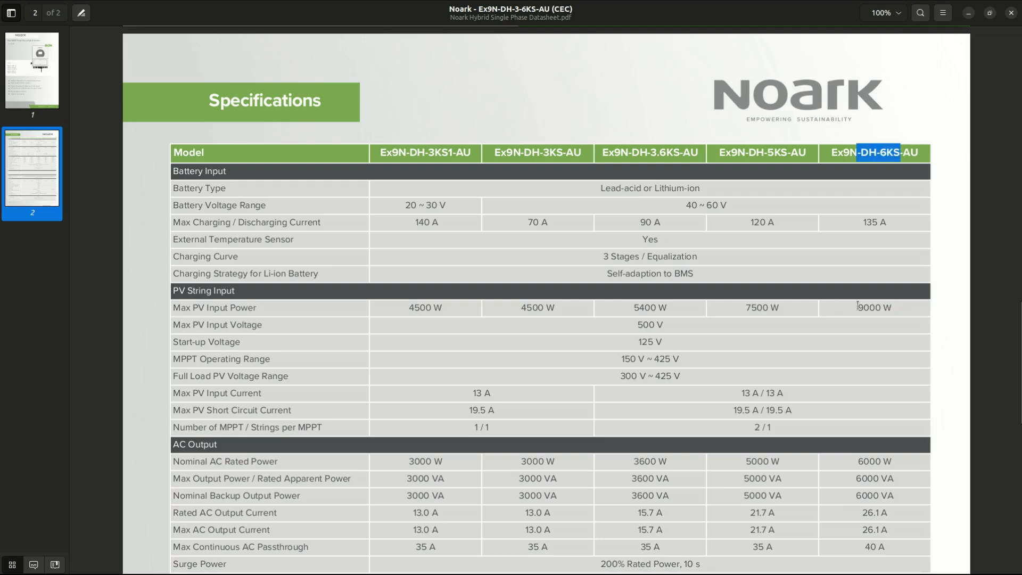
pyautogui.moveTo(858, 306); pyautogui.dragTo(918, 313)
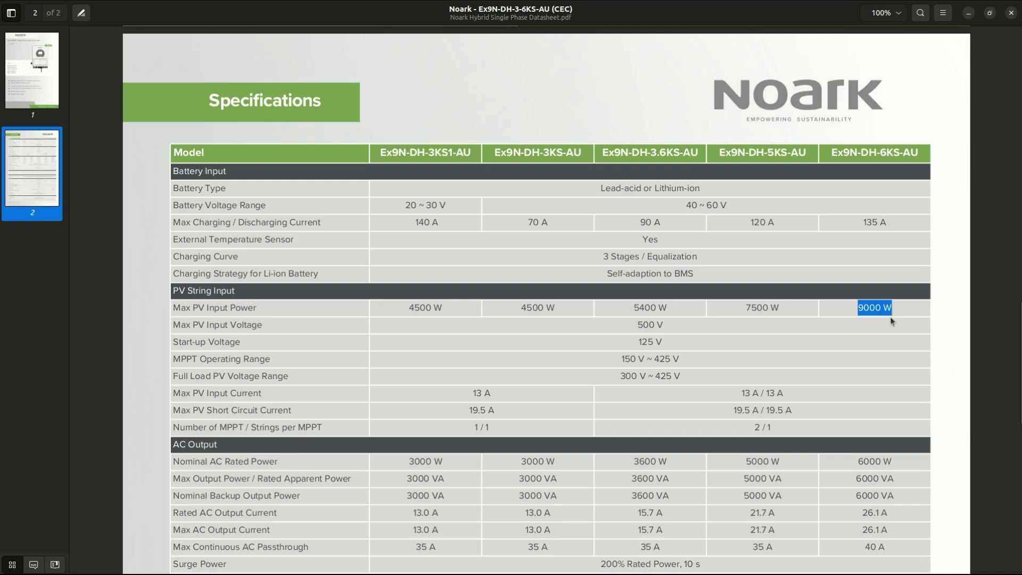
pyautogui.click(857, 310)
pyautogui.moveTo(858, 309); pyautogui.dragTo(891, 312)
pyautogui.click(852, 306)
pyautogui.moveTo(855, 307); pyautogui.dragTo(894, 309)
pyautogui.click(863, 308)
pyautogui.moveTo(857, 308); pyautogui.dragTo(893, 309)
pyautogui.moveTo(876, 152); pyautogui.dragTo(893, 153)
pyautogui.click(857, 307)
pyautogui.moveTo(856, 307); pyautogui.dragTo(894, 308)
pyautogui.click(873, 309)
# - Highlight the Ex9N-DH-6KS-AU's 6000 W Nominal AC Rated Power and its 40 A Max Continuous AC Passthrough
pyautogui.scroll(-4, 545, 355)
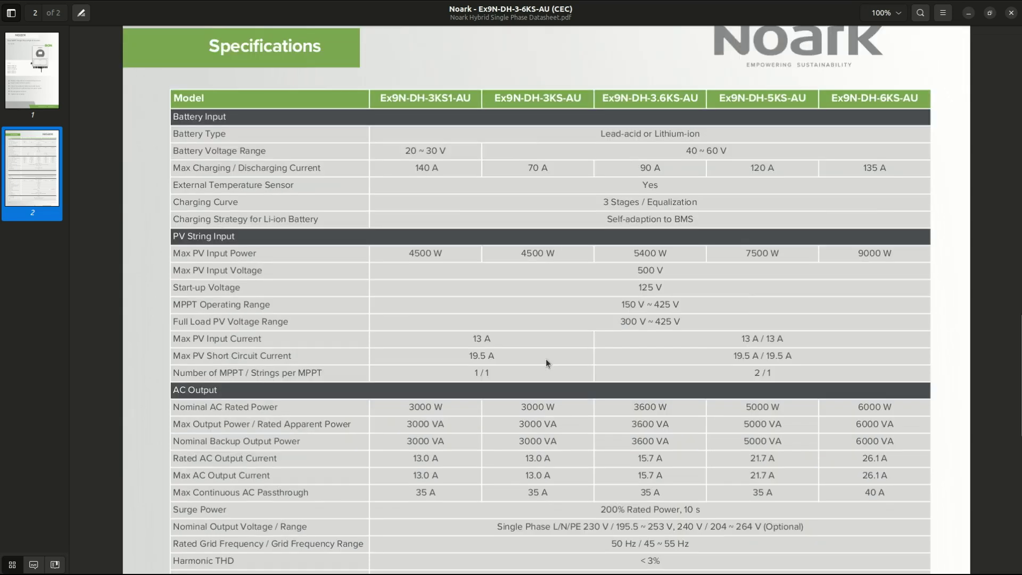
pyautogui.scroll(-2, 747, 304)
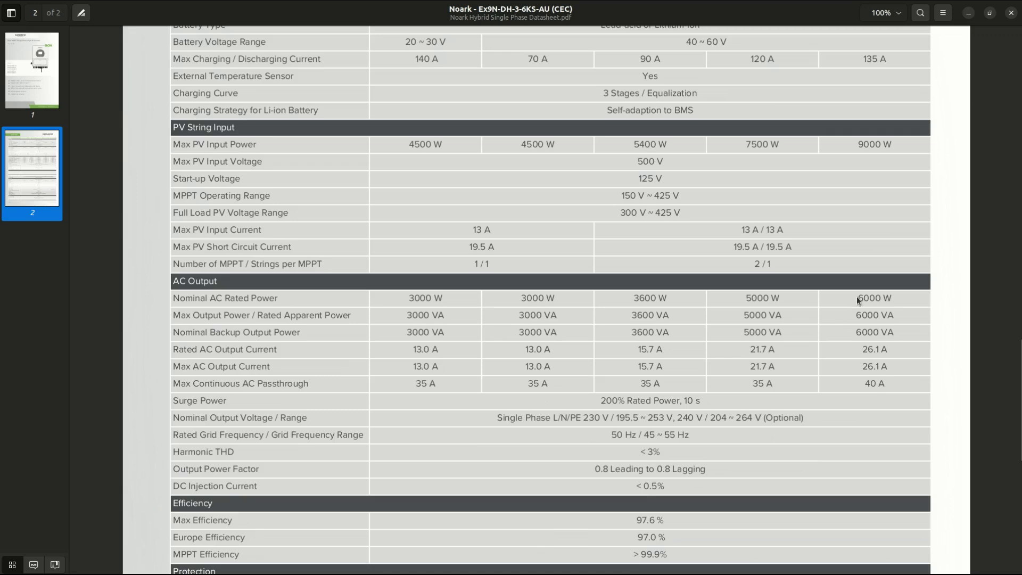
pyautogui.moveTo(857, 299); pyautogui.dragTo(892, 299)
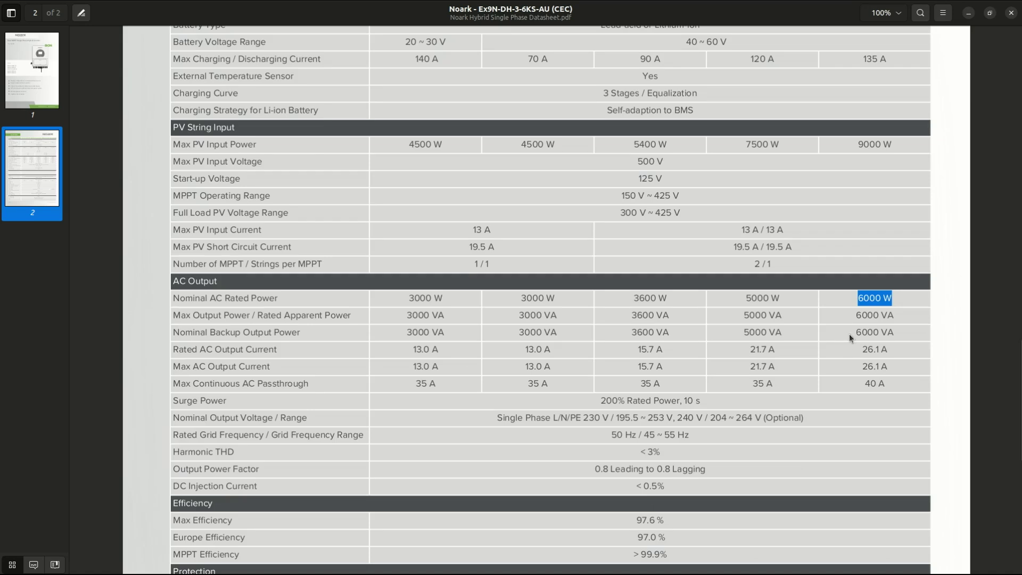
pyautogui.scroll(-3, 850, 337)
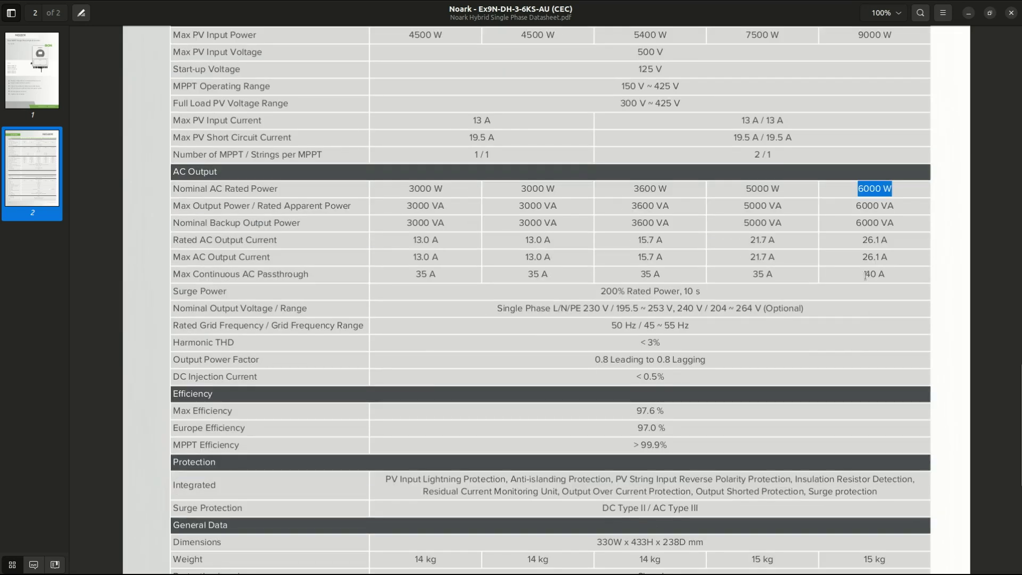
pyautogui.moveTo(866, 275); pyautogui.dragTo(887, 276)
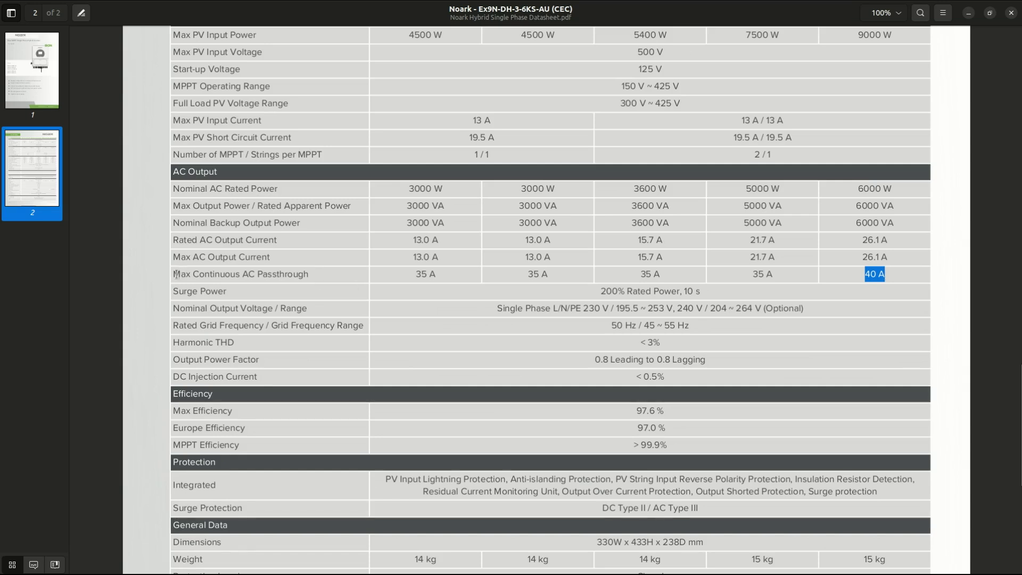
# - Highlight the Max Continuous AC Passthrough label, view the remaining specifications through Interface, and close the Noark Hybrid Single Phase Datasheet
pyautogui.moveTo(175, 275); pyautogui.dragTo(309, 276)
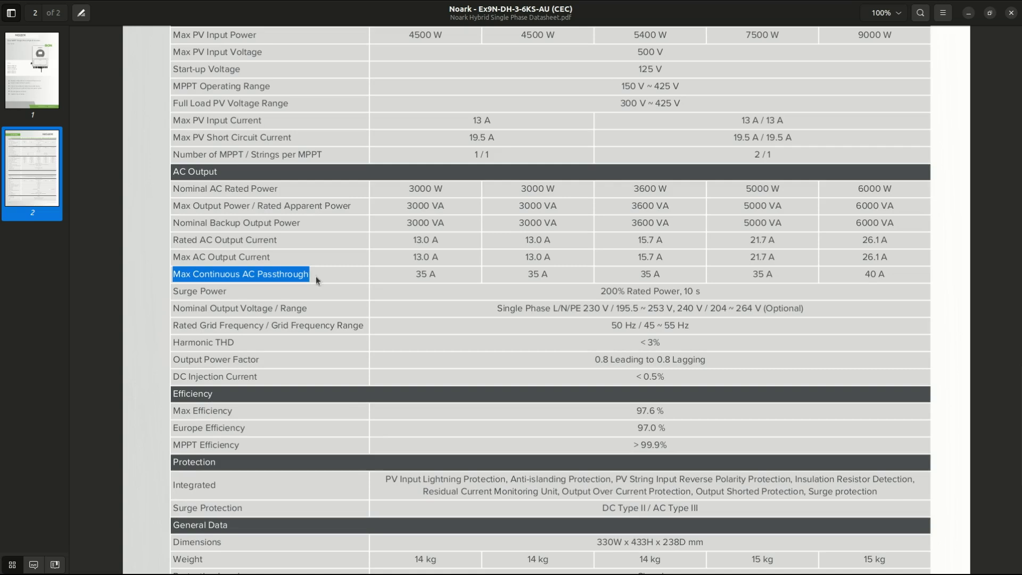
pyautogui.scroll(-8, 868, 272)
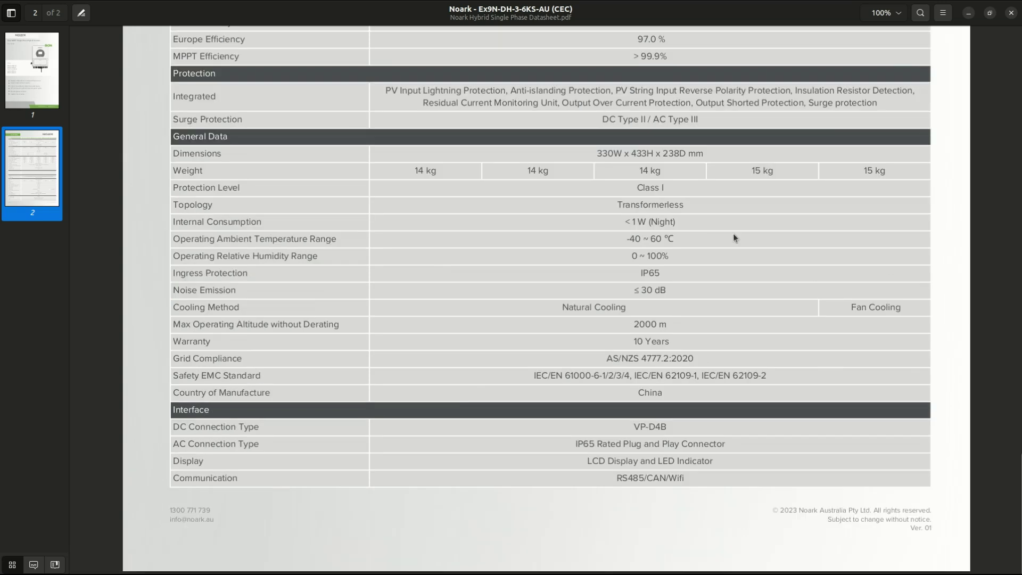
pyautogui.click(1012, 13)
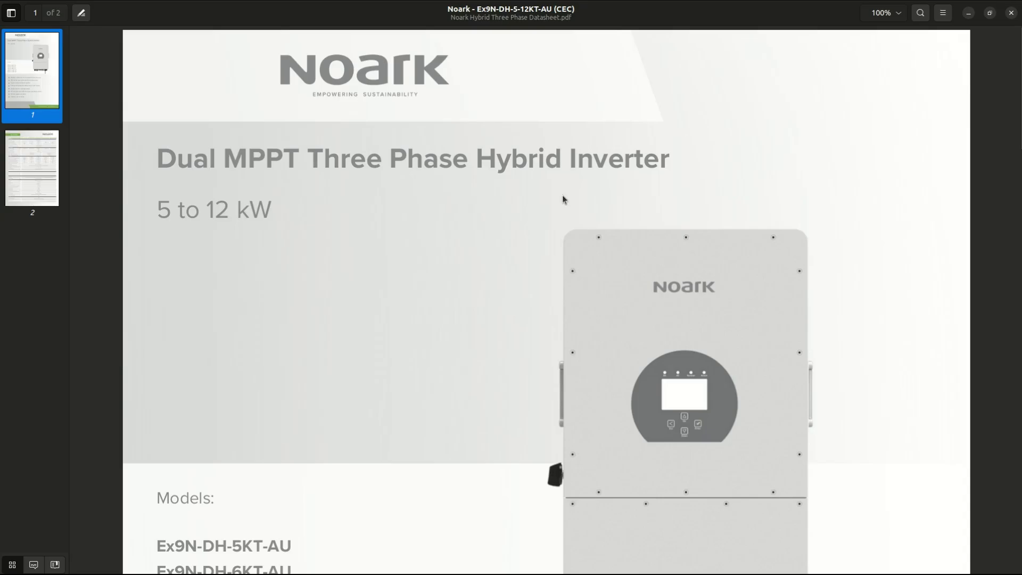
# - In the Noark Hybrid Three Phase Datasheet, highlight the Ex9N-DH-12KT-AU's 240 A Max Discharging Current, 18000 W Max PV Input Power and model name
pyautogui.scroll(-10, 205, 106)
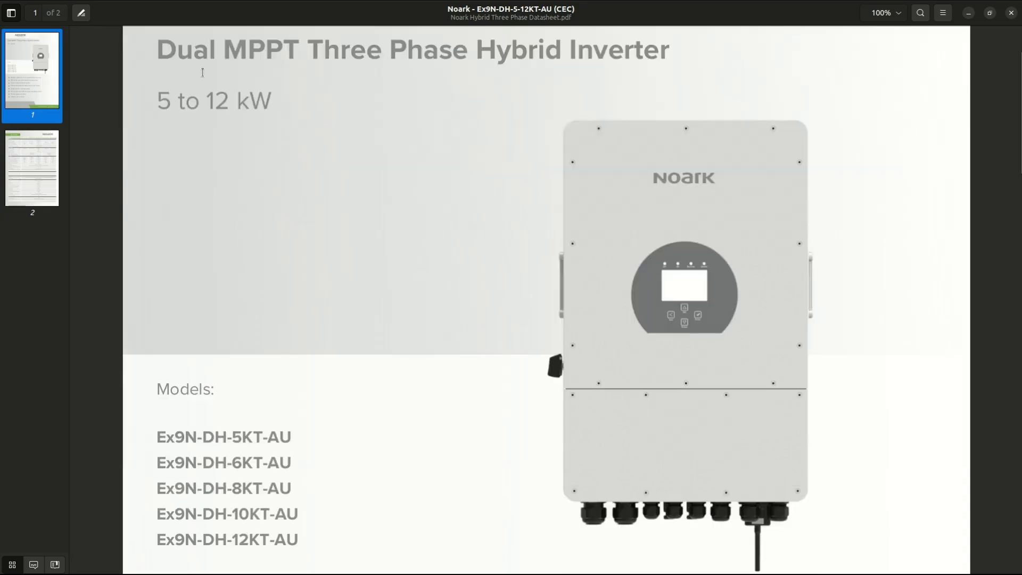
pyautogui.moveTo(862, 170); pyautogui.dragTo(888, 188)
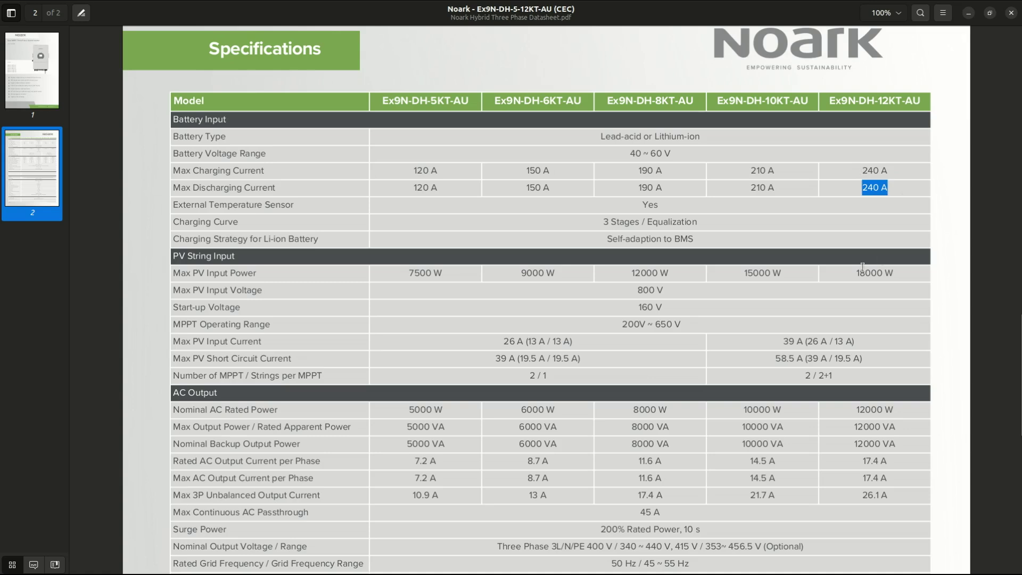
pyautogui.moveTo(857, 274); pyautogui.dragTo(908, 274)
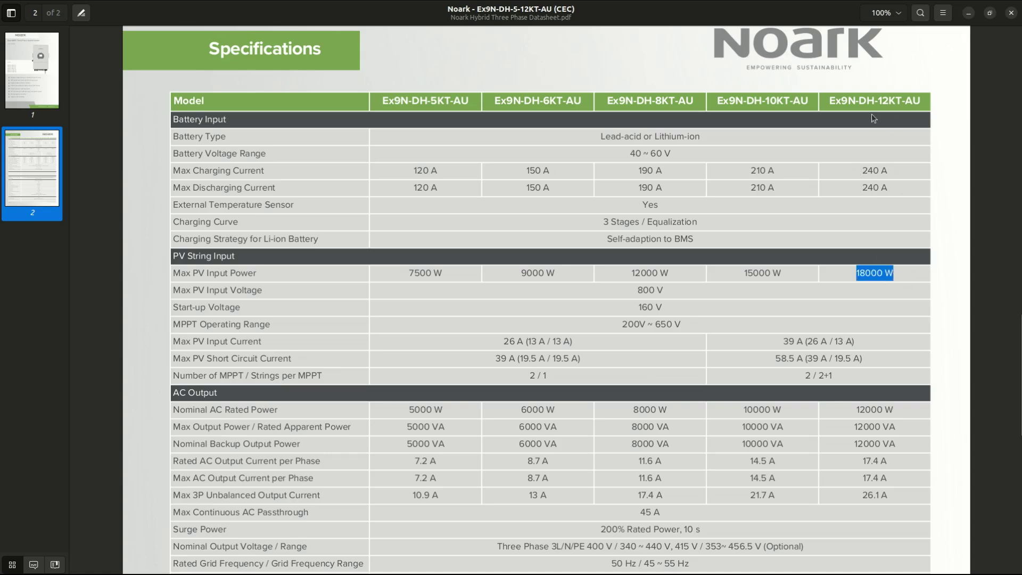
pyautogui.moveTo(873, 104); pyautogui.dragTo(916, 106)
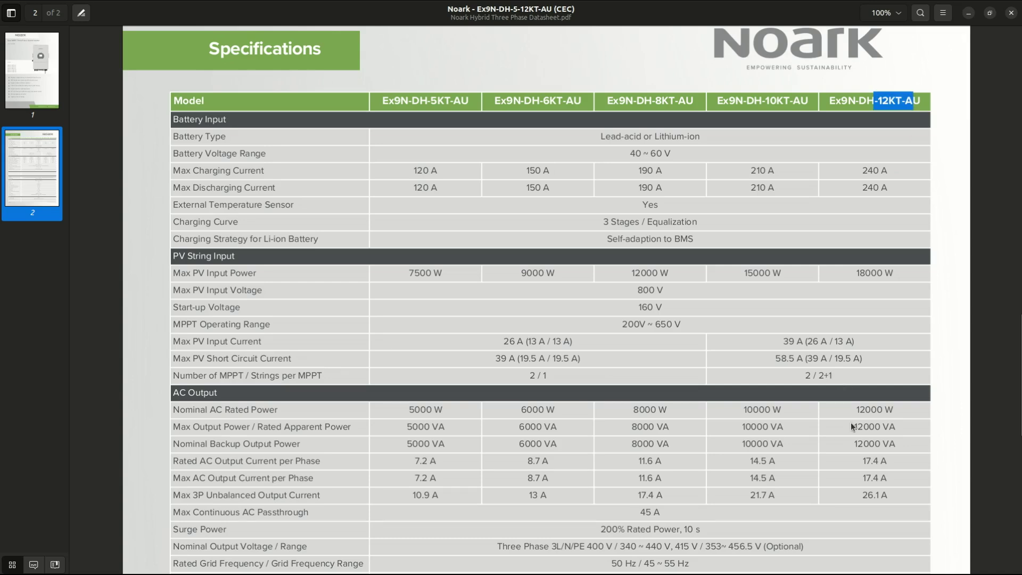
# - Highlight the three-phase range's 45 A Max Continuous AC Passthrough in the AC Output section
pyautogui.scroll(-4, 847, 426)
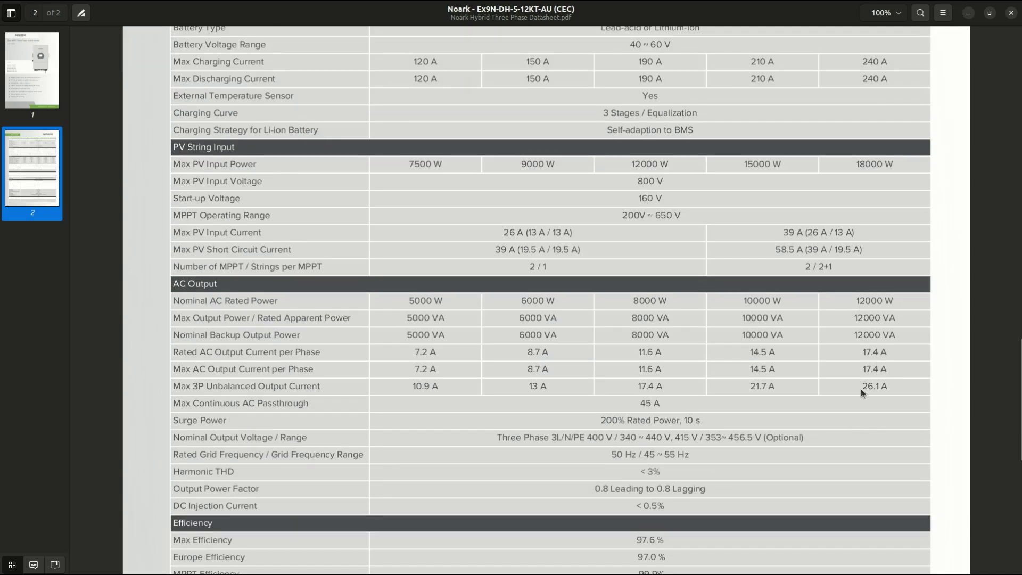
pyautogui.moveTo(641, 403); pyautogui.dragTo(668, 401)
pyautogui.scroll(-3, 395, 446)
pyautogui.scroll(5, 854, 298)
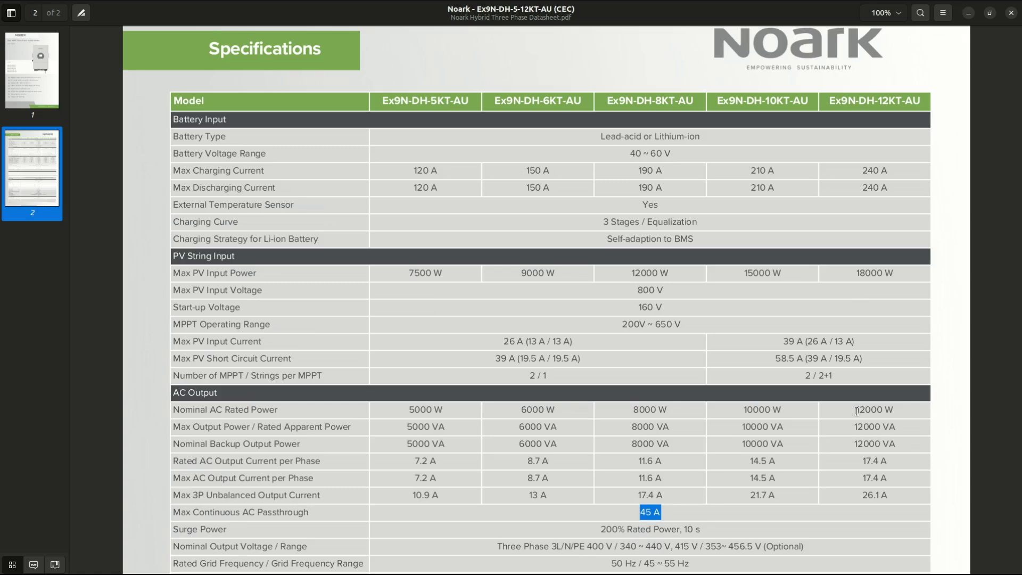
# - Highlight the Ex9N-DH-12KT-AU's 12000 W Nominal AC Rated Power and its 18000 W Max PV Input Power
pyautogui.moveTo(857, 411); pyautogui.dragTo(899, 407)
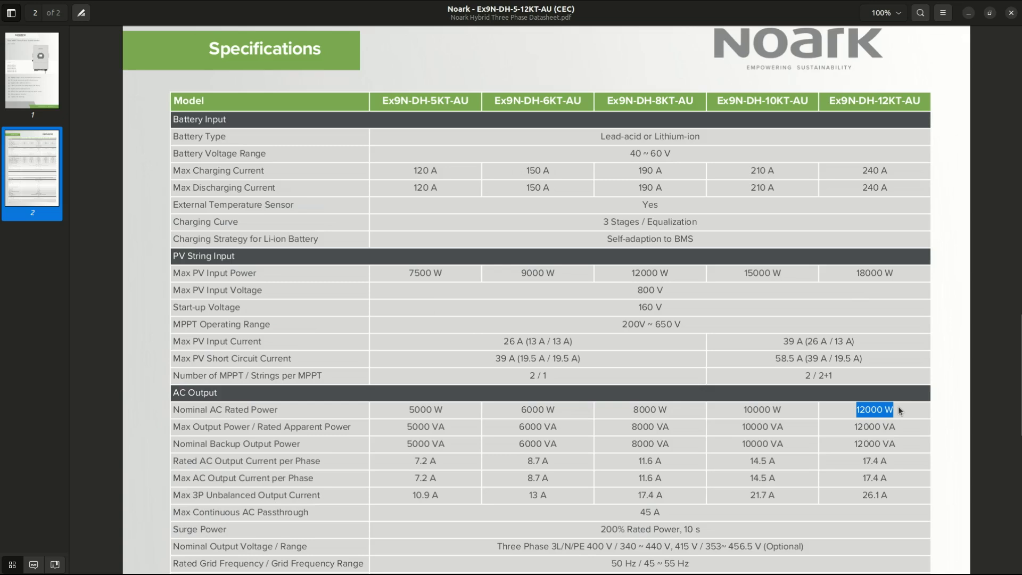
pyautogui.click(839, 410)
pyautogui.moveTo(854, 410); pyautogui.dragTo(893, 410)
pyautogui.moveTo(856, 271); pyautogui.dragTo(889, 273)
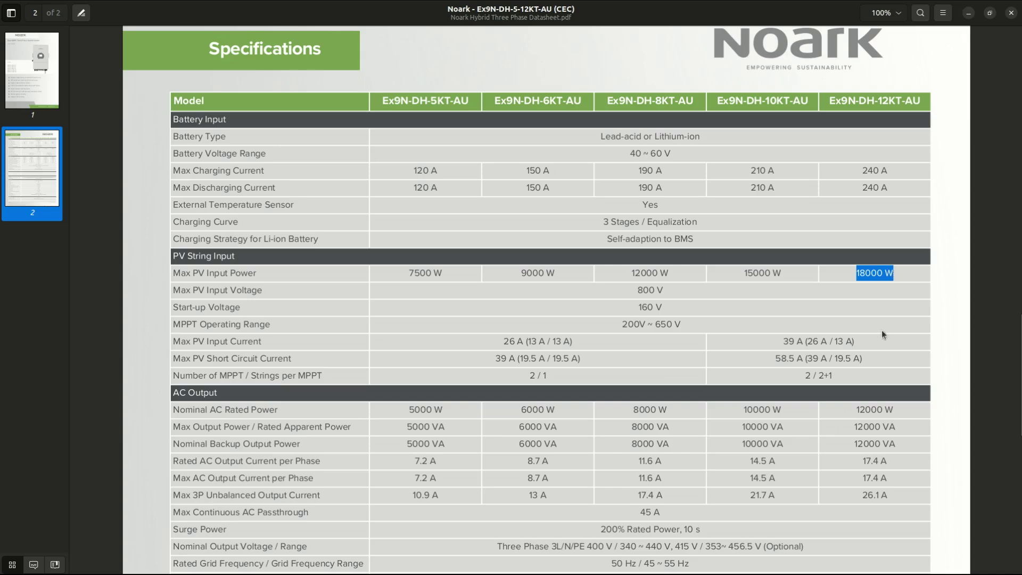
# - Clear the text highlight and view the three-phase specifications from AC Output through General Data and Interface
pyautogui.scroll(-4, 703, 378)
pyautogui.click(566, 424)
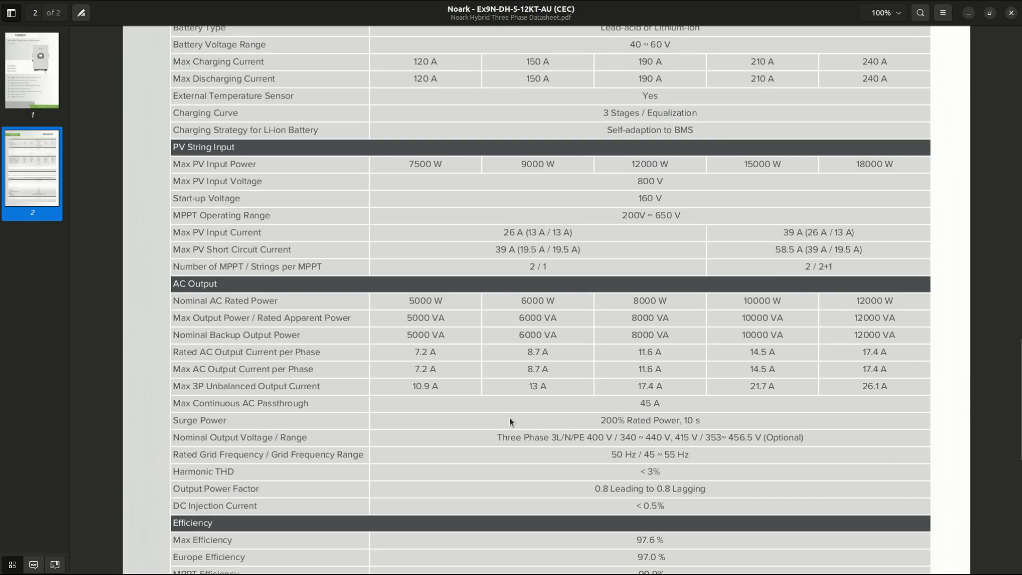
pyautogui.scroll(-10, 685, 386)
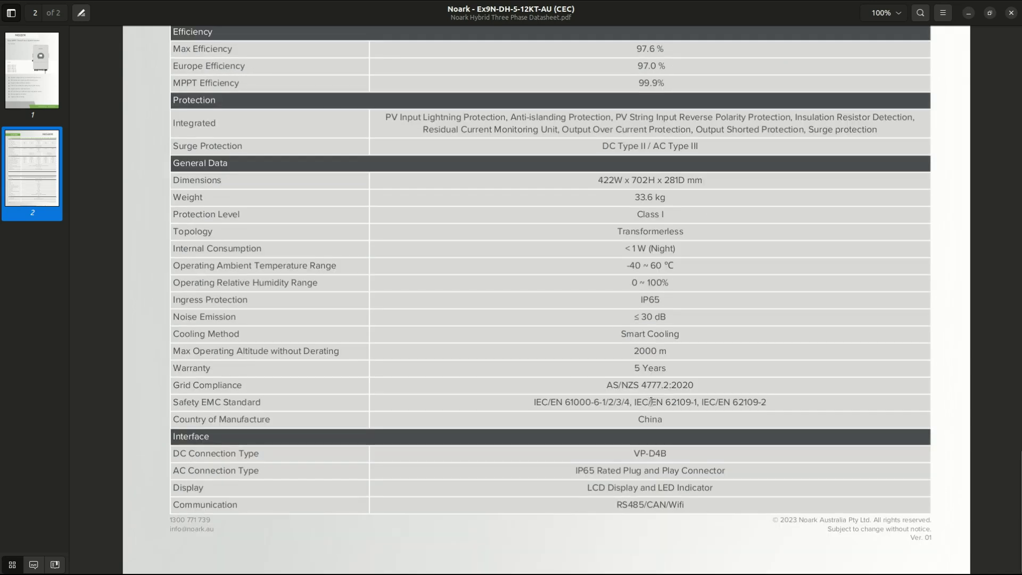
# - Switch to the browser's Canadian Solar TOPHiKu6 datasheet and highlight the "Manufactured and assembled in China and Thailand" note on its second page
pyautogui.hotkey('alt', 'Tab')
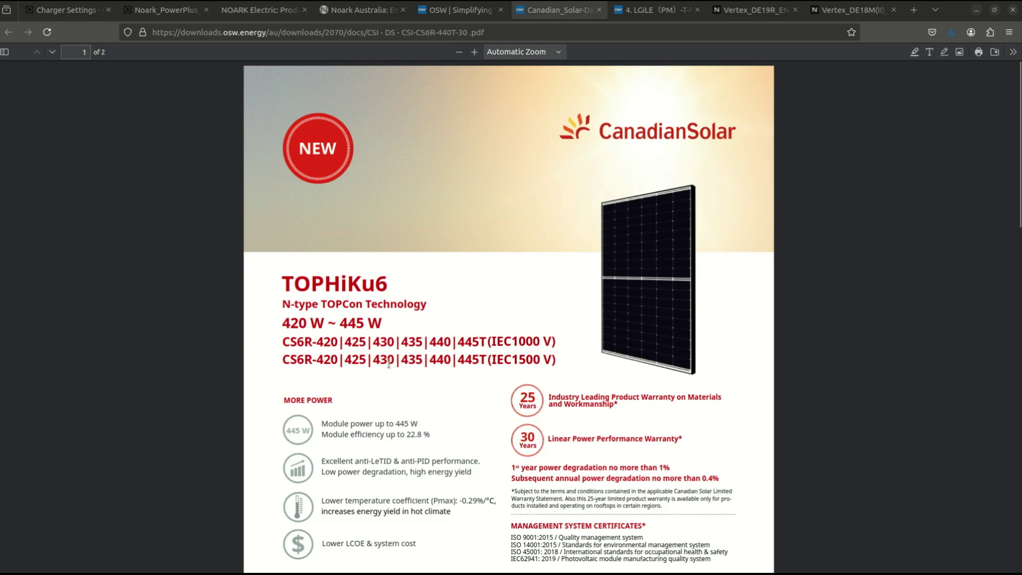
pyautogui.scroll(-3, 474, 483)
pyautogui.scroll(-10, 474, 483)
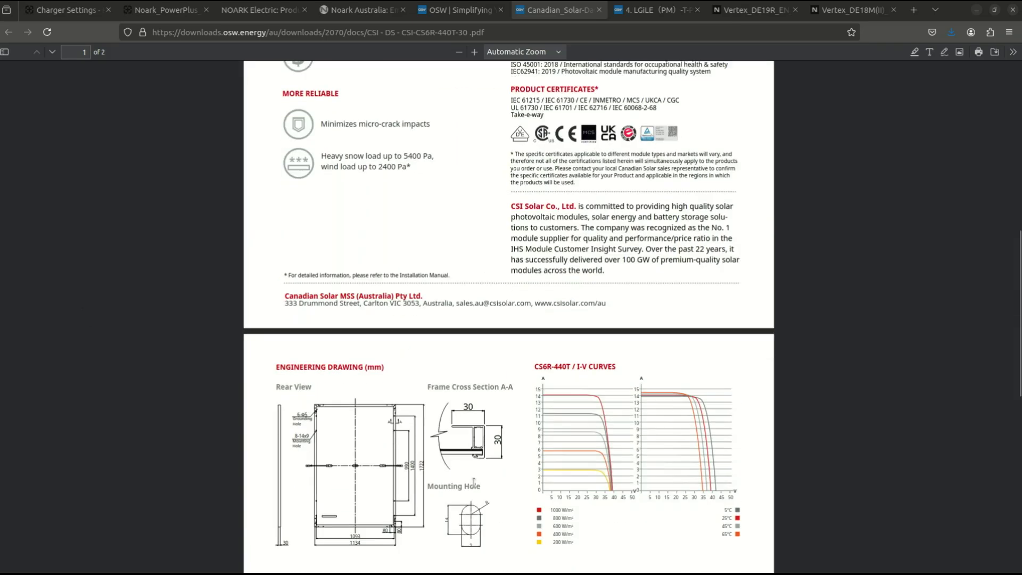
pyautogui.scroll(-1, 475, 483)
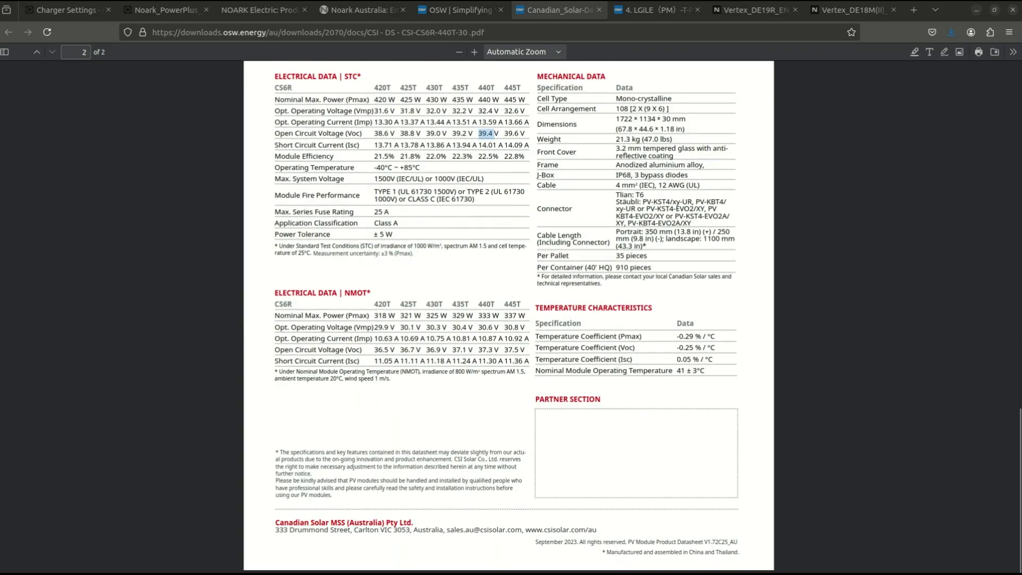
pyautogui.keyDown('ctrl'); pyautogui.scroll(5, 549, 551); pyautogui.keyUp('ctrl')
pyautogui.moveTo(684, 529); pyautogui.dragTo(972, 531)
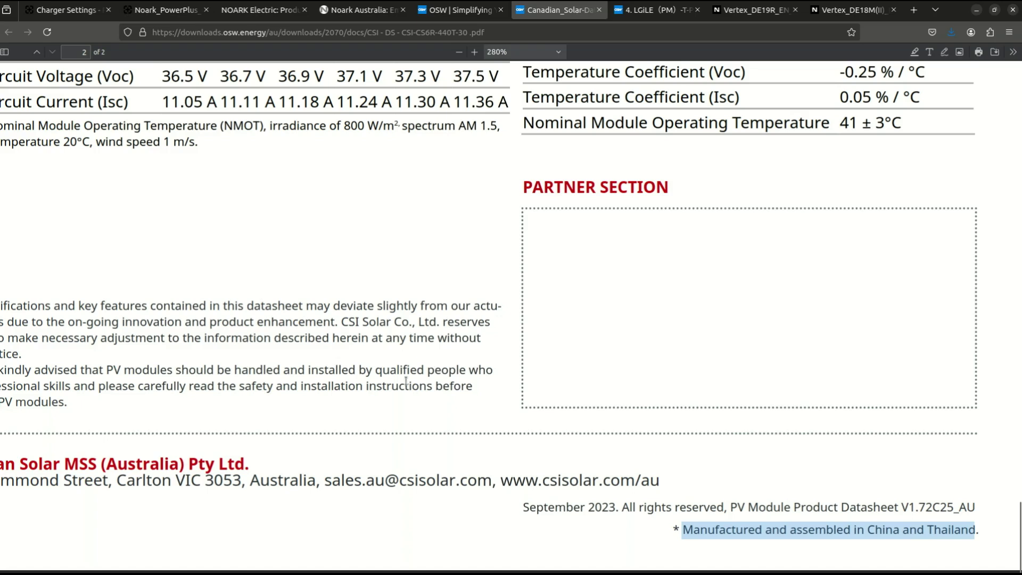
pyautogui.keyDown('ctrl'); pyautogui.scroll(-6, 410, 376); pyautogui.keyUp('ctrl')
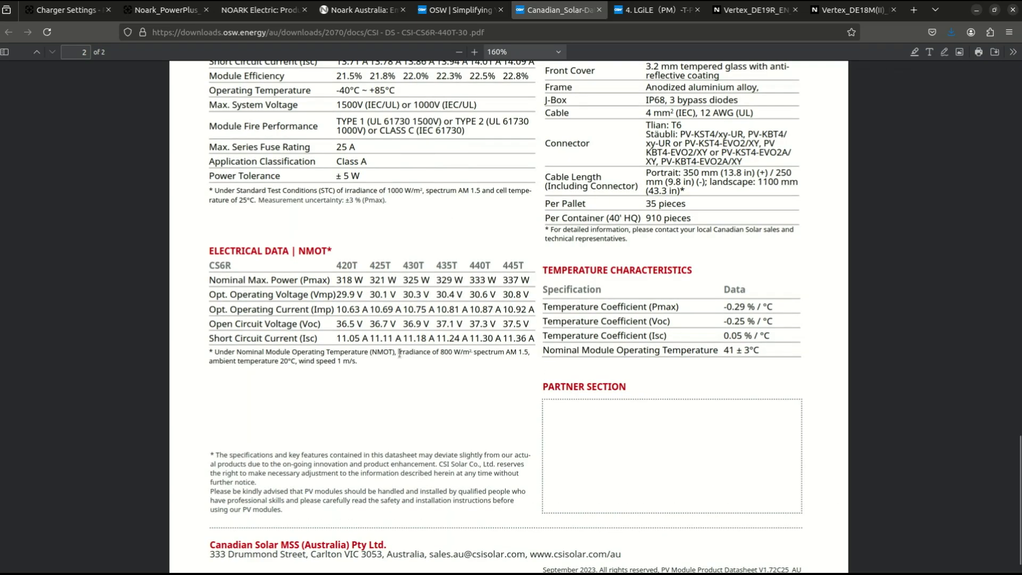
pyautogui.scroll(20, 403, 367)
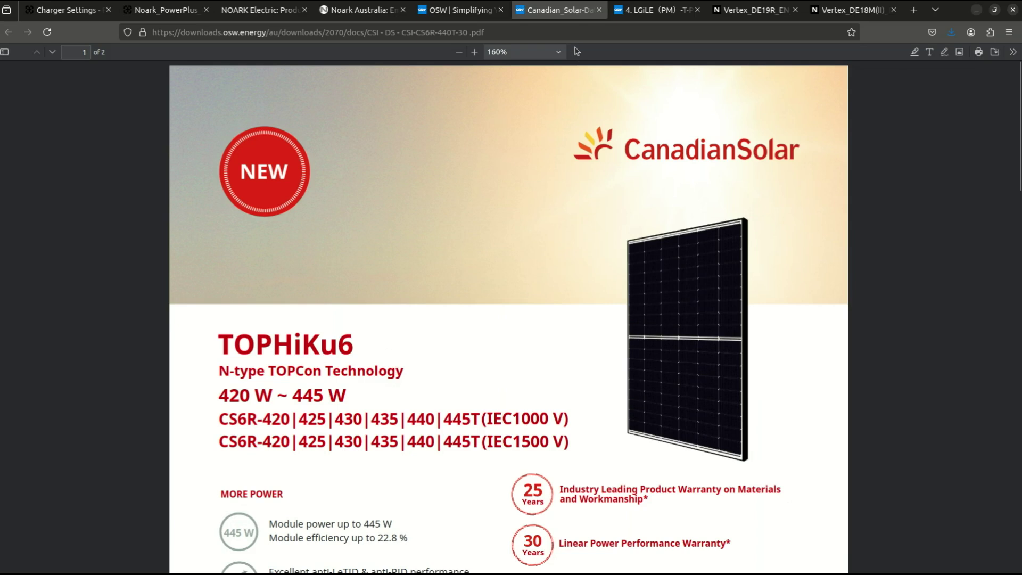
# - Open the LONGi Hi-MO 6 LR5-54HTH datasheet and view its product and linear power output warranties
pyautogui.click(669, 18)
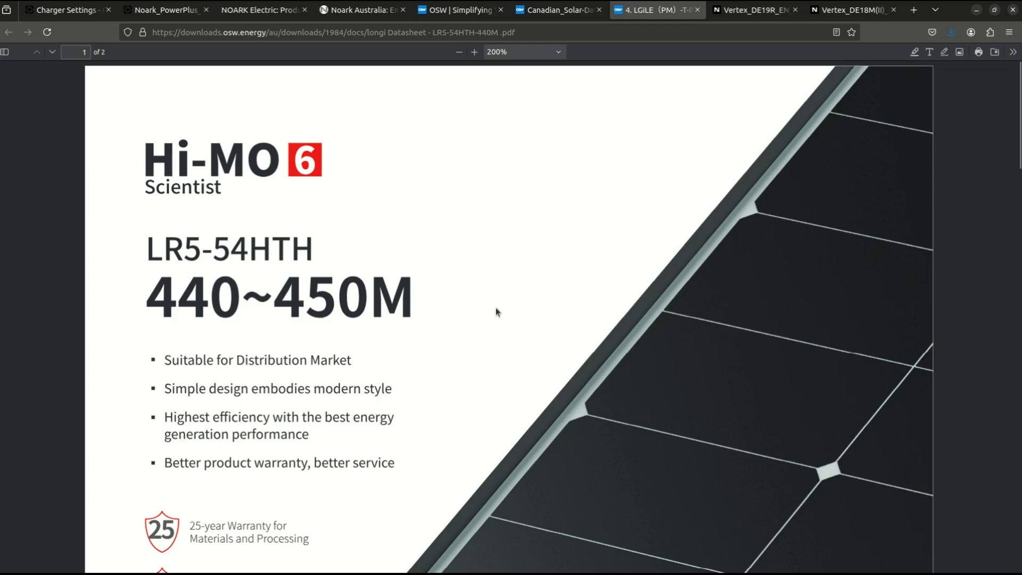
pyautogui.scroll(-3, 497, 308)
pyautogui.scroll(-2, 524, 308)
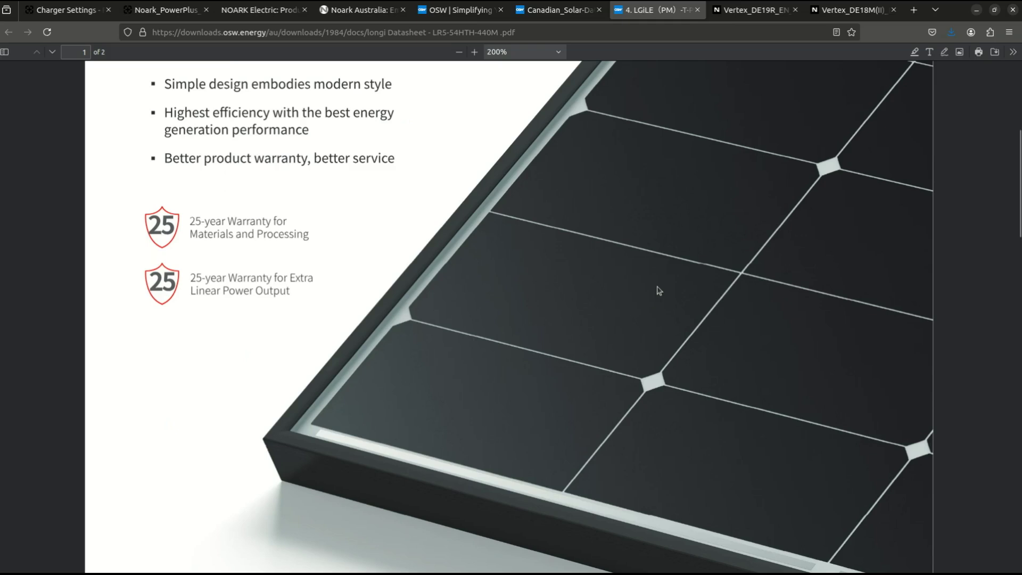
pyautogui.scroll(5, 387, 325)
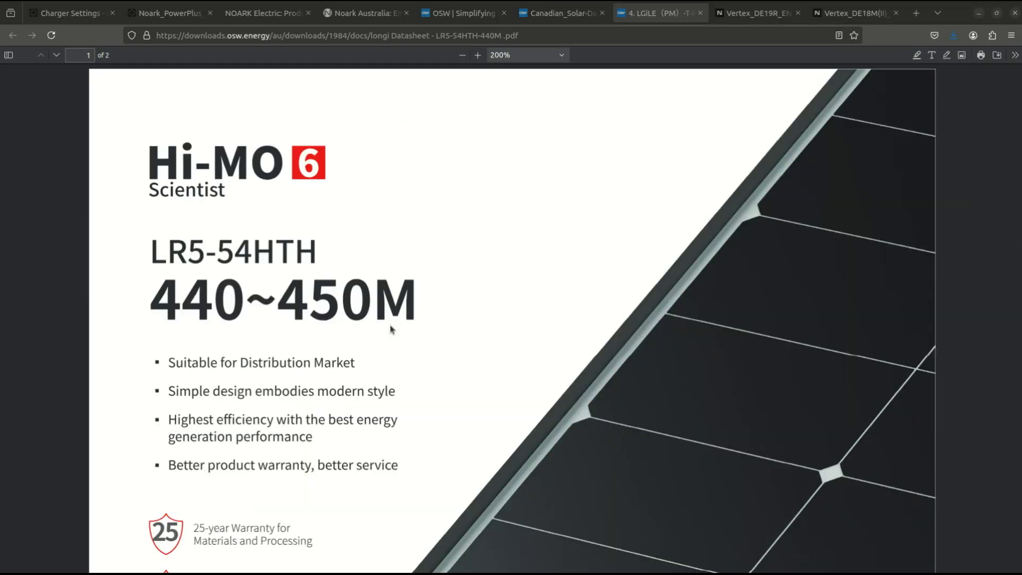
# - Highlight the LR5-54HTH-440M's STC Open Circuit Voltage of 39.53 and Current at Maximum Power of 13.24 under Electrical Characteristics
pyautogui.scroll(-15, 391, 329)
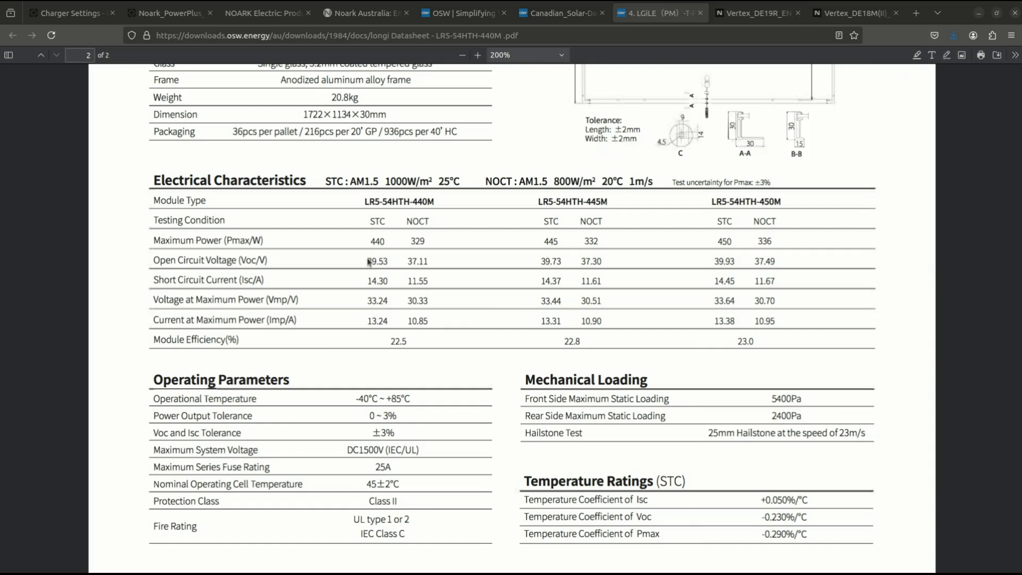
pyautogui.moveTo(384, 240); pyautogui.dragTo(368, 260)
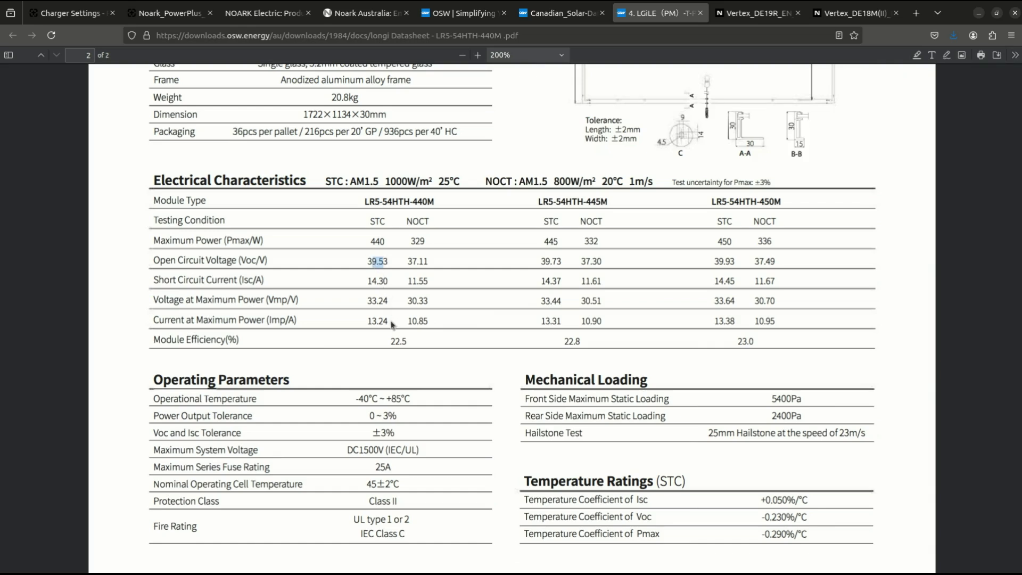
pyautogui.moveTo(389, 321); pyautogui.dragTo(367, 320)
# - Switch to the Noark Hybrid Single Phase Datasheet and highlight the Ex9N-DH-6KS-AU's 9000 figure for Max PV Input Power
pyautogui.hotkey('alt', 'Tab')
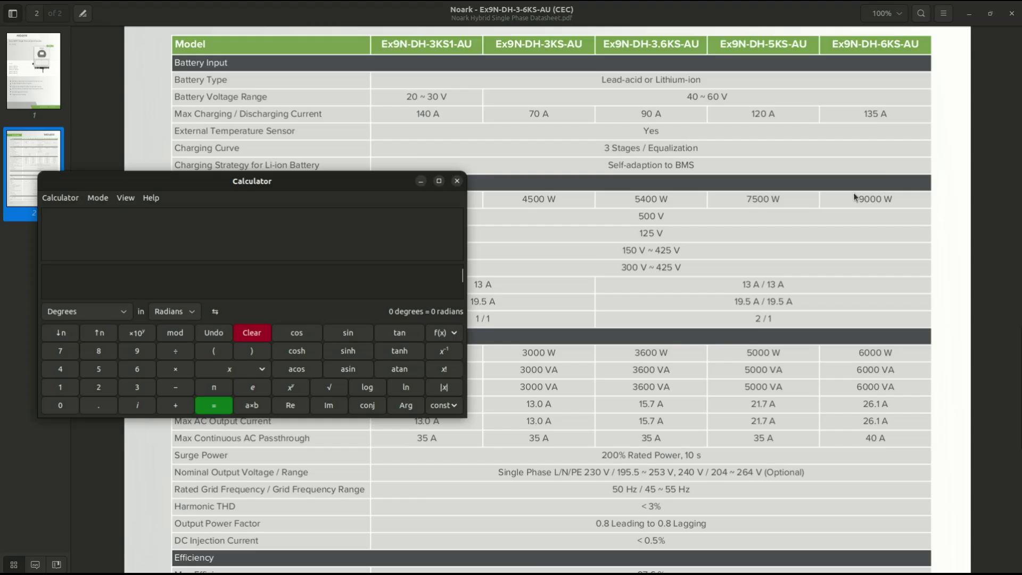
pyautogui.scroll(2, 854, 187)
pyautogui.scroll(-2, 852, 245)
pyautogui.moveTo(859, 199); pyautogui.dragTo(882, 199)
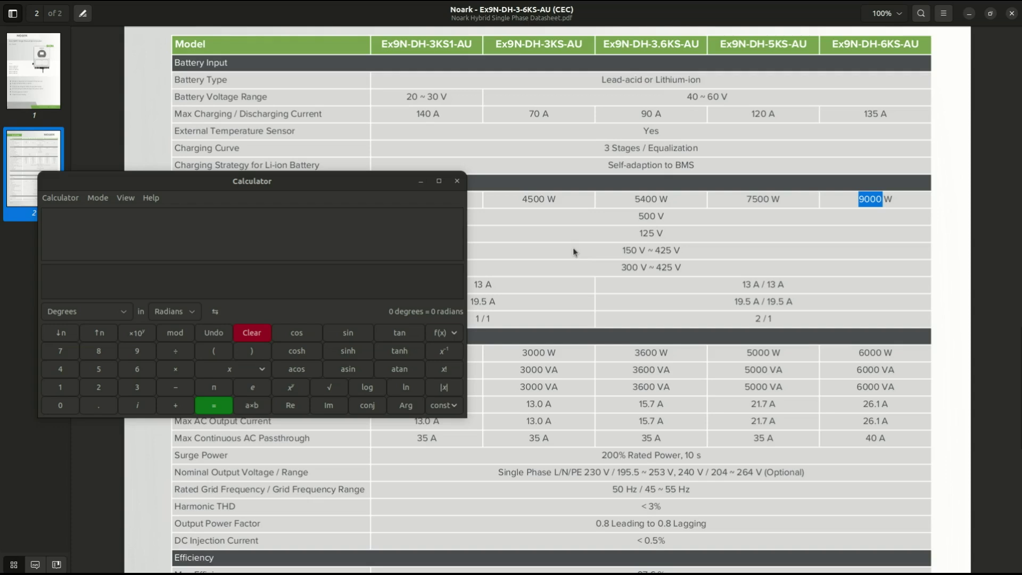
# - Calculate 14×440 in the Calculator and multiply the result by 2
pyautogui.click(251, 333)
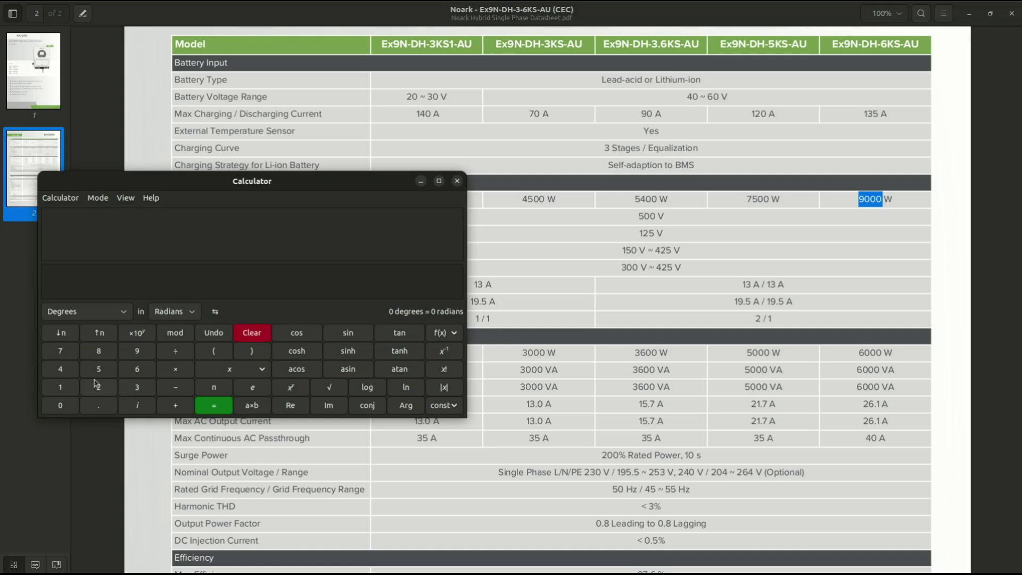
pyautogui.click(59, 387)
pyautogui.click(58, 371)
pyautogui.click(183, 372)
pyautogui.click(62, 371)
pyautogui.click(63, 371)
pyautogui.click(58, 405)
pyautogui.press('Return')
pyautogui.write('*')
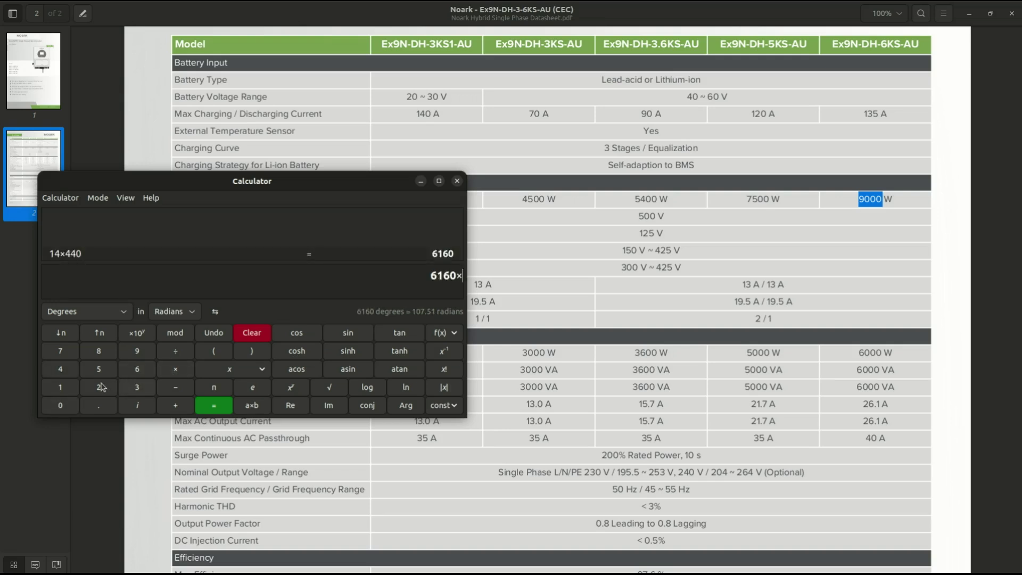
pyautogui.click(100, 387)
pyautogui.click(198, 406)
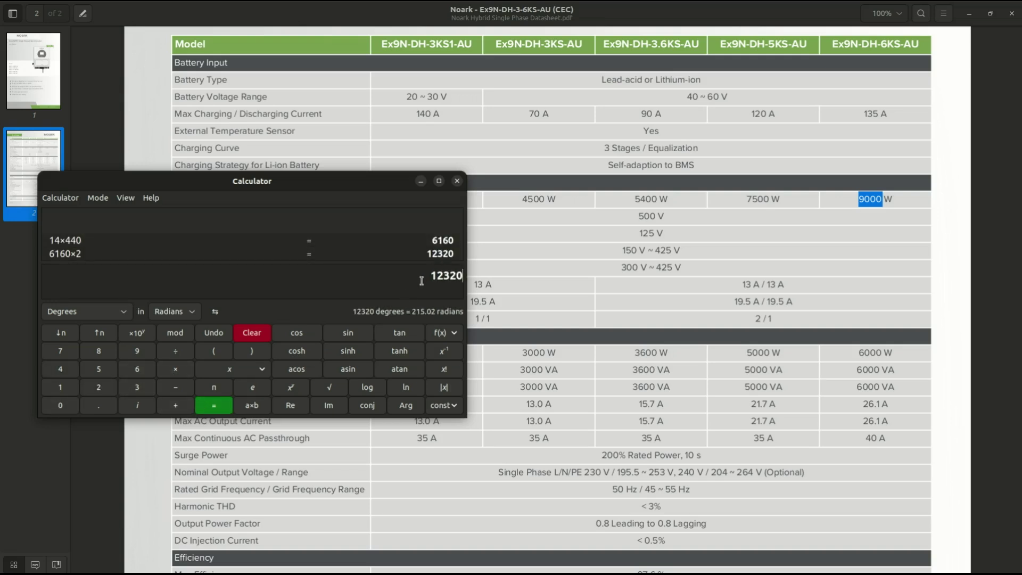
# - Highlight the calculator's result and the Ex9N-DH-6KS-AU's 9000 W Max PV Input Power, and close the Single Phase Datasheet
pyautogui.doubleClick(437, 275)
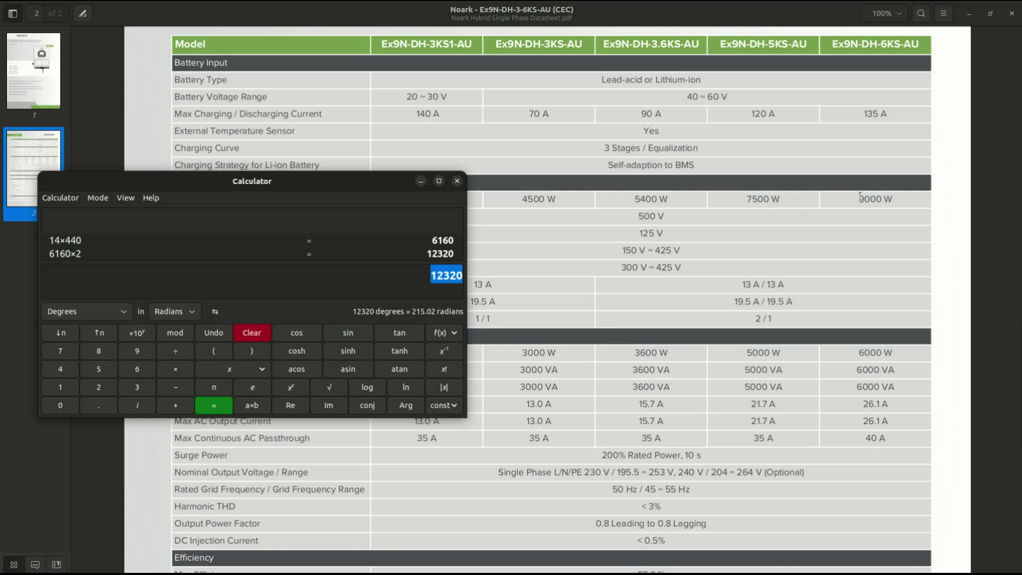
pyautogui.moveTo(858, 199); pyautogui.dragTo(893, 199)
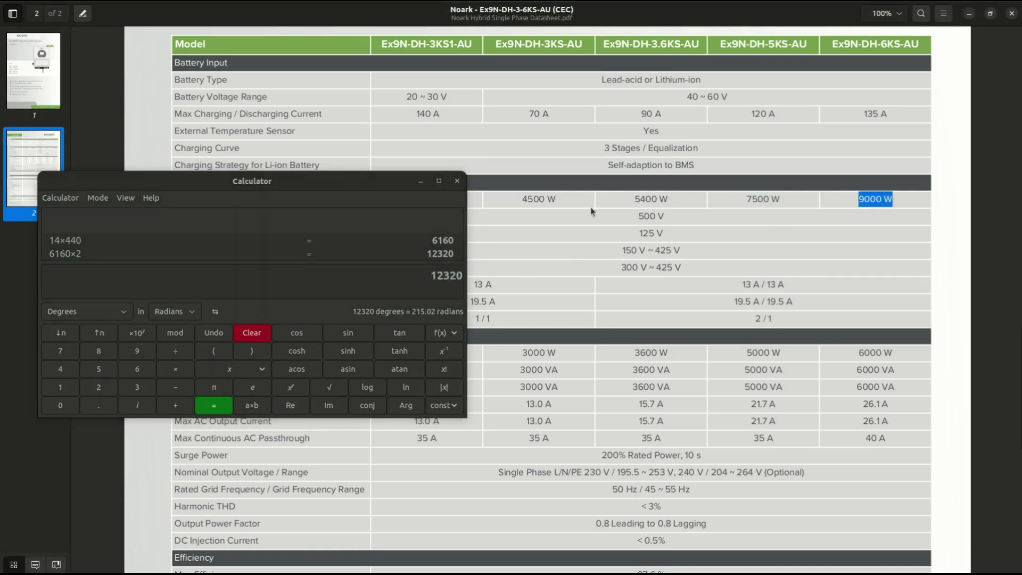
pyautogui.click(1012, 14)
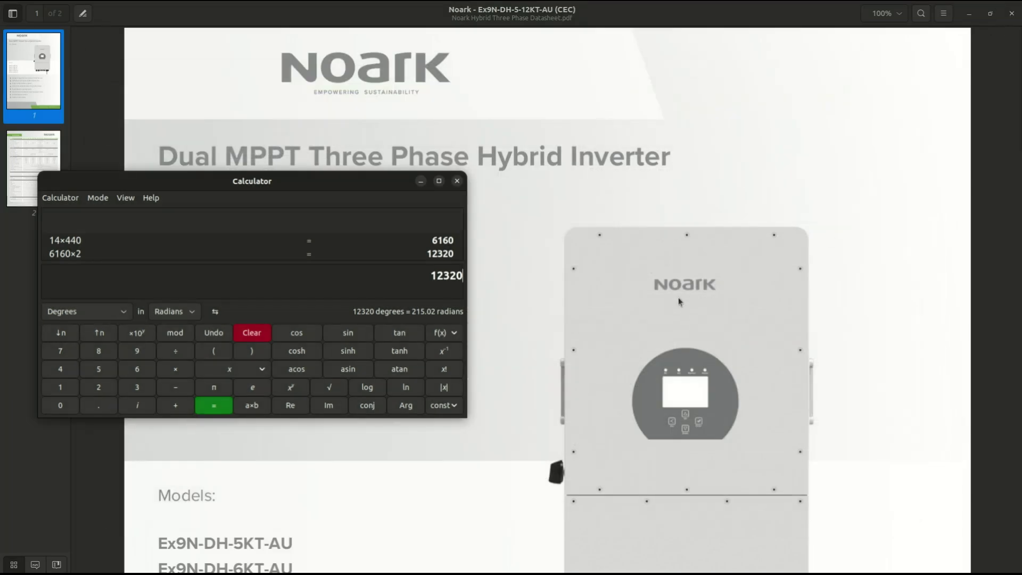
# - In the Three Phase Datasheet, highlight the 10KT and 12KT models' 2+1 strings per MPPT and clear the calculator's entry
pyautogui.scroll(-20, 678, 298)
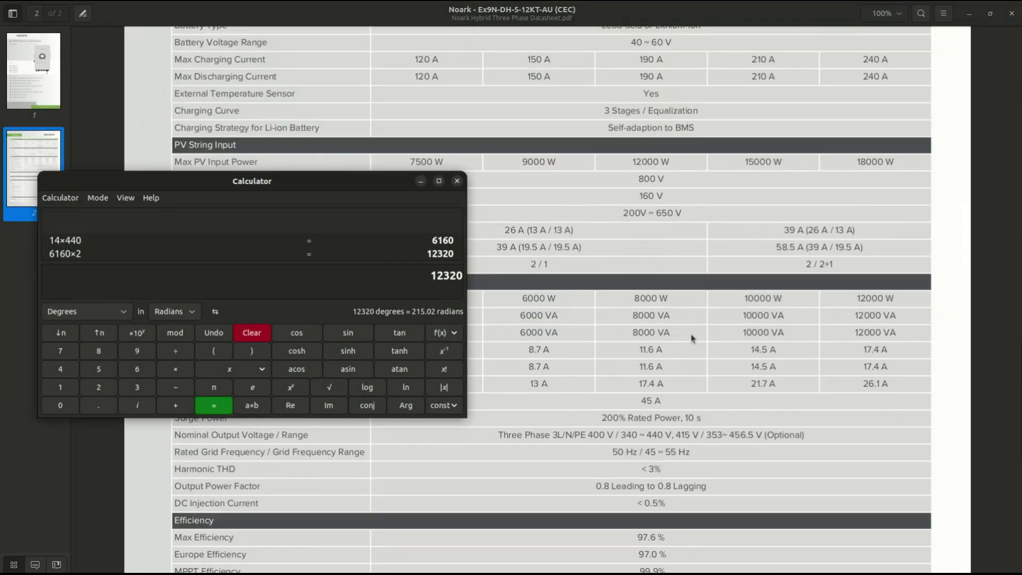
pyautogui.scroll(-3, 695, 334)
pyautogui.scroll(3, 694, 335)
pyautogui.moveTo(785, 230); pyautogui.dragTo(835, 264)
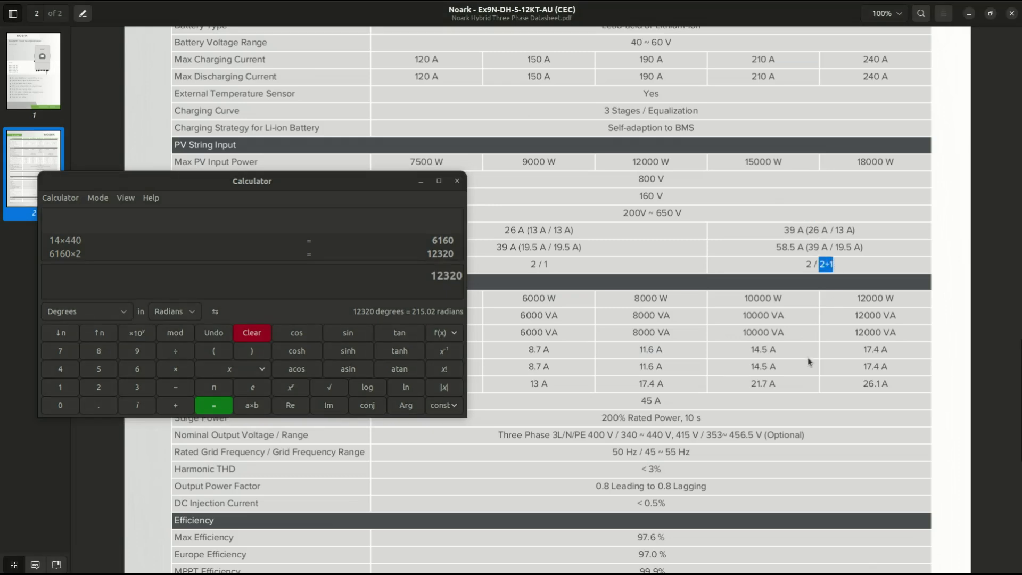
pyautogui.click(251, 332)
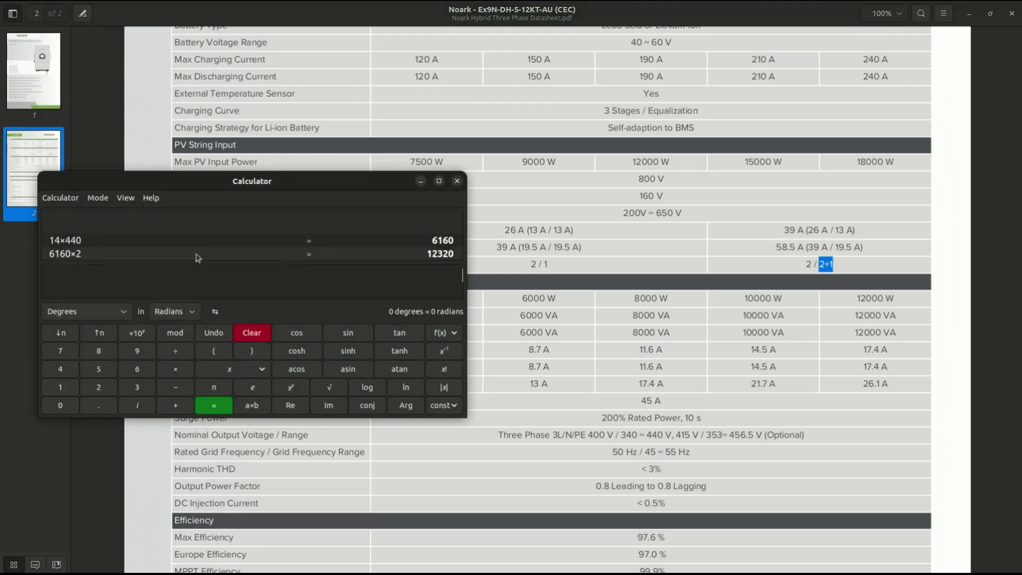
# - Recalculate 14×440 in the Calculator, multiply the result by 3 and highlight the final figure
pyautogui.click(63, 242)
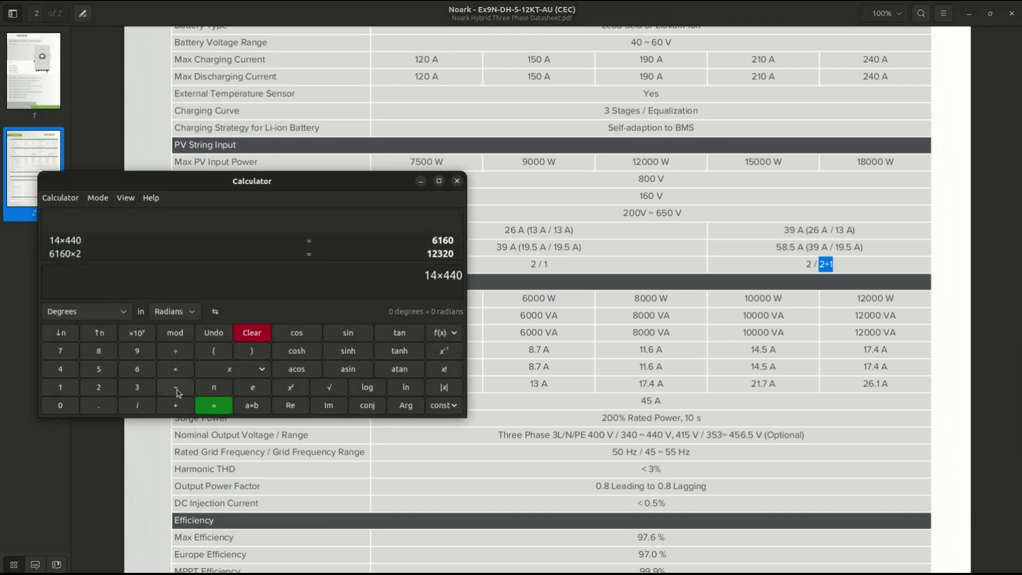
pyautogui.click(213, 405)
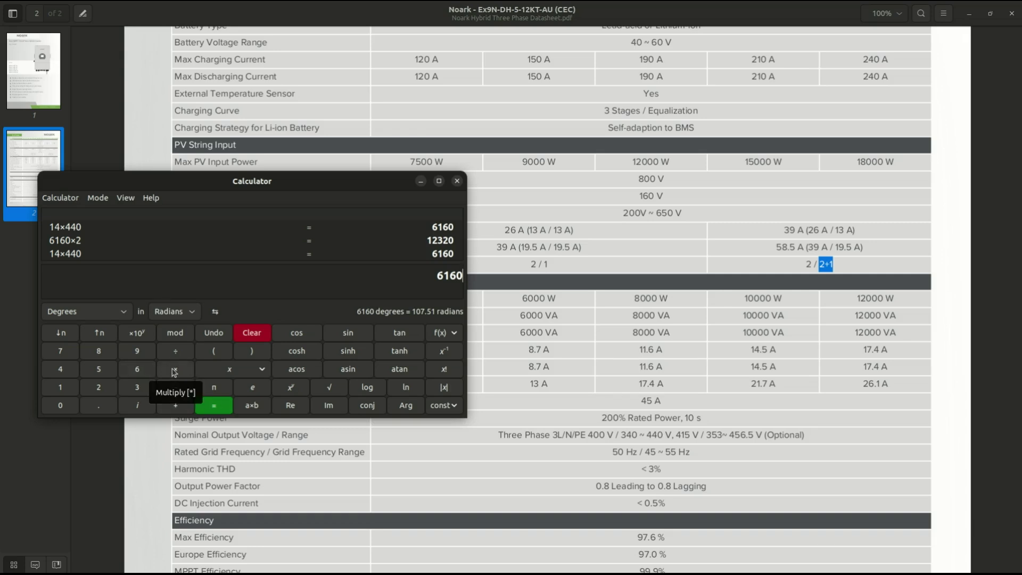
pyautogui.click(174, 369)
pyautogui.click(133, 387)
pyautogui.click(209, 407)
pyautogui.moveTo(429, 277); pyautogui.dragTo(464, 277)
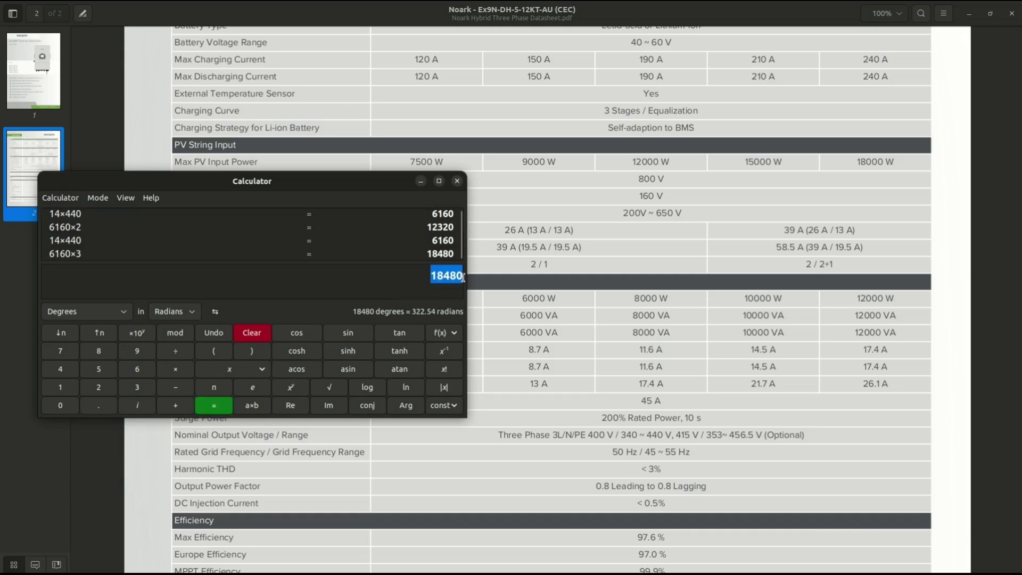
# - Highlight the Ex9N-DH-12KT-AU's 18000 W Max PV Input Power in the Three Phase Datasheet and clear the calculator's entry
pyautogui.moveTo(858, 161); pyautogui.dragTo(886, 163)
pyautogui.click(857, 164)
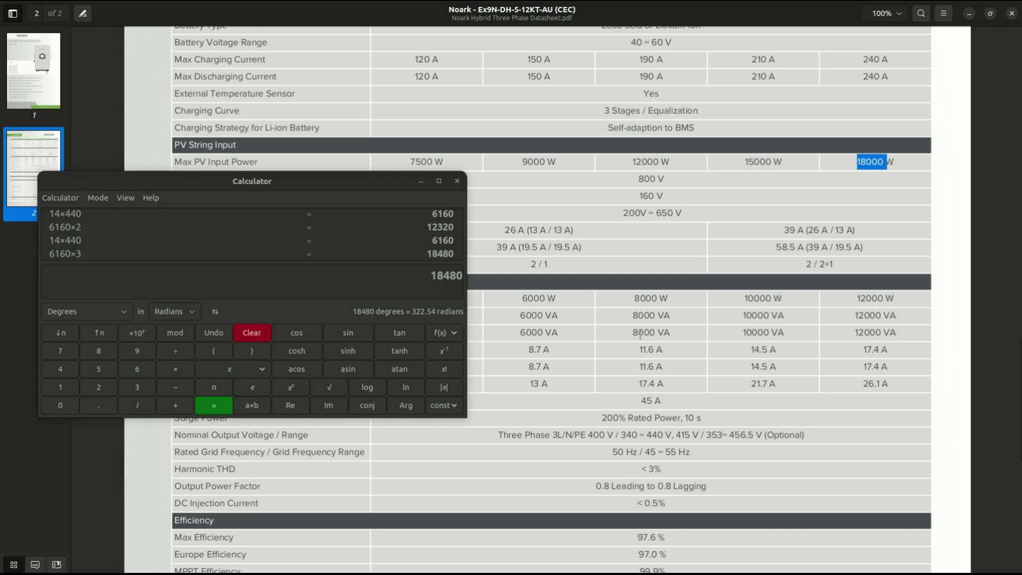
pyautogui.click(250, 336)
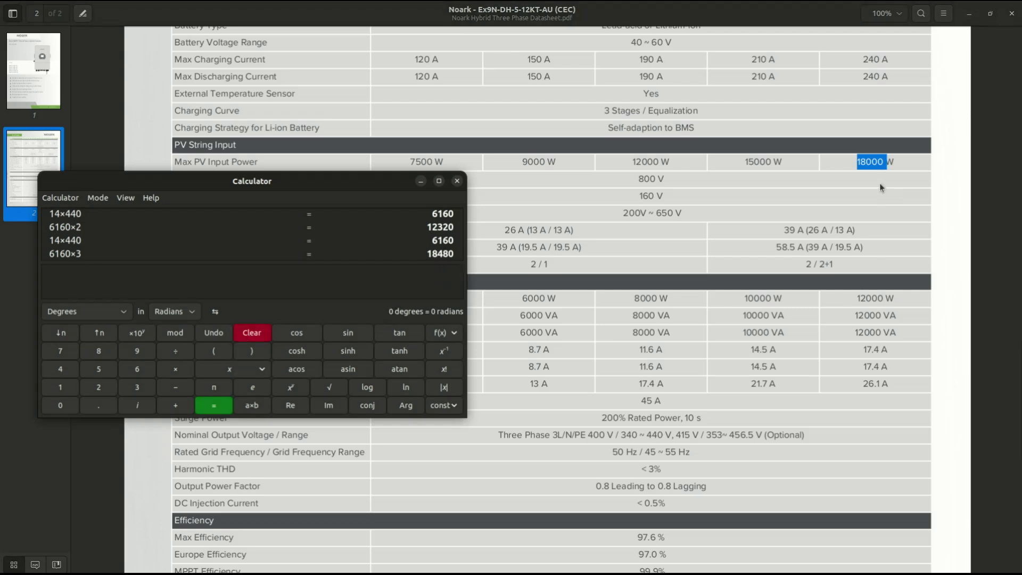
pyautogui.click(855, 164)
pyautogui.moveTo(855, 161); pyautogui.dragTo(874, 163)
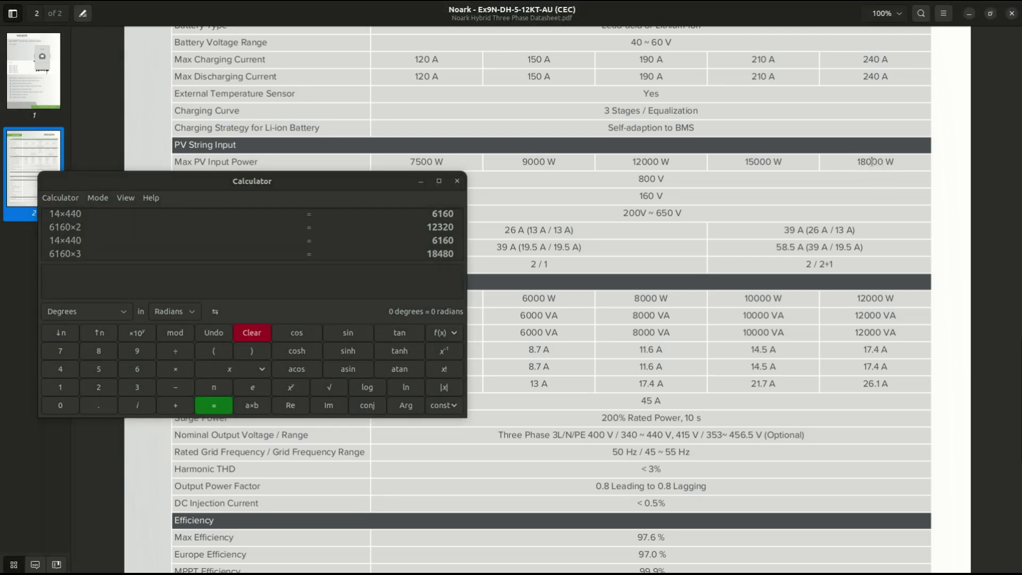
# - Add 13 and 13 in the Calculator
pyautogui.click(61, 388)
pyautogui.click(137, 387)
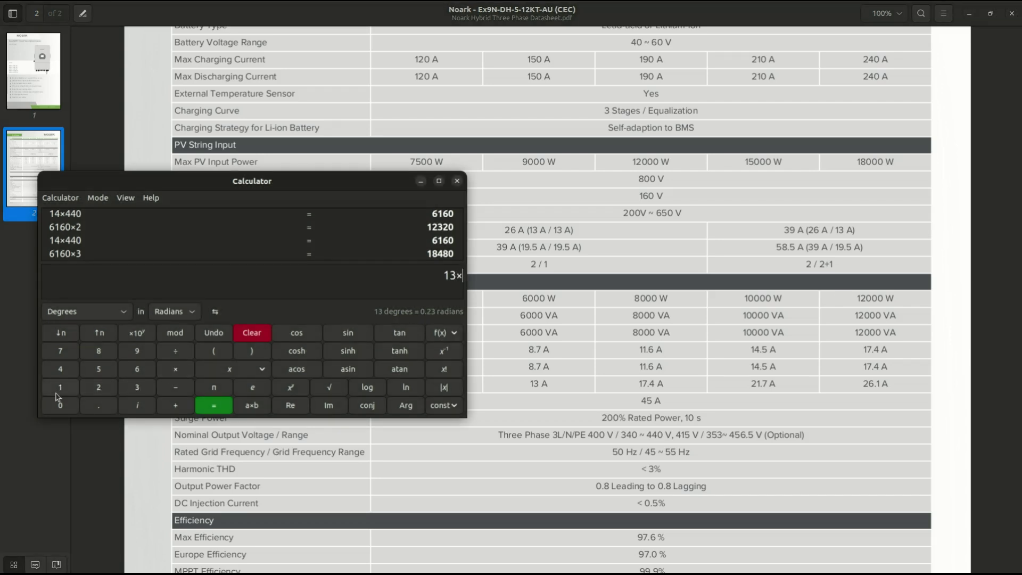
pyautogui.click(173, 403)
pyautogui.click(73, 393)
pyautogui.click(148, 391)
pyautogui.click(213, 405)
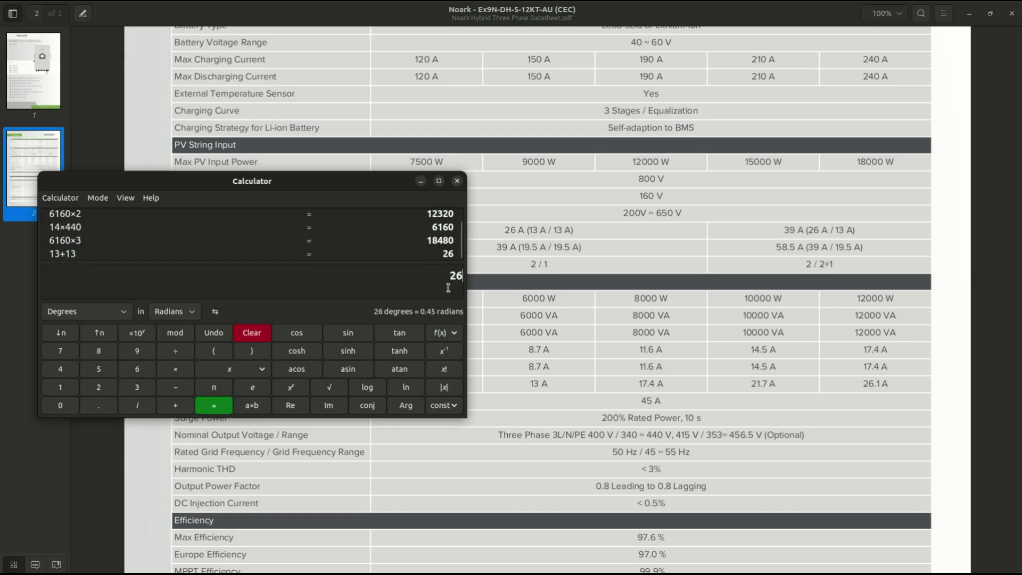
# - Highlight the first 2 in the 10KT and 12KT models' 2+1 strings per MPPT and add 14 to the calculator's sum
pyautogui.doubleClick(822, 264)
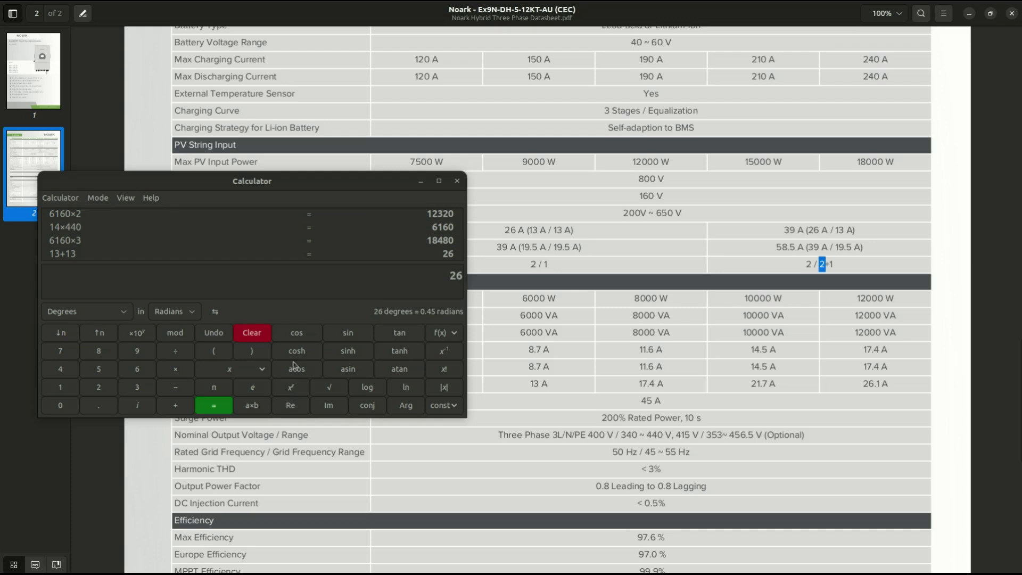
pyautogui.click(166, 410)
pyautogui.click(167, 409)
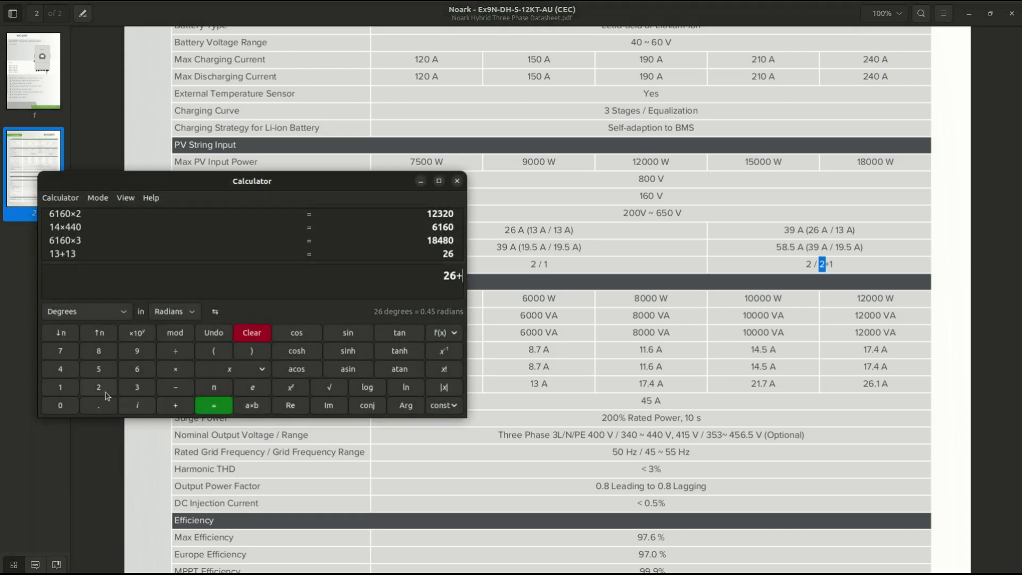
pyautogui.click(65, 390)
pyautogui.click(62, 374)
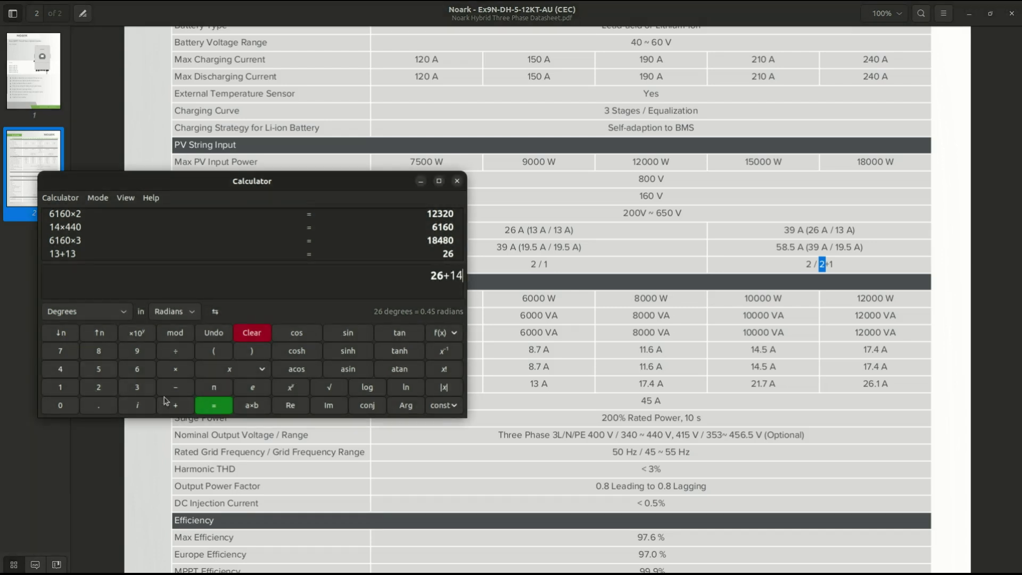
pyautogui.click(208, 408)
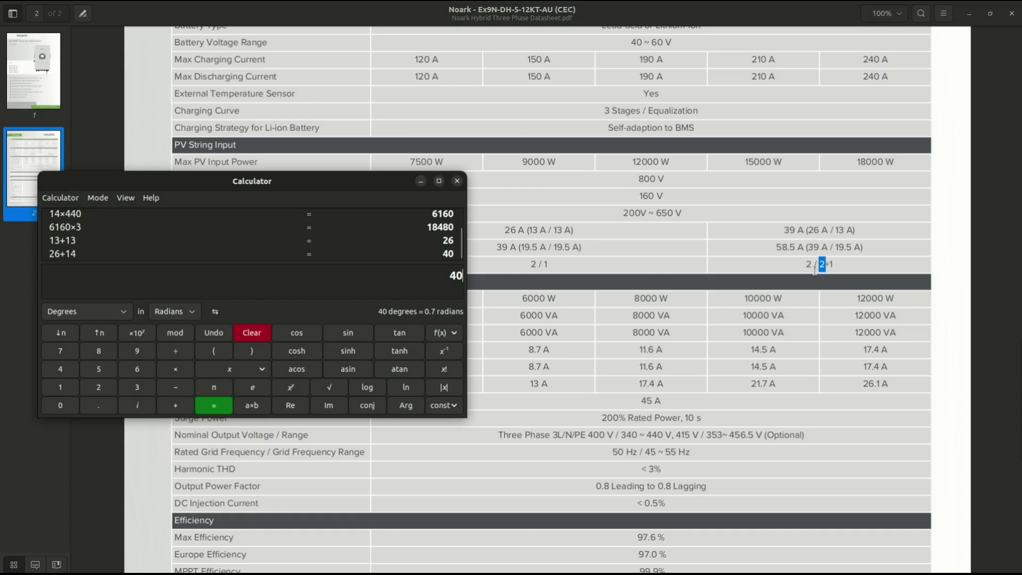
# - Multiply the panel total by 440, highlight the result and the 12KT model's Max PV Input Power, and close the Calculator
pyautogui.click(175, 369)
pyautogui.click(62, 373)
pyautogui.click(61, 373)
pyautogui.click(60, 405)
pyautogui.click(213, 405)
pyautogui.moveTo(430, 277); pyautogui.dragTo(461, 276)
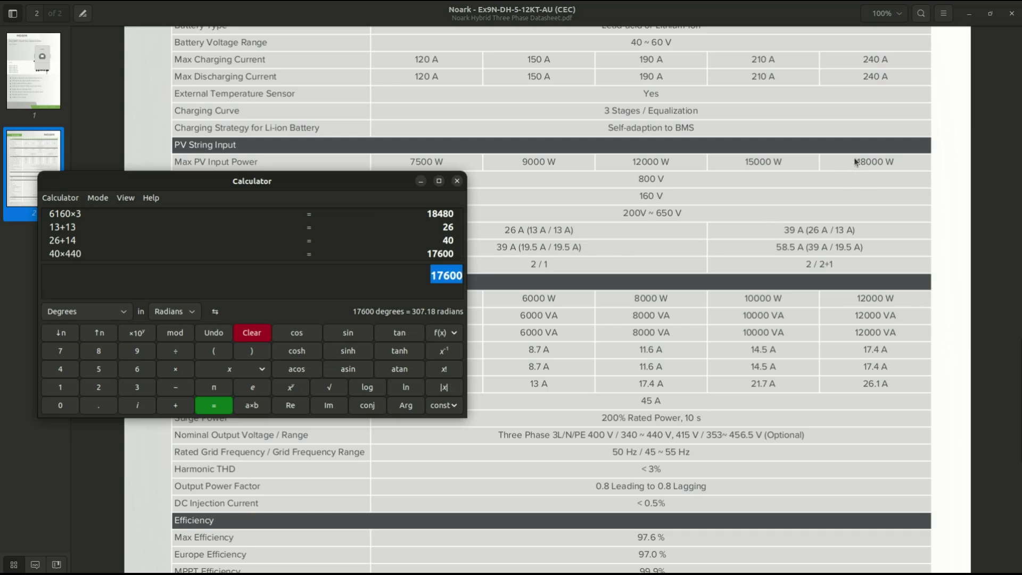
pyautogui.moveTo(859, 163); pyautogui.dragTo(894, 163)
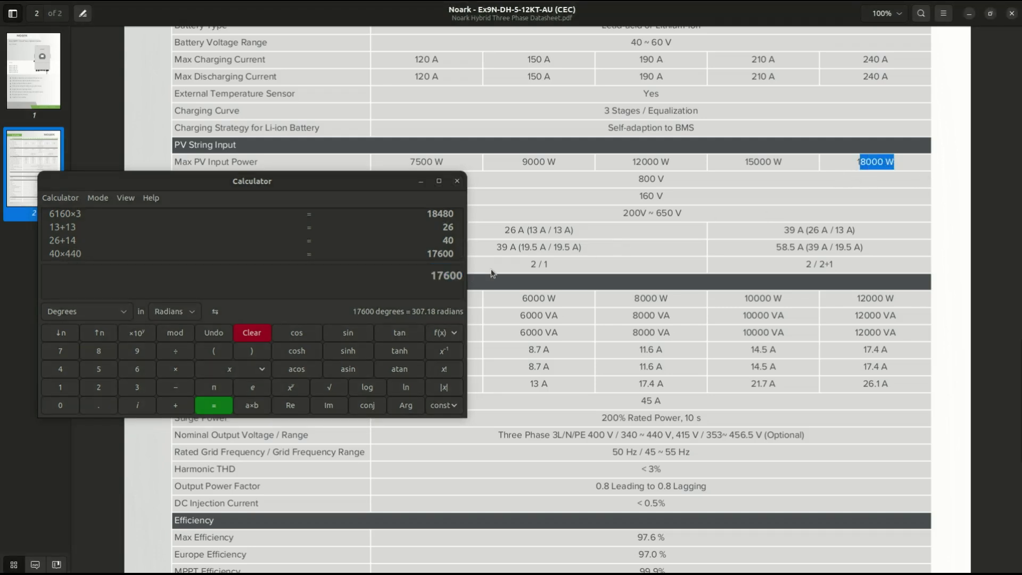
pyautogui.click(458, 181)
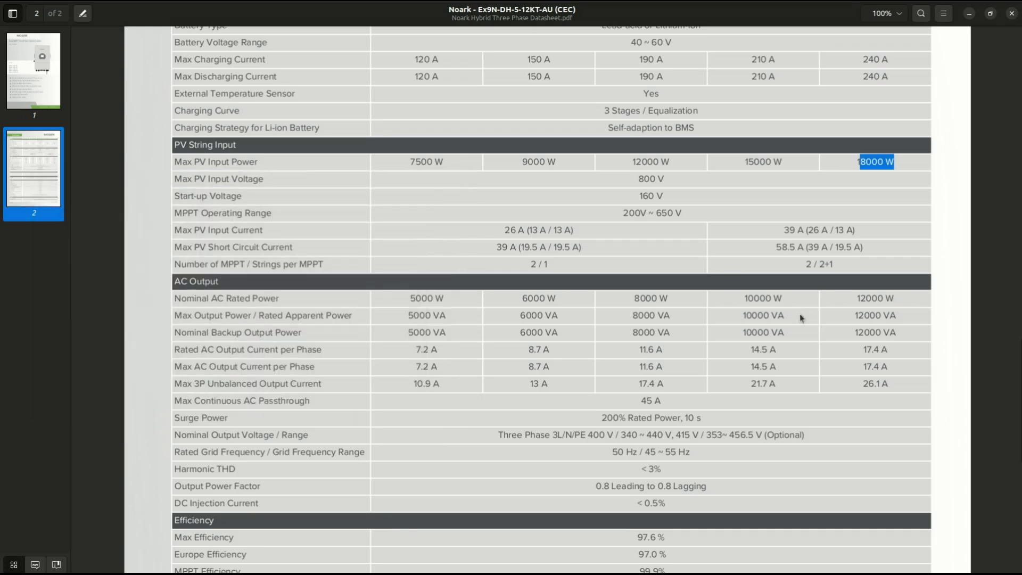
# - Highlight the second 13 A in the 5KT to 8KT models' Max PV Input Current, and the 12KT model's 18000 W Max PV Input Power
pyautogui.click(770, 239)
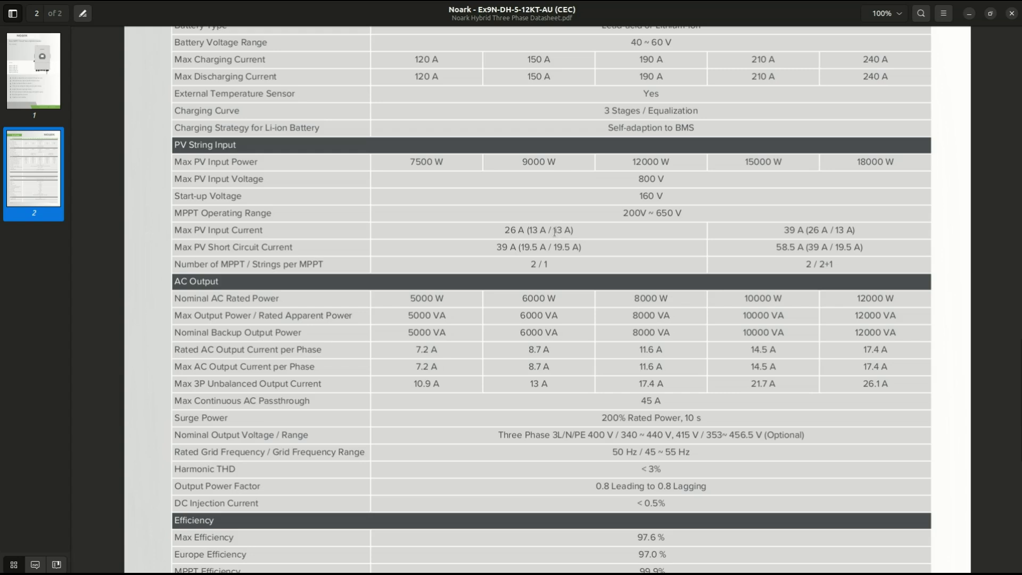
pyautogui.moveTo(555, 228); pyautogui.dragTo(560, 228)
pyautogui.click(556, 229)
pyautogui.moveTo(556, 230); pyautogui.dragTo(566, 230)
pyautogui.click(556, 230)
pyautogui.doubleClick(554, 230)
pyautogui.click(559, 231)
pyautogui.doubleClick(556, 230)
pyautogui.click(560, 231)
pyautogui.click(854, 164)
pyautogui.moveTo(858, 161); pyautogui.dragTo(895, 161)
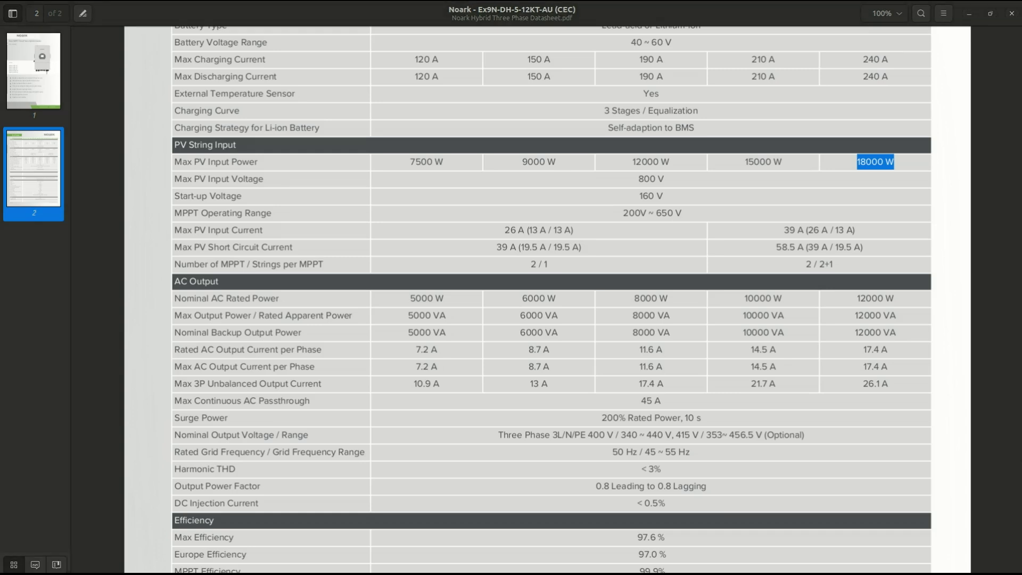
# - Switch to the Single Phase Datasheet, highlight the 5KS model's 19.5 A Max PV Short Circuit Current and open the Calculator
pyautogui.hotkey('alt', 'Tab')
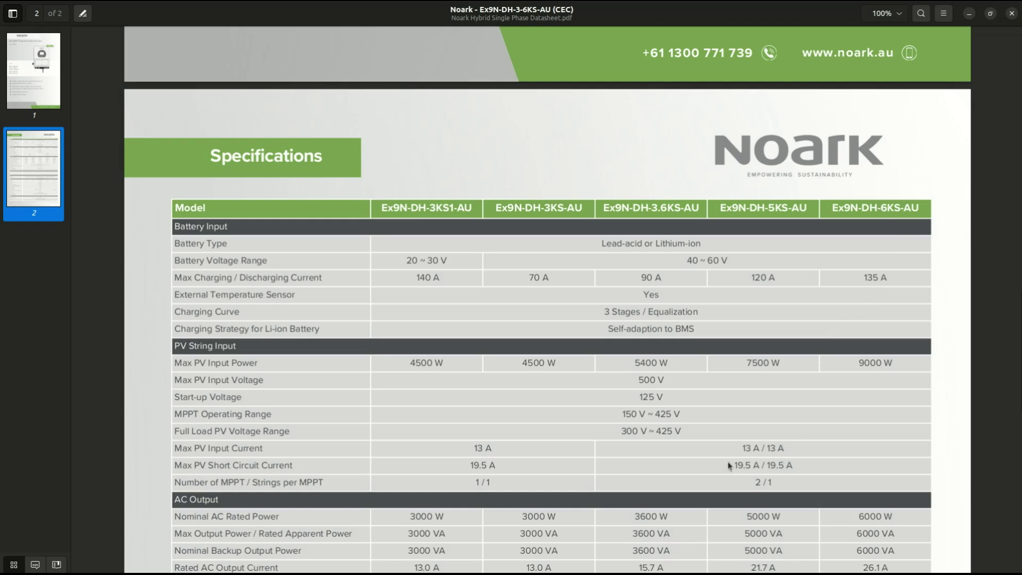
pyautogui.moveTo(734, 464); pyautogui.dragTo(769, 465)
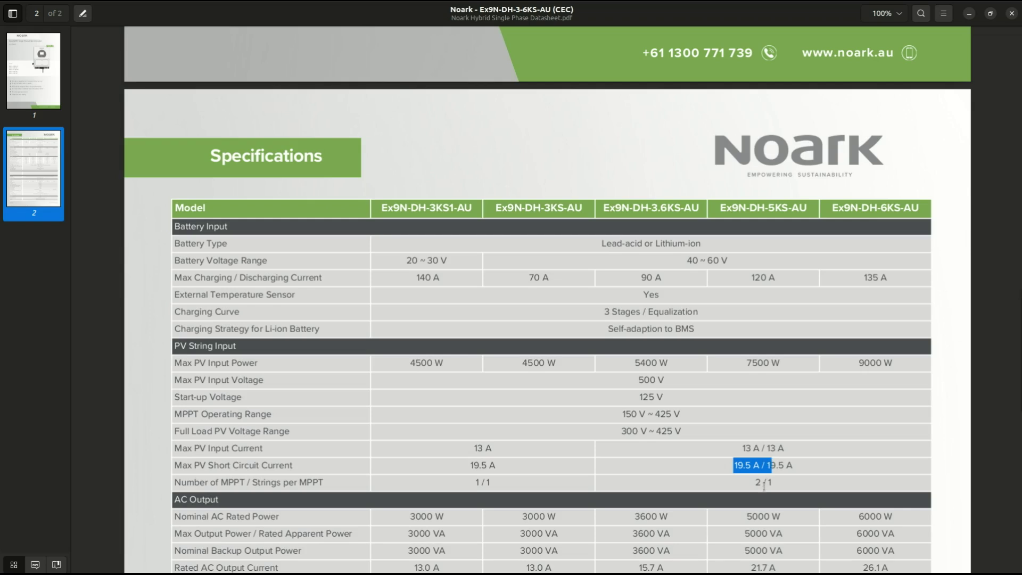
pyautogui.press('XF86Calculator')
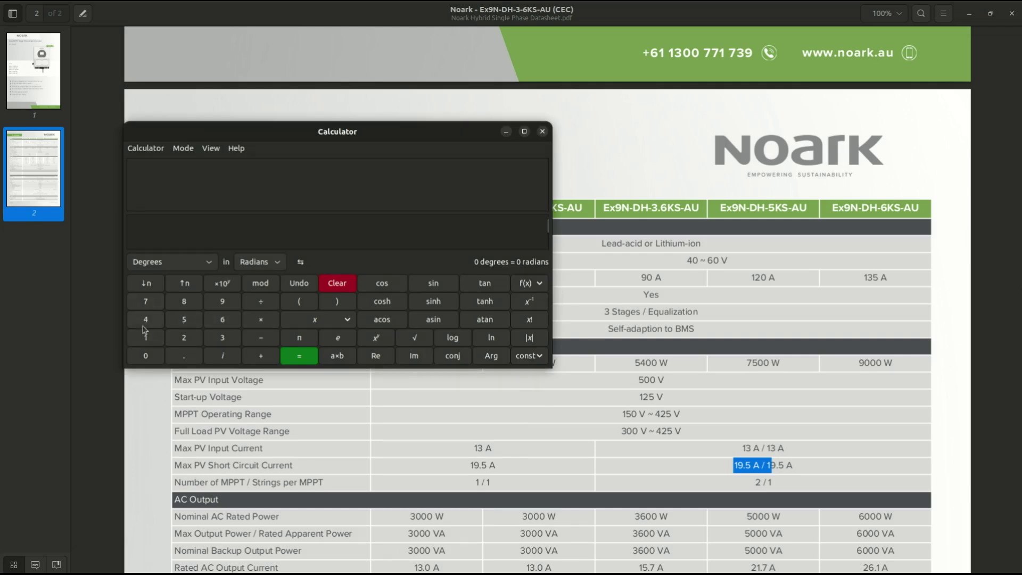
# - Calculate 19.5÷1.25 and close the Calculator
pyautogui.click(145, 336)
pyautogui.click(212, 303)
pyautogui.click(175, 353)
pyautogui.click(176, 325)
pyautogui.press('/')
pyautogui.click(146, 337)
pyautogui.click(184, 355)
pyautogui.click(184, 337)
pyautogui.click(184, 319)
pyautogui.press('Return')
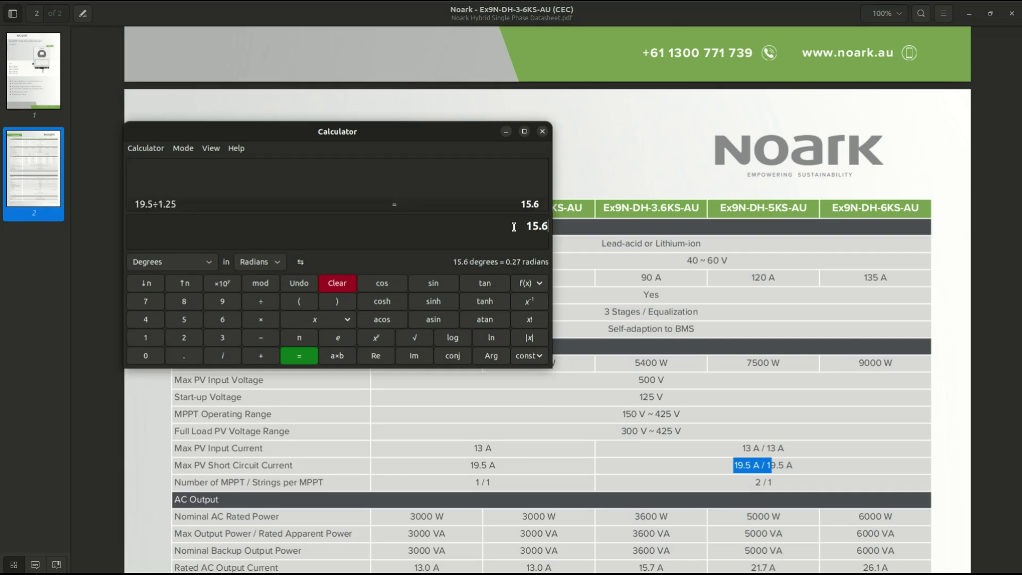
pyautogui.click(542, 131)
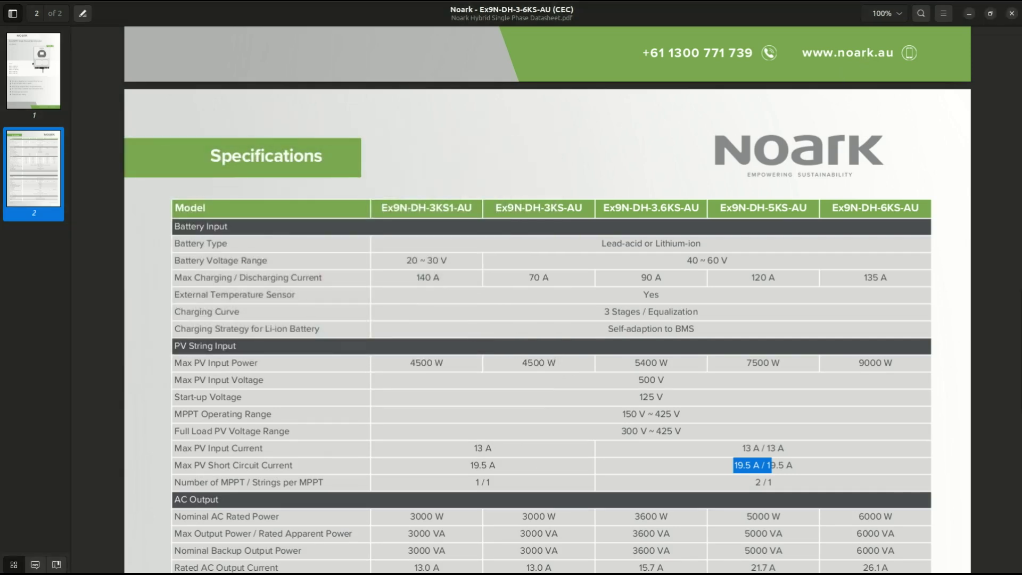
# - Highlight the LR5-54HTH-440M's STC short circuit current in the Longi datasheet, and return to the Noark Three Phase Datasheet
pyautogui.hotkey('alt', 'Tab')
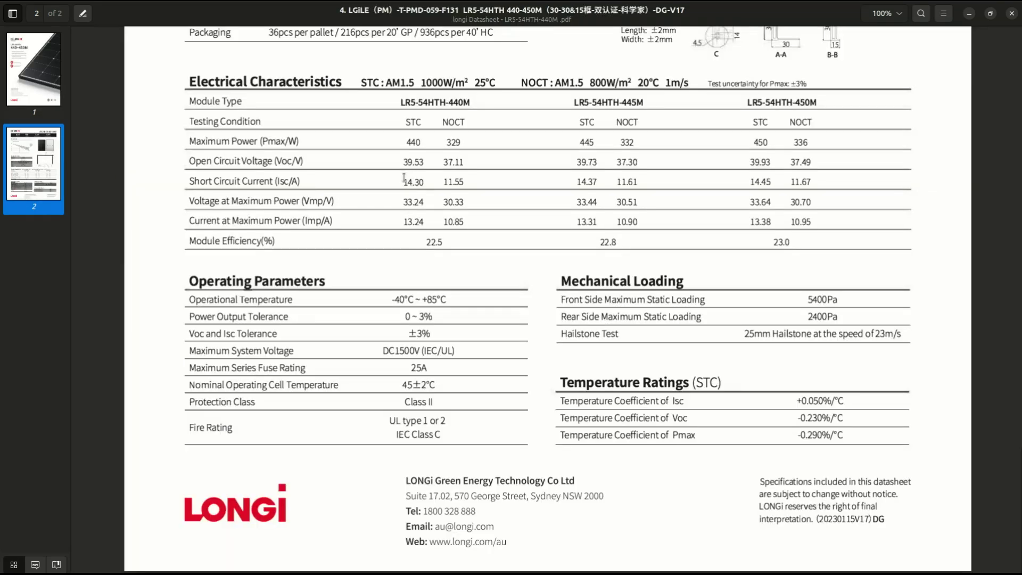
pyautogui.moveTo(403, 177); pyautogui.dragTo(424, 182)
pyautogui.hotkey('alt', 'Tab')
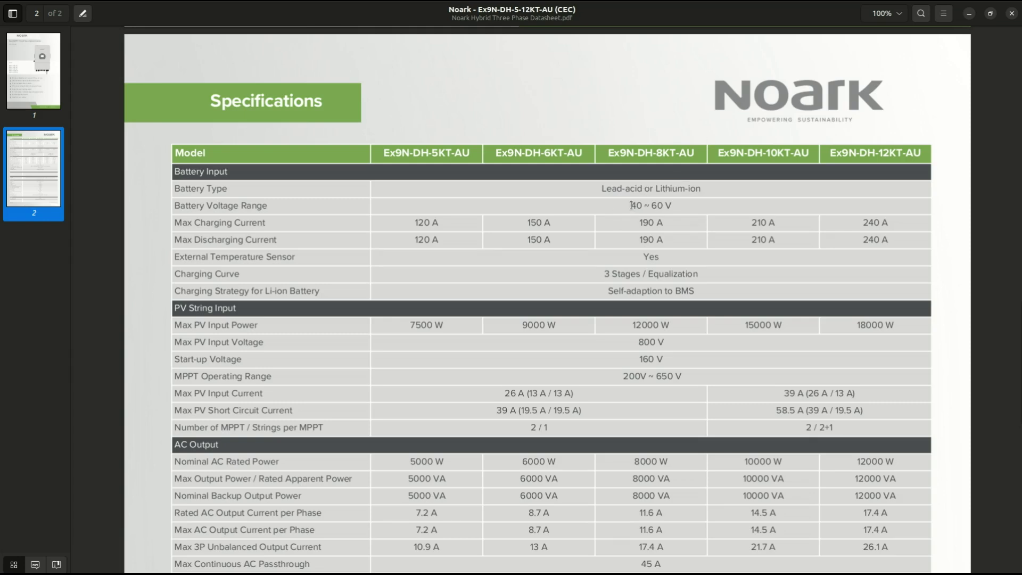
# - Highlight the 40 ~ 60 V battery voltage range in both Noark datasheets and the 6KS model's 135 A Max Charging / Discharging Current
pyautogui.moveTo(632, 205); pyautogui.dragTo(678, 210)
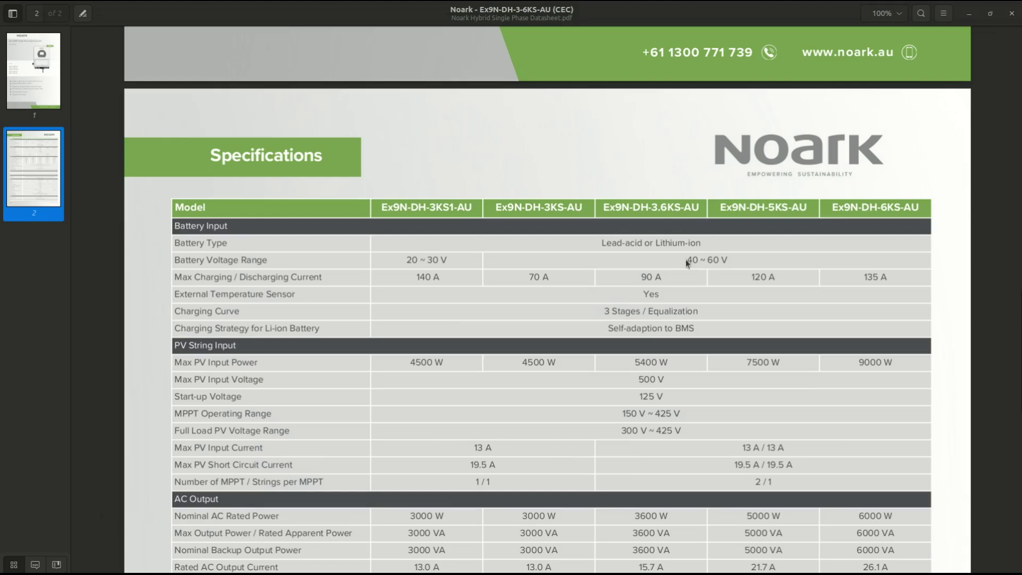
pyautogui.moveTo(686, 260); pyautogui.dragTo(728, 261)
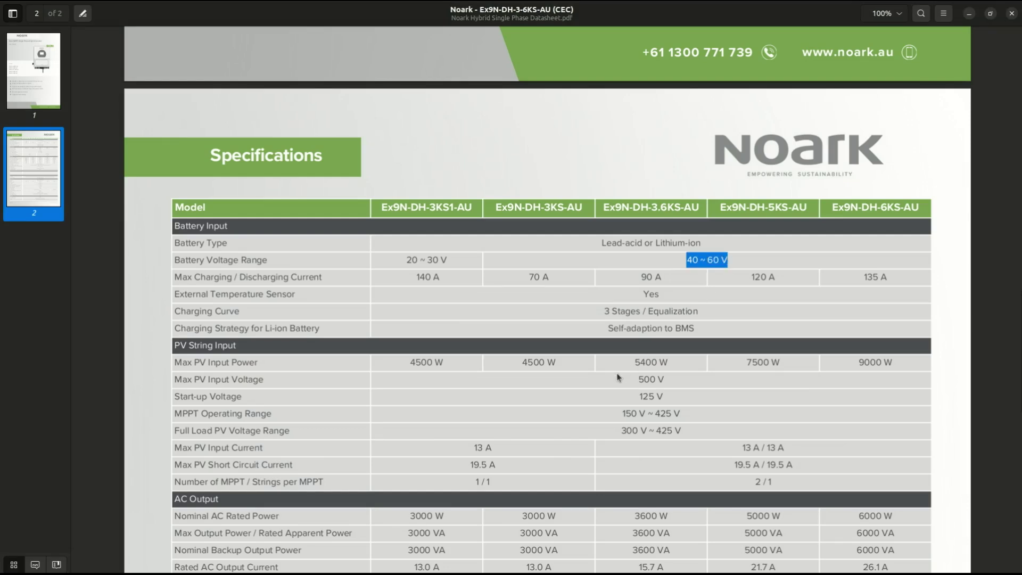
pyautogui.moveTo(864, 277); pyautogui.dragTo(880, 276)
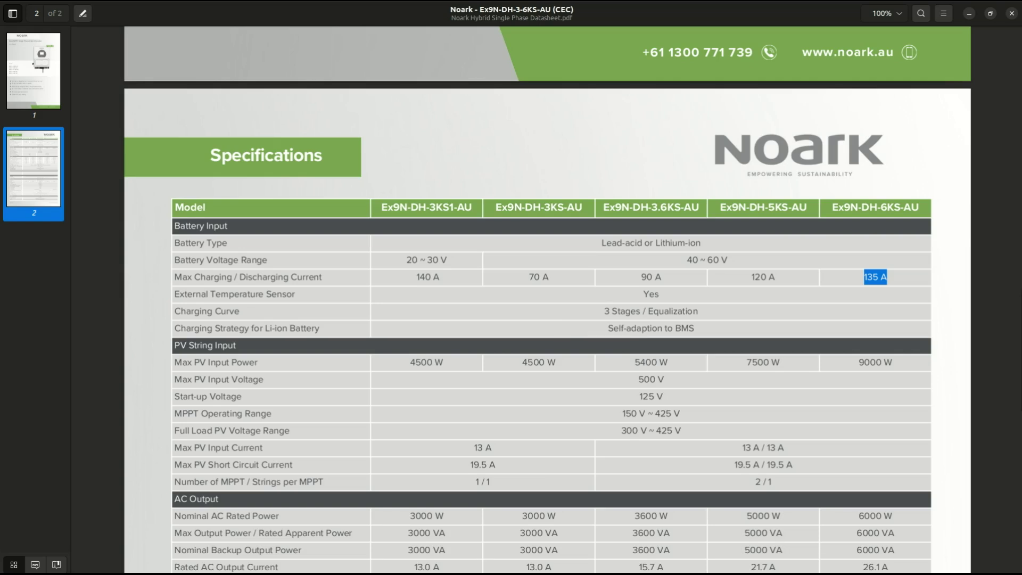
# - In the Firefox browser, highlight the PowerPlus Energy 12x Battery Cabinet's price and IP21 rating, and switch to AliExpress's DaierTek 275A Bus Bar listing
pyautogui.hotkey('alt', 'Tab')
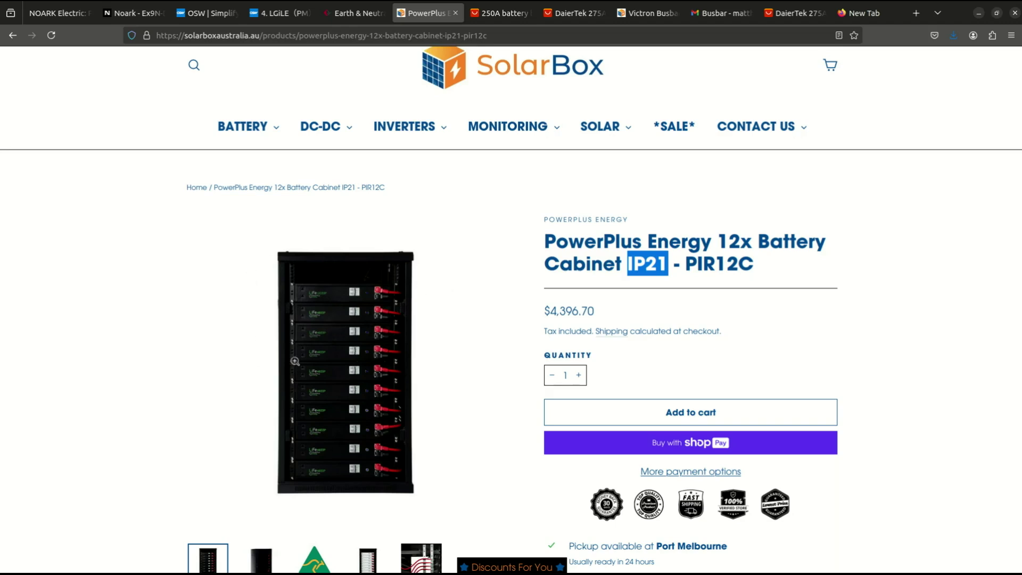
pyautogui.doubleClick(547, 311)
pyautogui.moveTo(562, 306); pyautogui.dragTo(618, 312)
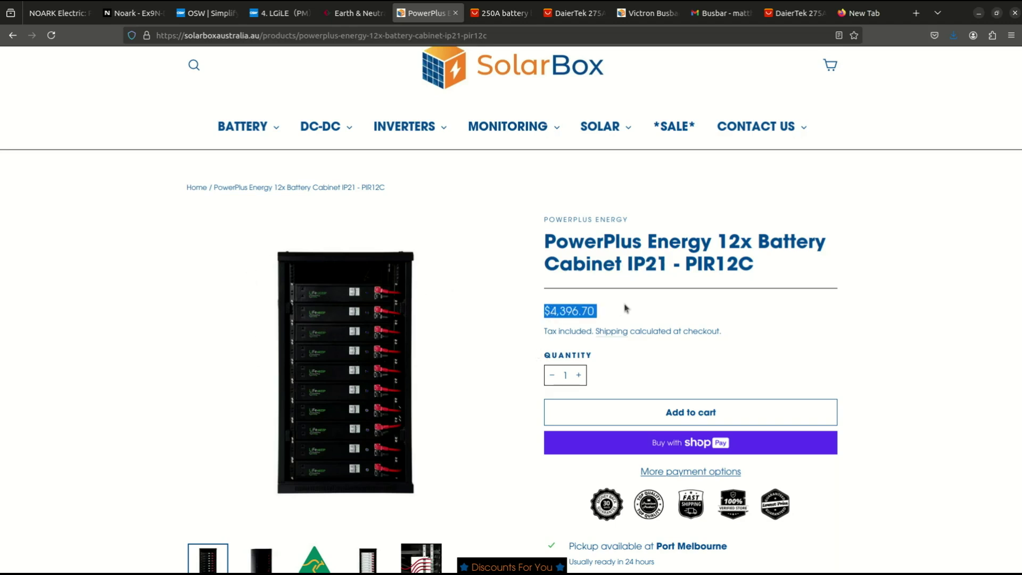
pyautogui.click(544, 311)
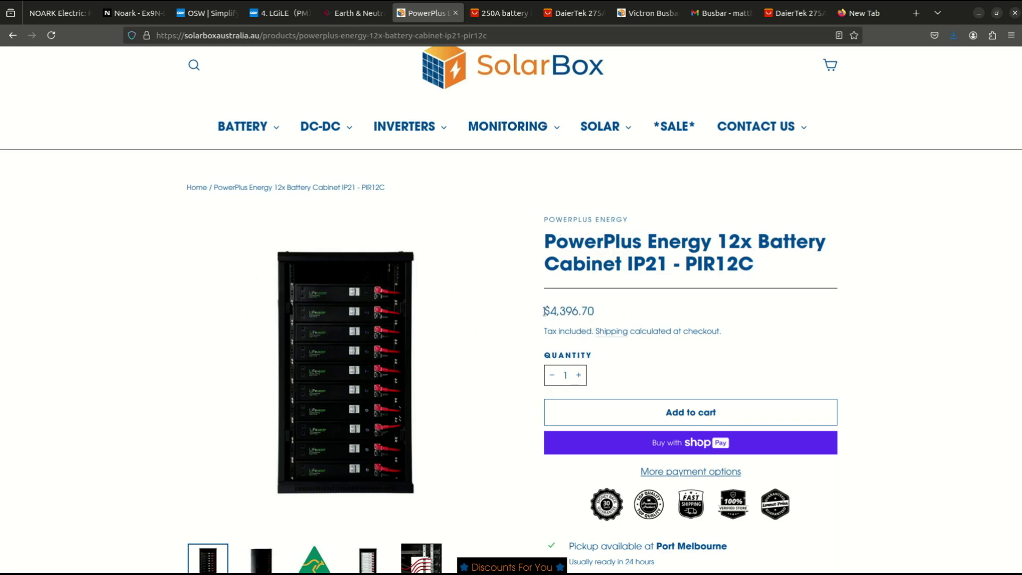
pyautogui.moveTo(544, 310); pyautogui.dragTo(604, 317)
pyautogui.click(552, 314)
pyautogui.moveTo(628, 263); pyautogui.dragTo(666, 263)
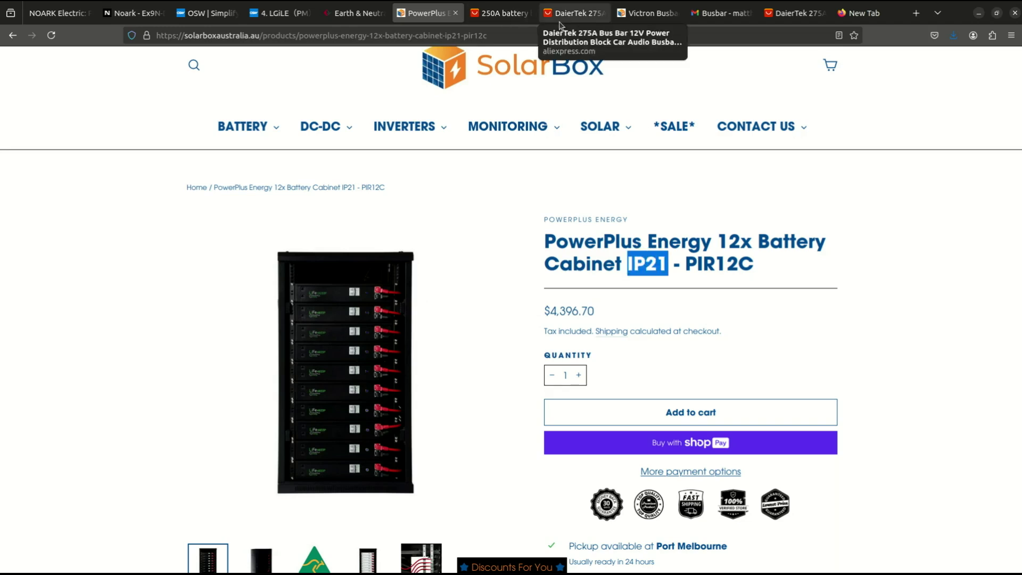
pyautogui.click(799, 14)
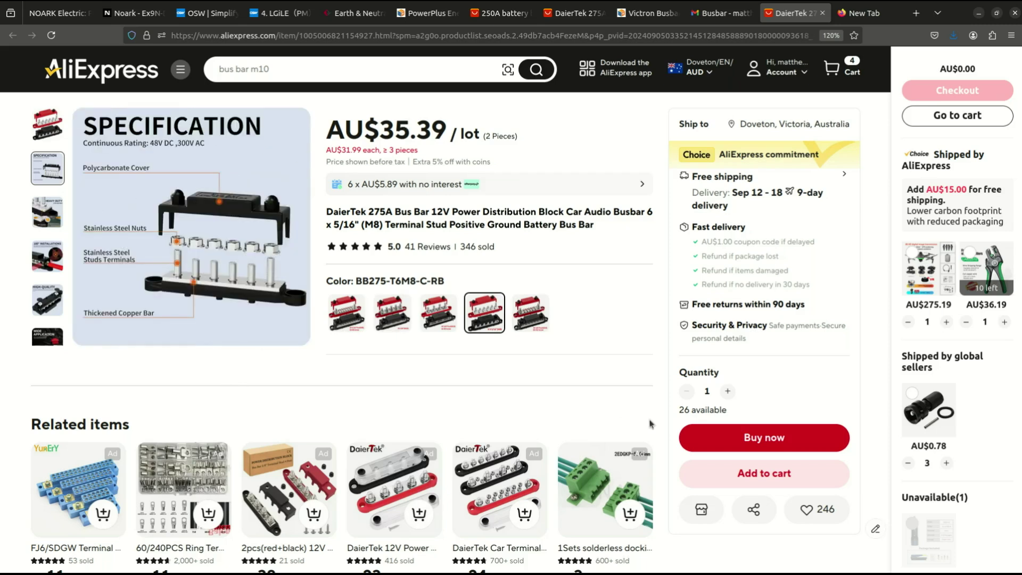
# - Switch to the solar estimate in LibreOffice Calc and select the empty $/Unit cells U17:V30 on the Cost sheet
pyautogui.hotkey('alt', 'Tab')
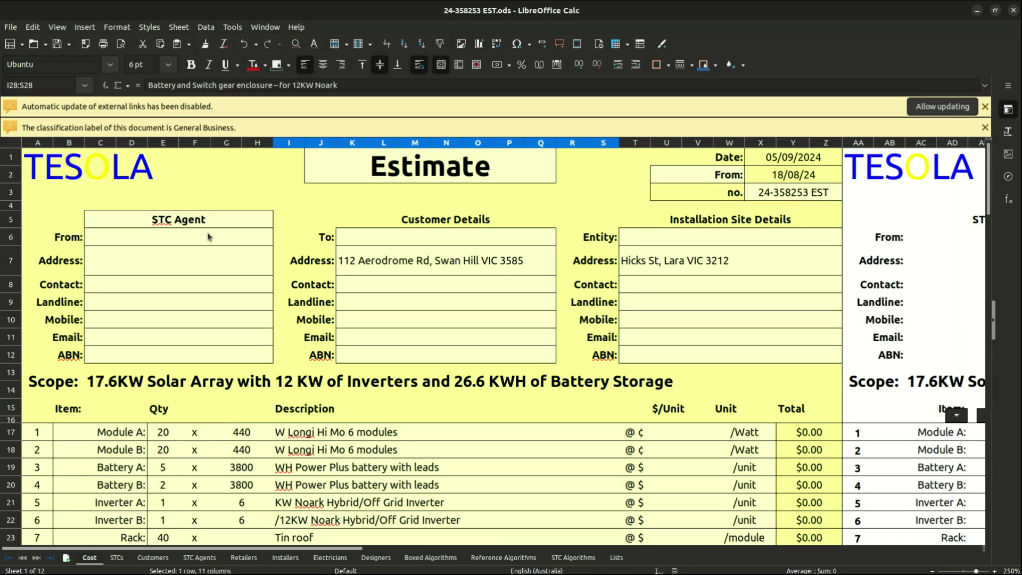
pyautogui.scroll(-2, 207, 232)
pyautogui.scroll(-2, 207, 237)
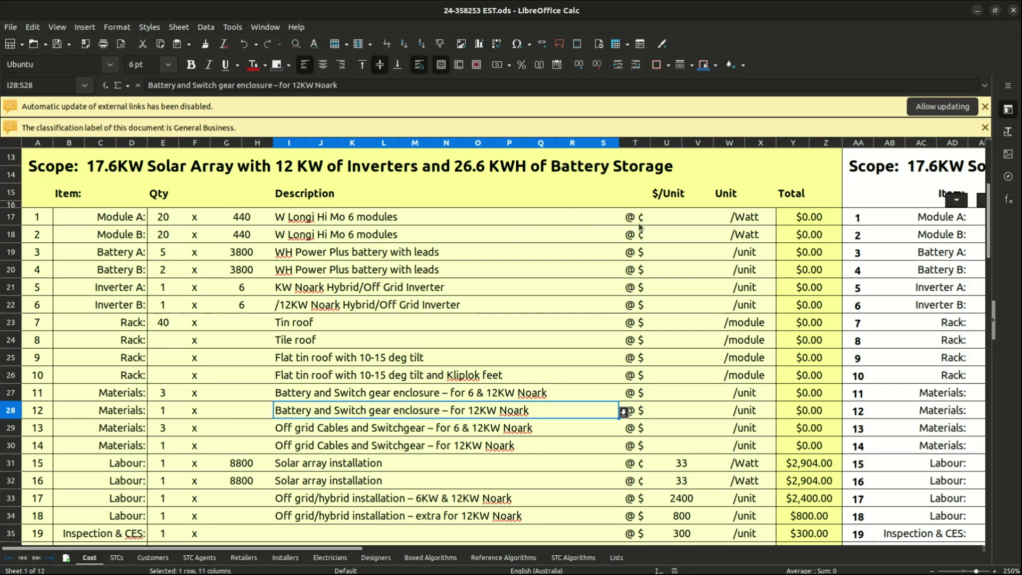
pyautogui.moveTo(686, 220); pyautogui.dragTo(687, 447)
pyautogui.scroll(-2, 300, 322)
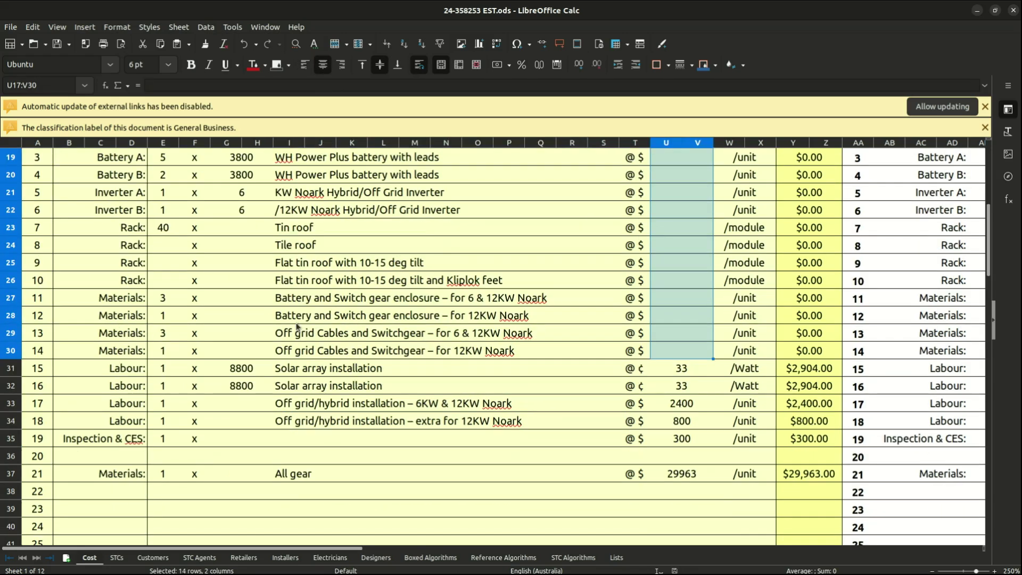
# - On the Cost sheet, select the All gear row's $/Unit value and its description
pyautogui.click(485, 333)
pyautogui.click(682, 474)
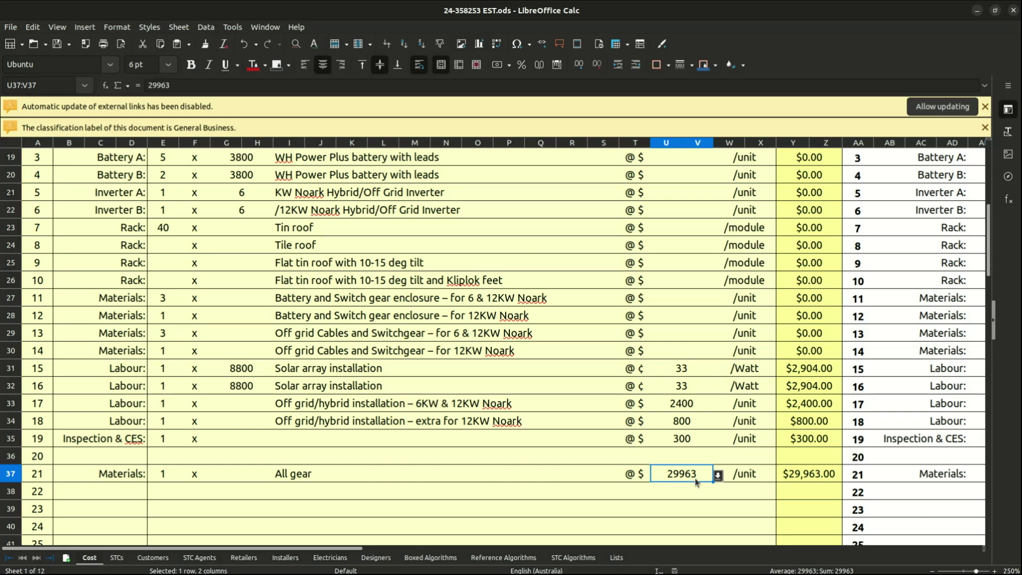
pyautogui.click(313, 474)
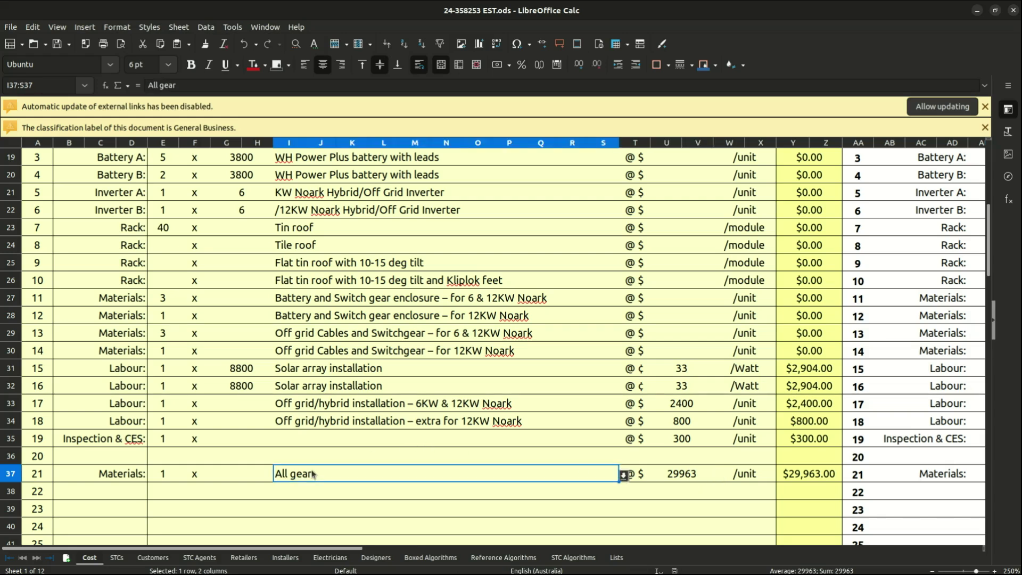
# - Select the $/Unit rates of the two Solar array installation labour rows, U31:V31 and U32:V32, in turn
pyautogui.click(685, 373)
pyautogui.click(686, 386)
pyautogui.press('Up')
pyautogui.click(684, 388)
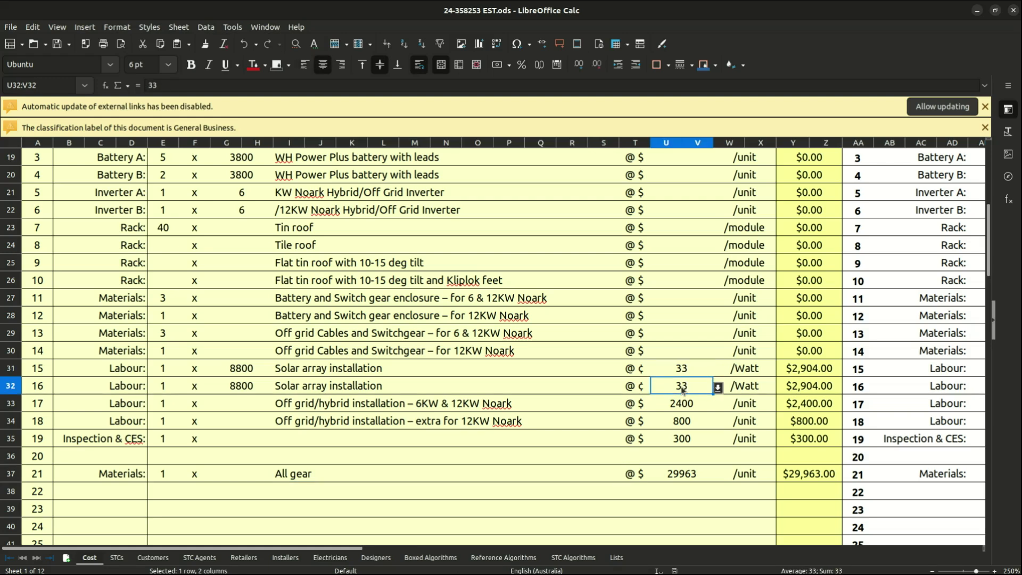
pyautogui.click(687, 372)
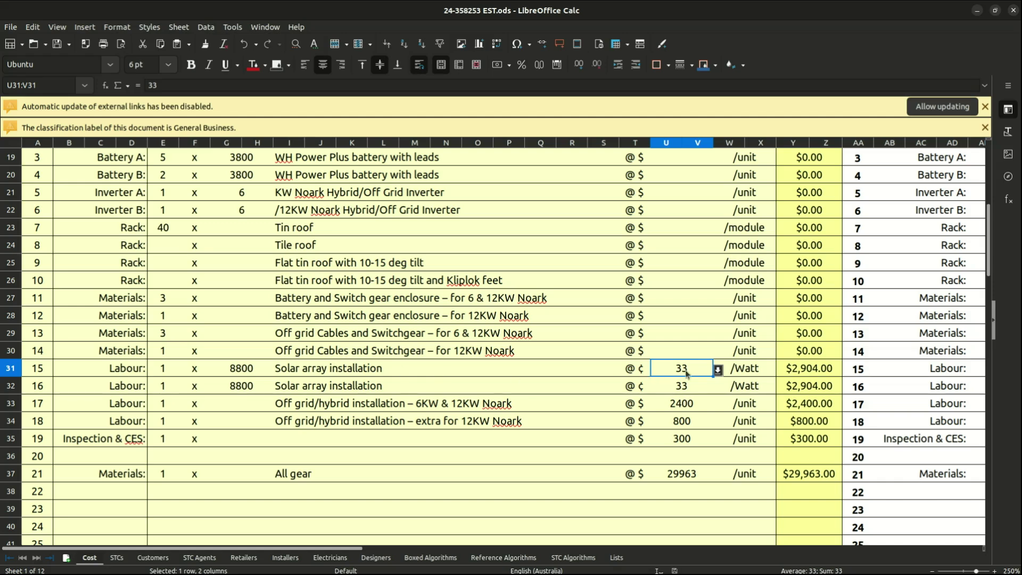
pyautogui.click(667, 391)
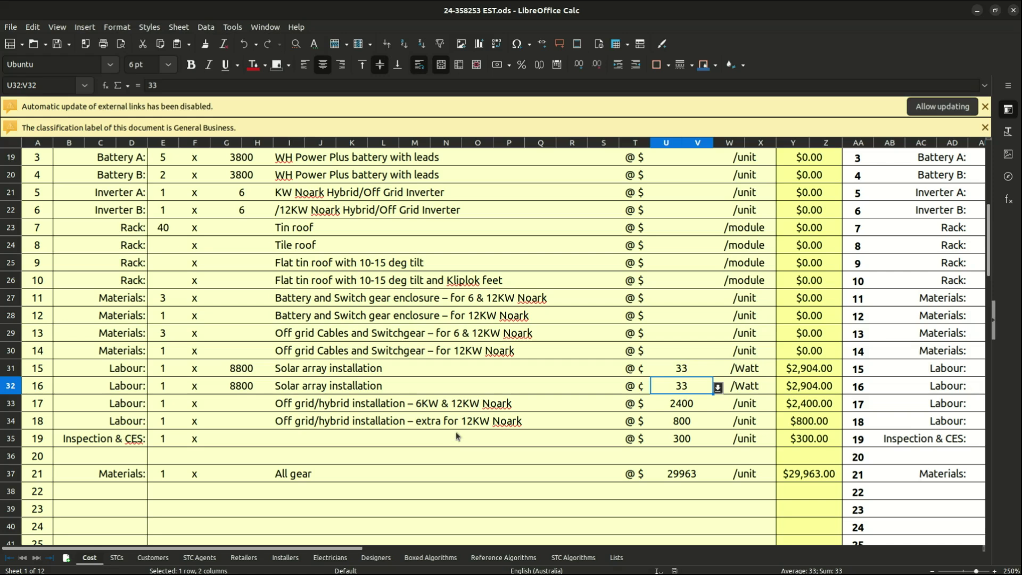
# - Select the $/Unit prices and quantities of the two Off grid/hybrid installation labour rows, 33 and 34
pyautogui.click(668, 408)
pyautogui.click(669, 424)
pyautogui.click(672, 411)
pyautogui.click(668, 424)
pyautogui.click(670, 410)
pyautogui.click(161, 404)
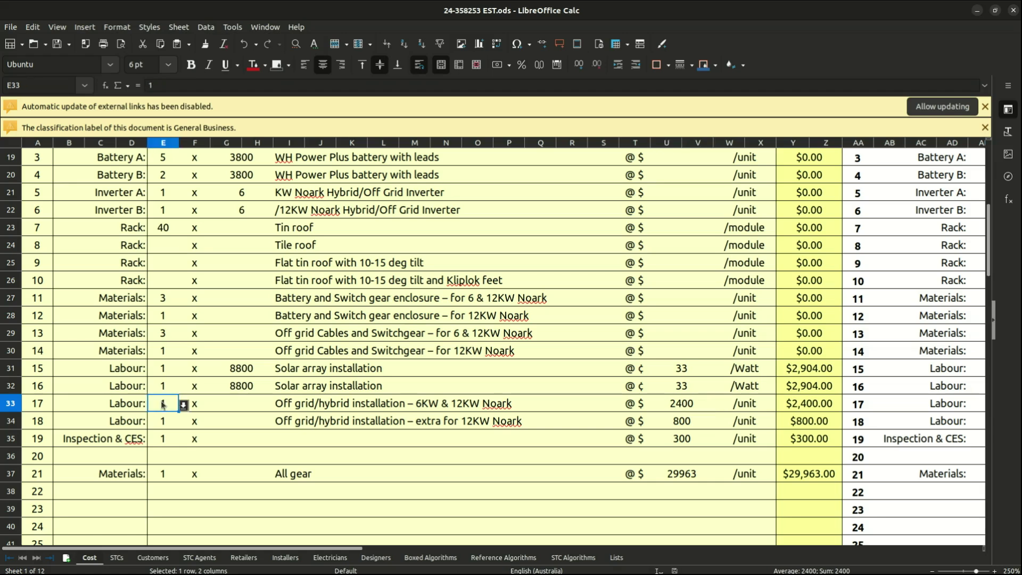
pyautogui.click(163, 420)
# - Compare the 6KW & 12KW Noark installation description with the extra for 12KW Noark, and select the extra's $/Unit price
pyautogui.click(447, 408)
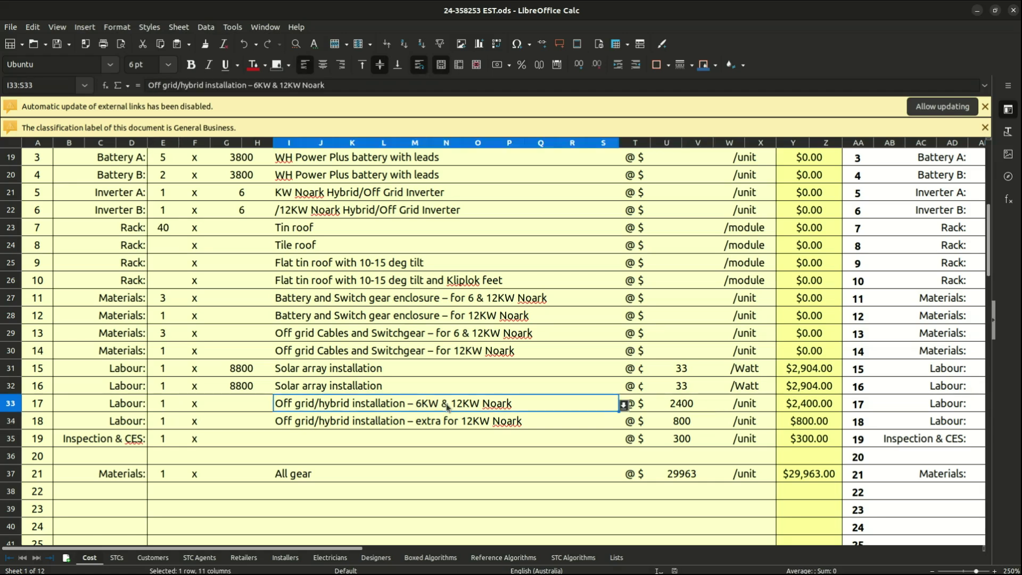
pyautogui.click(448, 425)
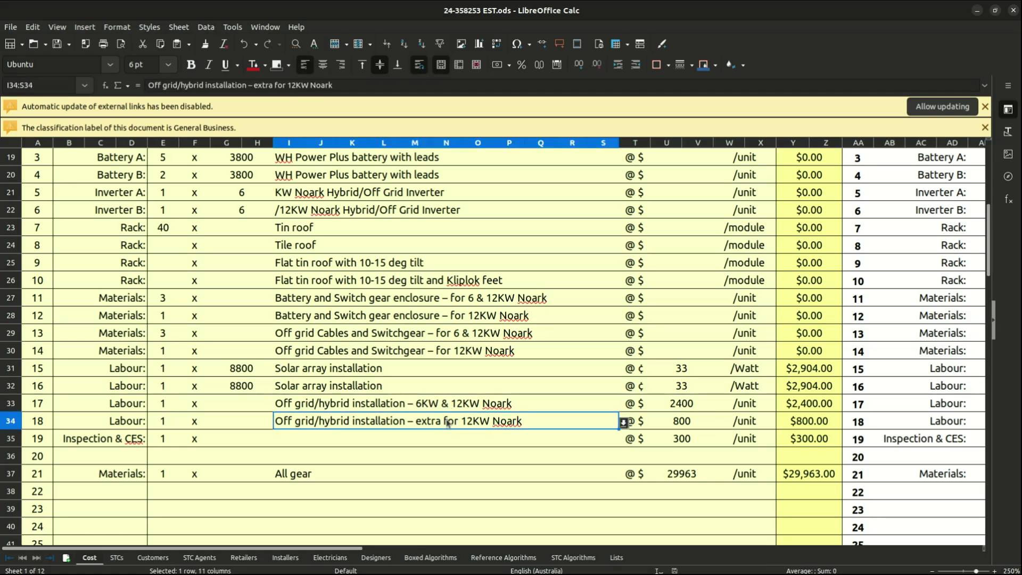
pyautogui.click(475, 410)
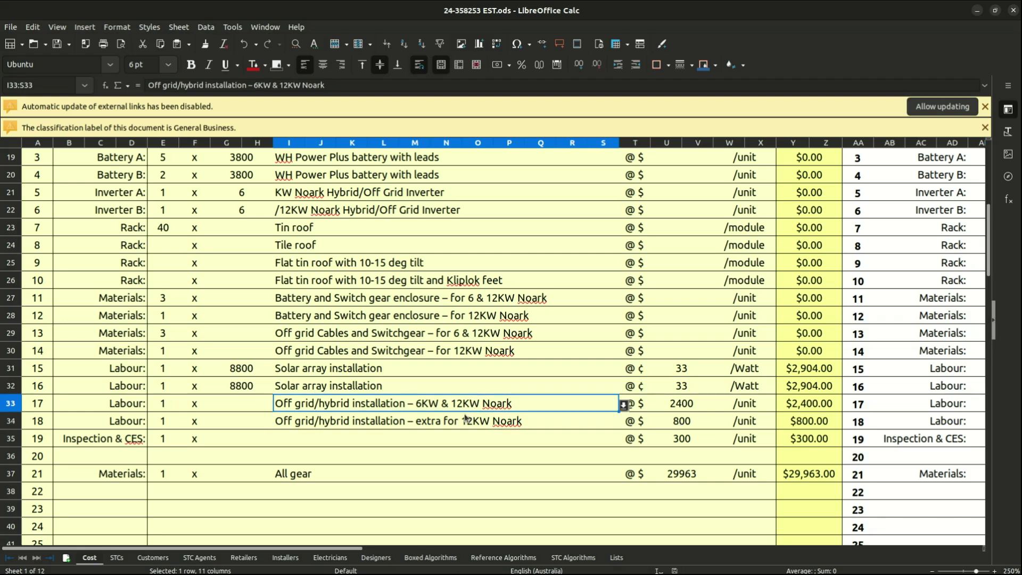
pyautogui.click(466, 422)
pyautogui.click(675, 424)
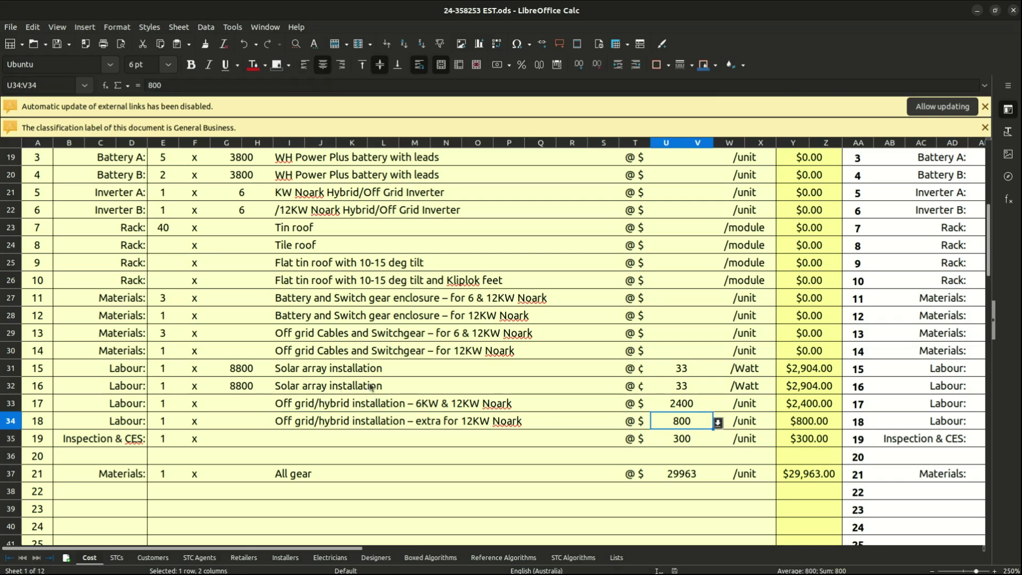
# - Select the first Solar array installation description in row 31 and the per-Watt rates of both array rows
pyautogui.click(334, 373)
pyautogui.click(672, 370)
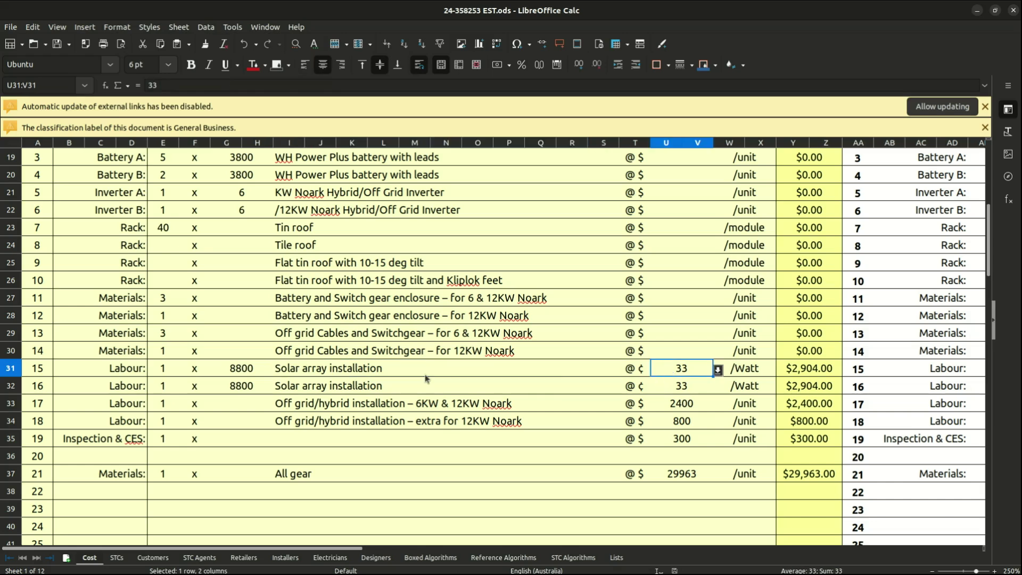
pyautogui.click(683, 388)
# - Select the quantities of Module A, Module B, Battery A and Battery B in cells E17 to E20
pyautogui.scroll(4, 300, 360)
pyautogui.click(162, 341)
pyautogui.click(163, 354)
pyautogui.click(163, 371)
pyautogui.click(162, 388)
pyautogui.click(161, 372)
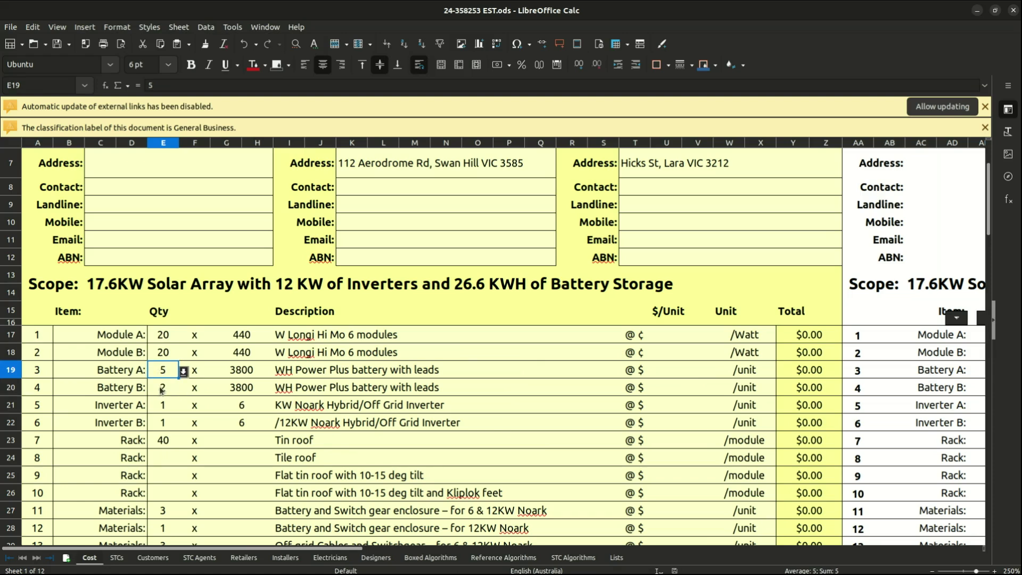
pyautogui.click(162, 389)
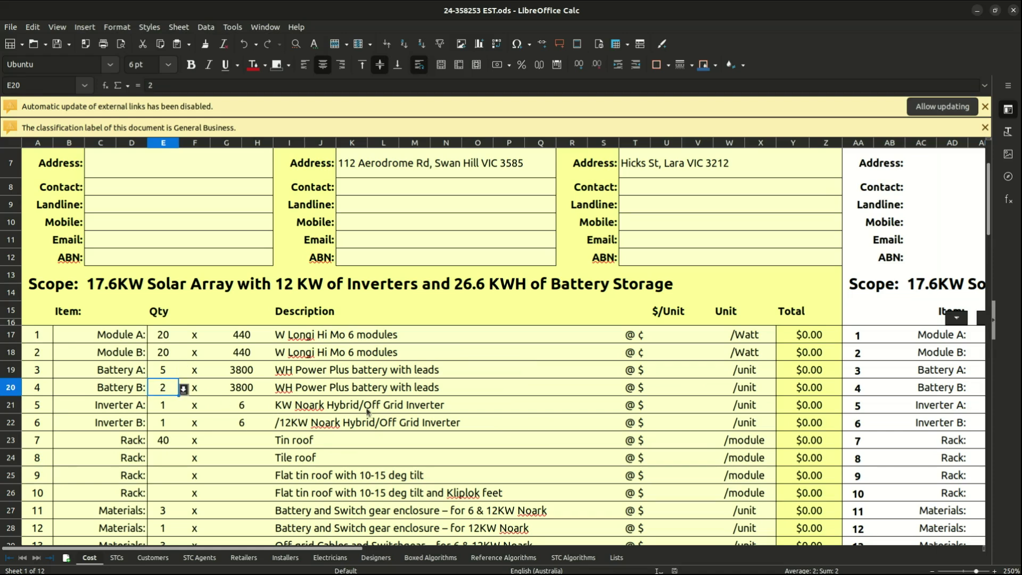
# - Select the Inverter B row's description and its size value in row 22
pyautogui.click(346, 422)
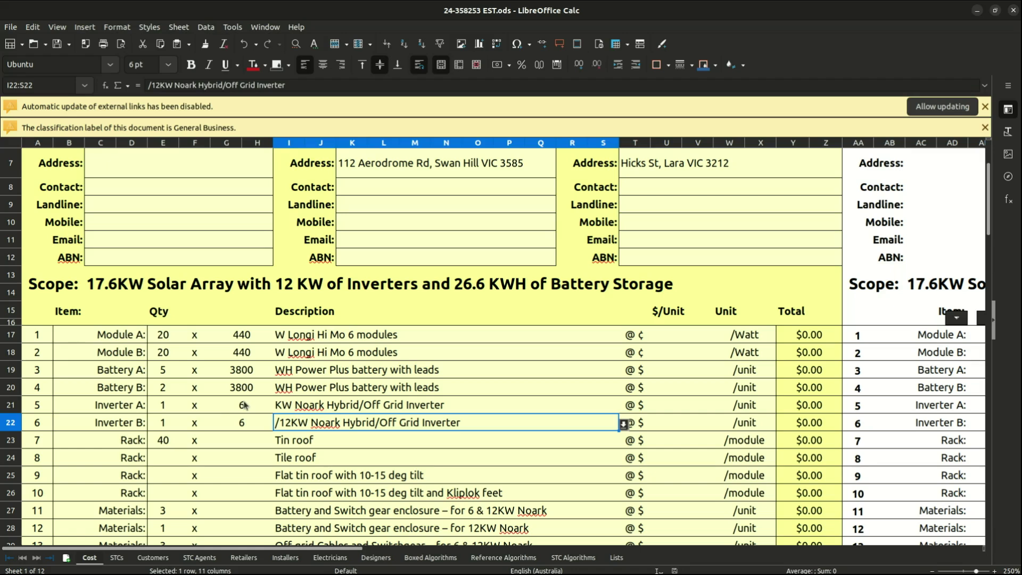
pyautogui.click(245, 422)
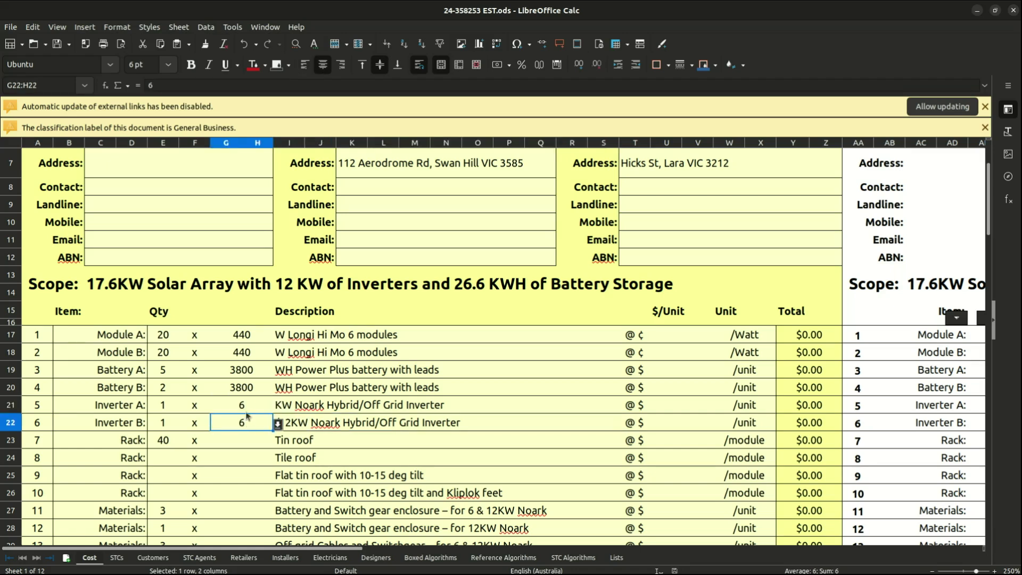
pyautogui.click(302, 426)
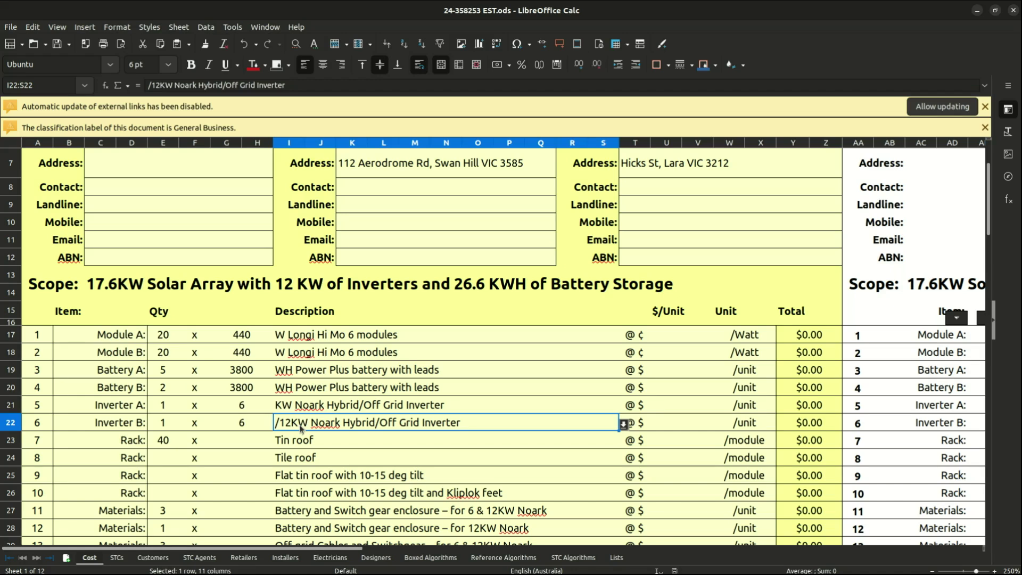
# - Select the estimate's Scope line and the National Rebate's STC Certificates count in N61:O61
pyautogui.click(124, 289)
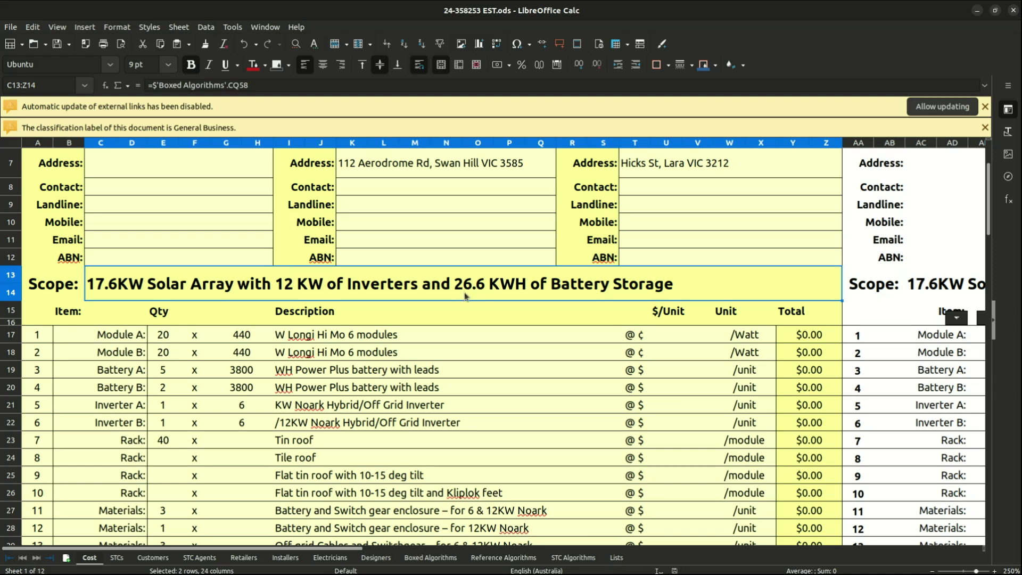
pyautogui.scroll(-12, 464, 297)
pyautogui.click(474, 468)
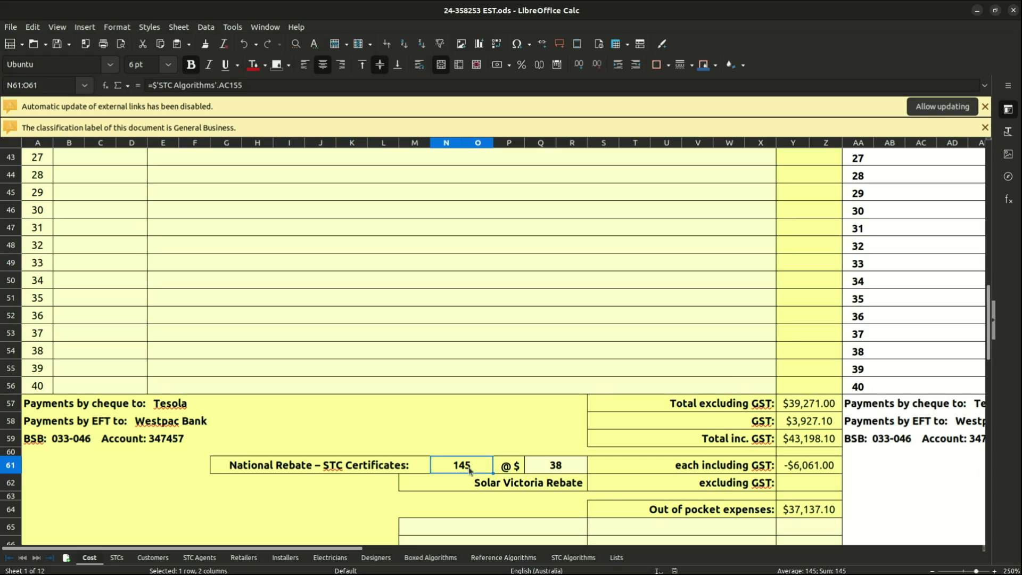
# - Copy the customer's address from Customer Details and paste it into the Installation Site Details address
pyautogui.scroll(14, 577, 354)
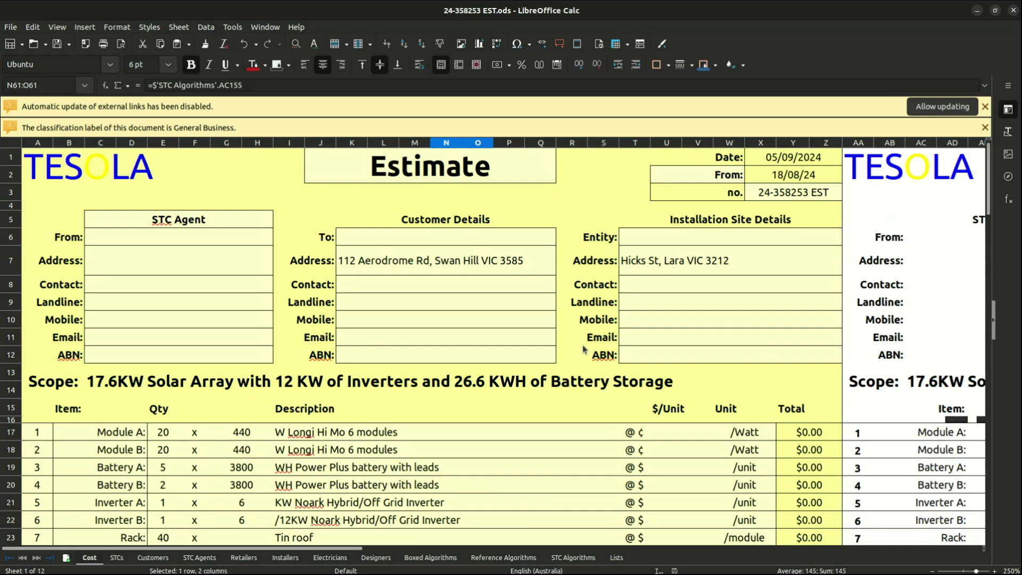
pyautogui.rightClick(517, 272)
pyautogui.click(534, 298)
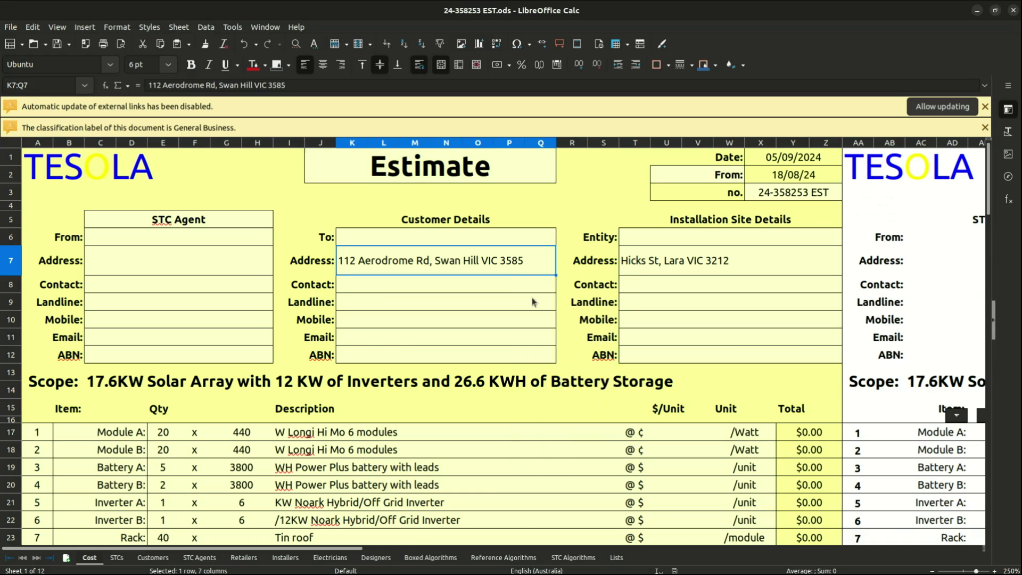
pyautogui.rightClick(640, 262)
pyautogui.click(660, 292)
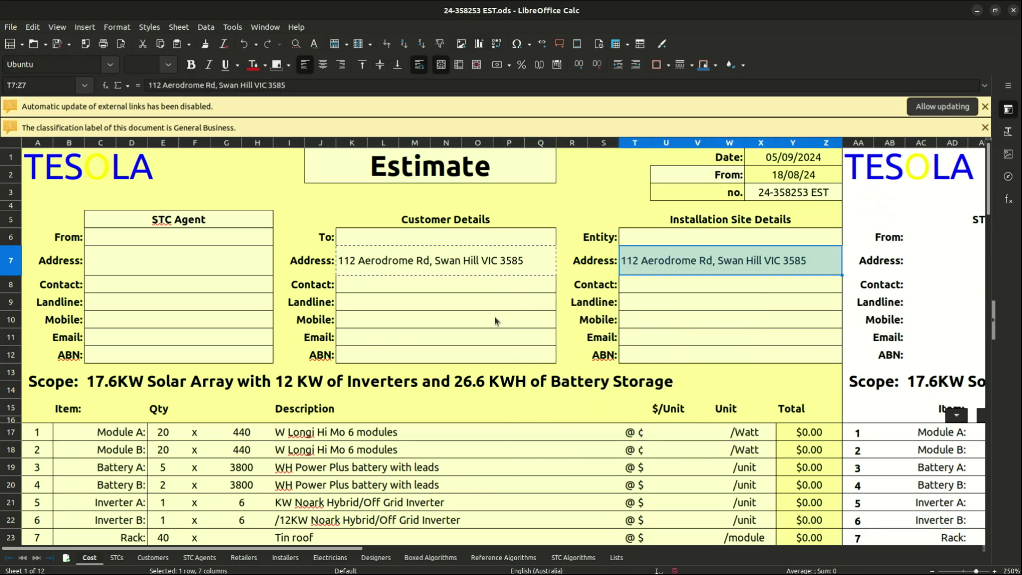
# - Check the STC Certificates count and the Out of pocket expenses for the pasted installation address
pyautogui.scroll(-2, 494, 318)
pyautogui.scroll(-13, 485, 333)
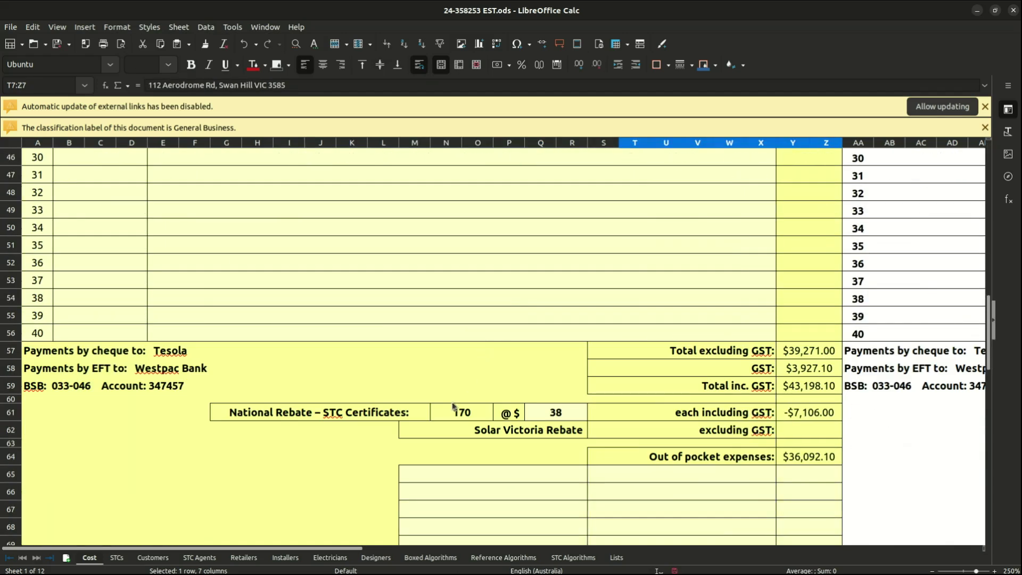
pyautogui.click(457, 412)
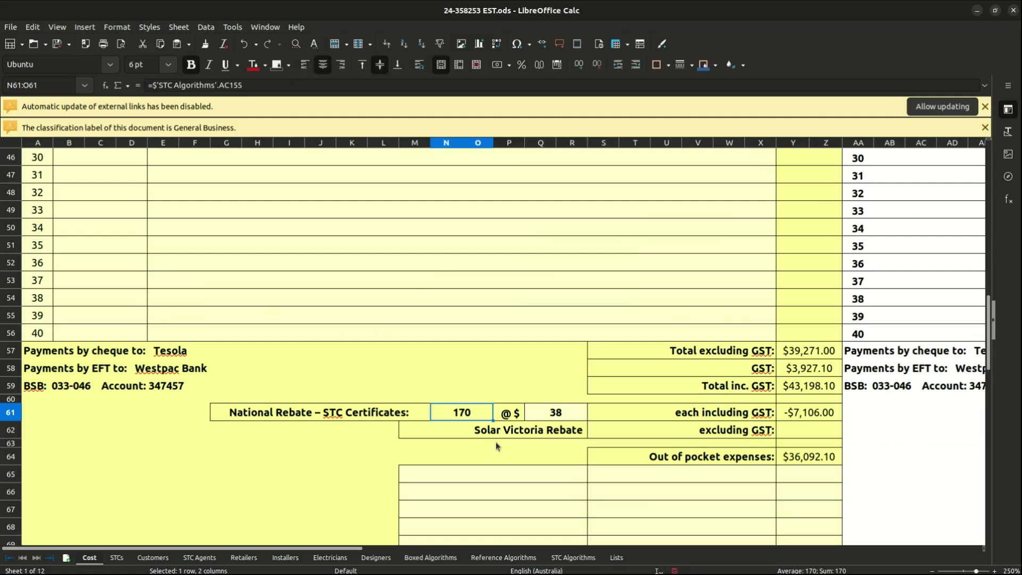
pyautogui.click(831, 459)
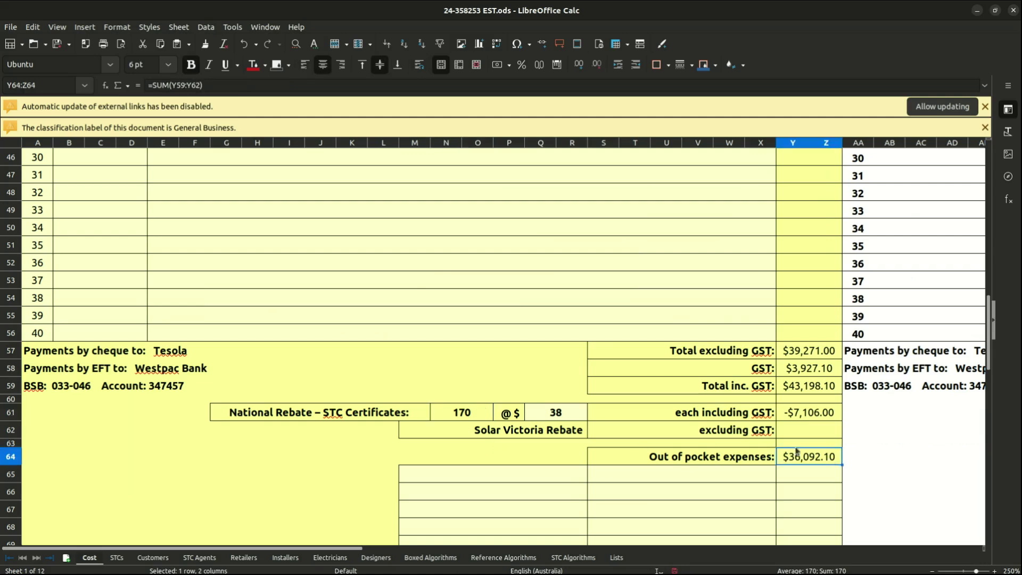
# - Undo the address paste in Installation Site Details
pyautogui.scroll(2, 627, 387)
pyautogui.scroll(13, 627, 387)
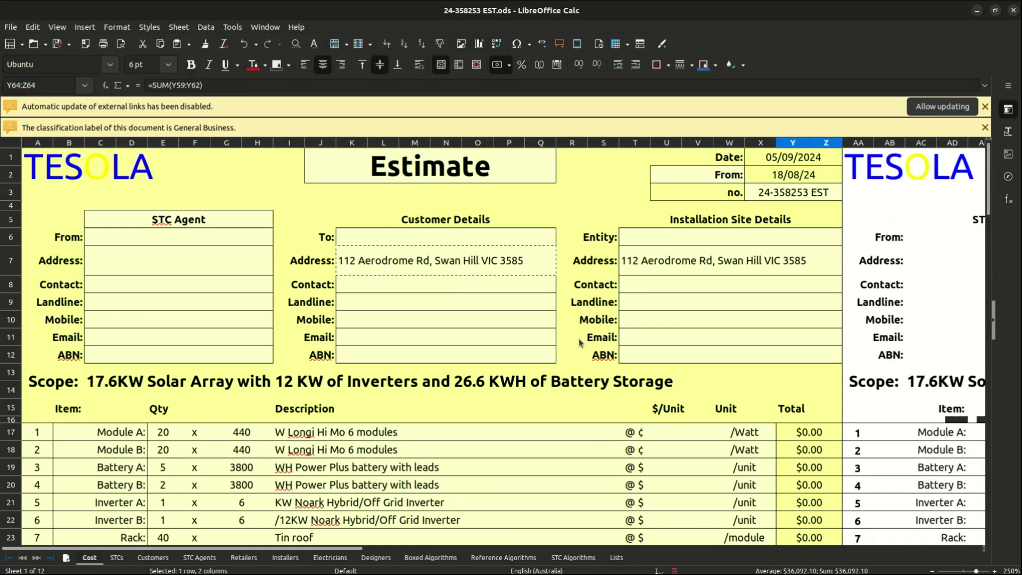
pyautogui.click(243, 44)
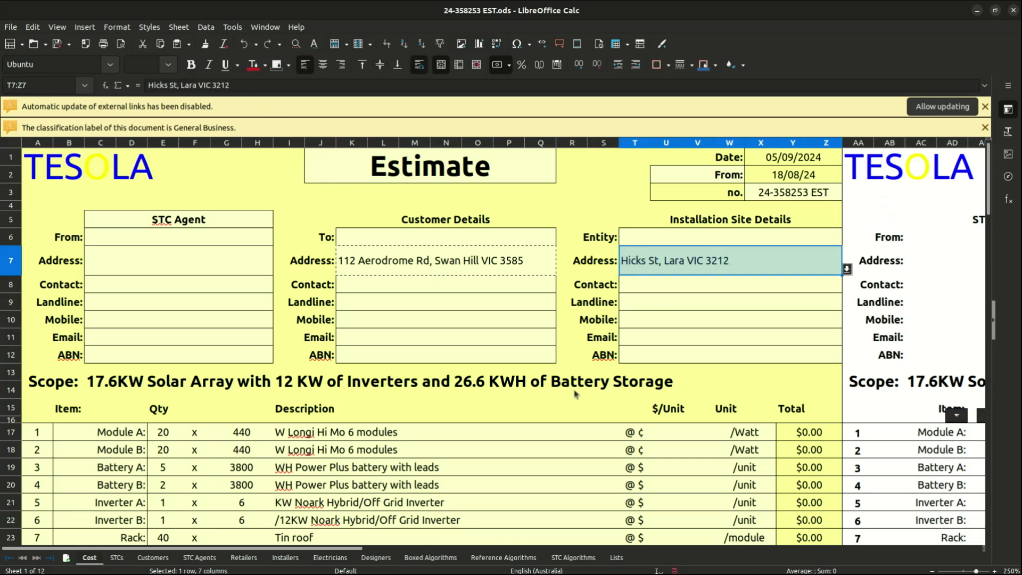
# - Examine the STC rebate, Out of pocket expenses and Balance at the end of the estimate
pyautogui.scroll(-14, 486, 375)
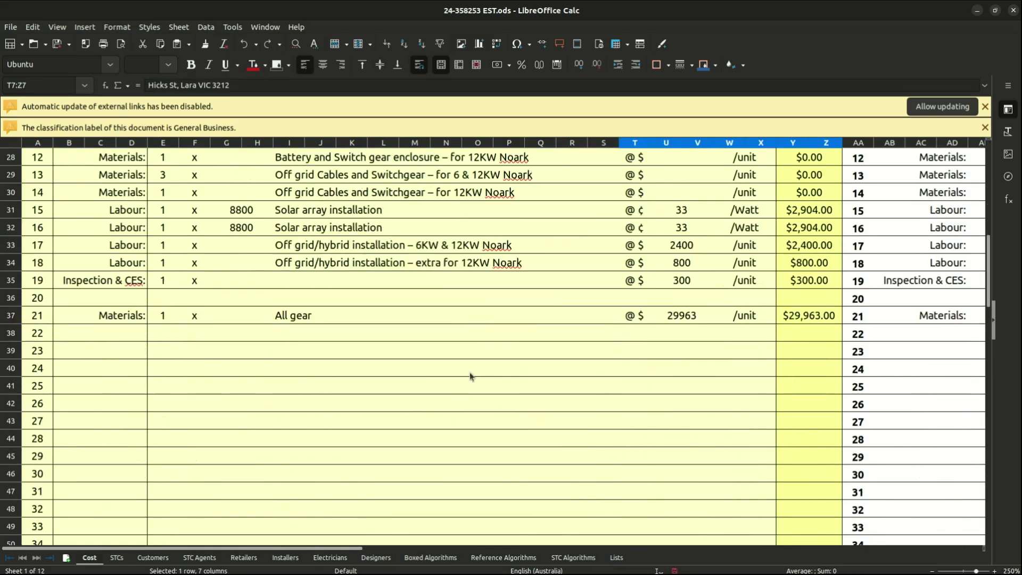
pyautogui.scroll(-1, 481, 386)
pyautogui.scroll(-2, 797, 457)
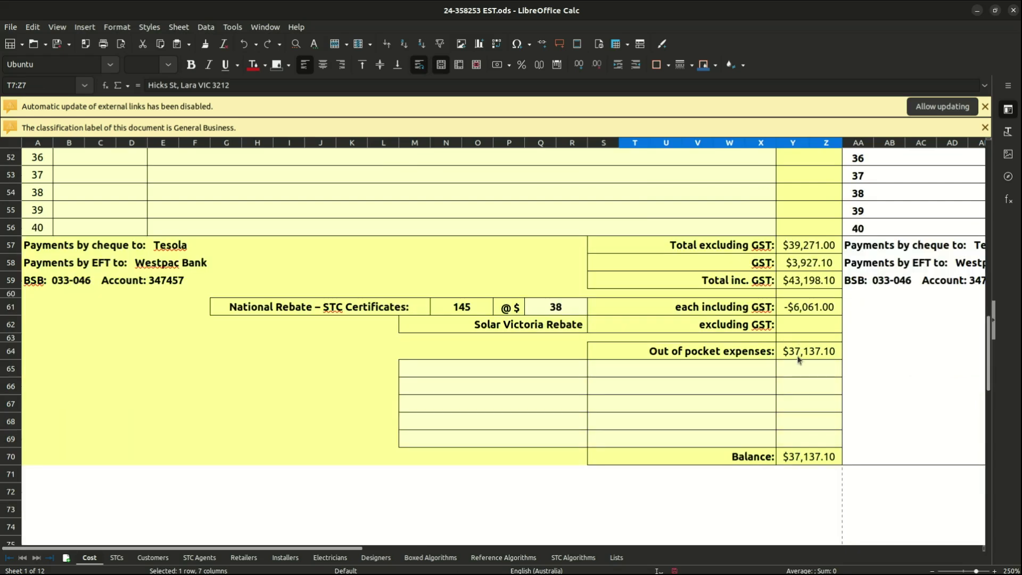
# - Select the labour and inspection totals in rows 31 to 35, followed by the first Solar array installation description
pyautogui.scroll(3, 427, 371)
pyautogui.scroll(10, 275, 361)
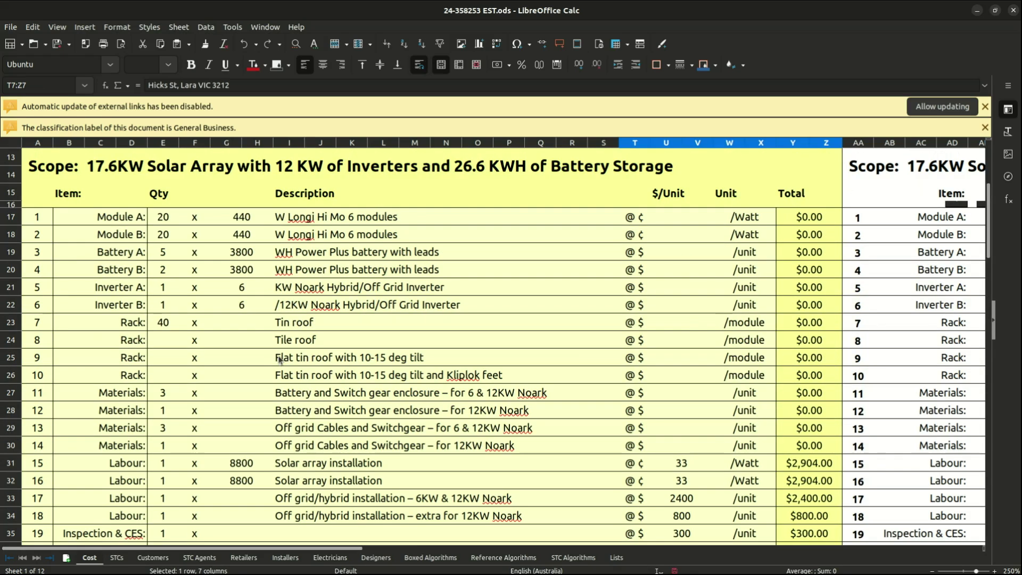
pyautogui.scroll(-2, 282, 361)
pyautogui.moveTo(786, 370); pyautogui.dragTo(790, 429)
pyautogui.click(347, 372)
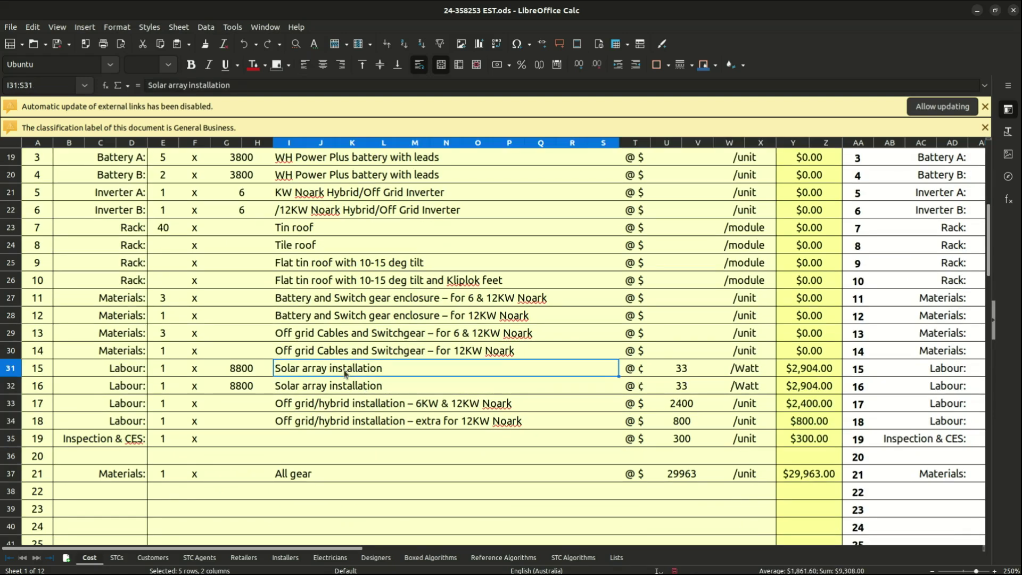
# - Select the Battery A, Battery B and Inverter A descriptions in rows 19 to 21 one after another
pyautogui.scroll(3, 346, 372)
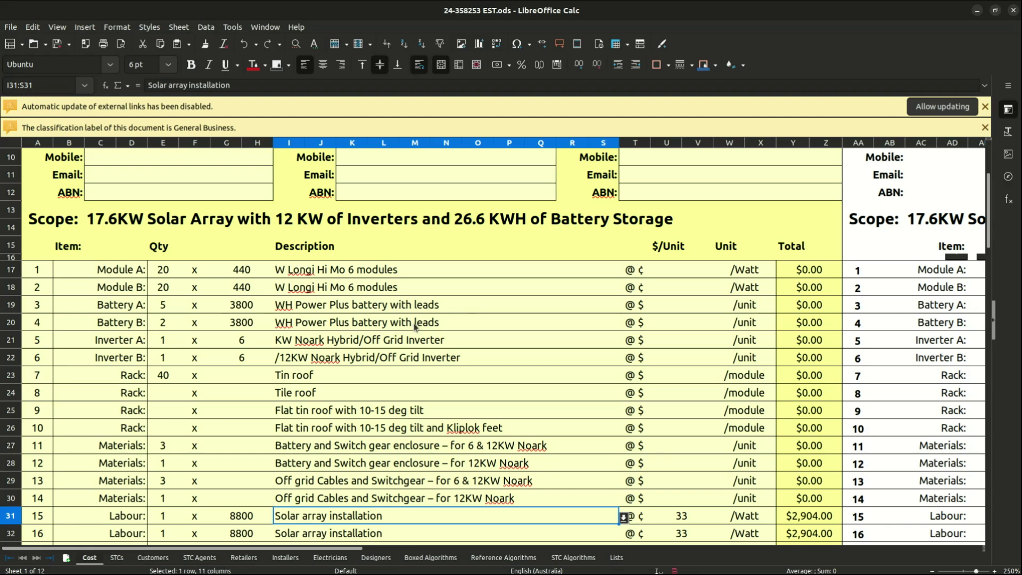
pyautogui.click(480, 302)
pyautogui.click(490, 324)
pyautogui.click(492, 338)
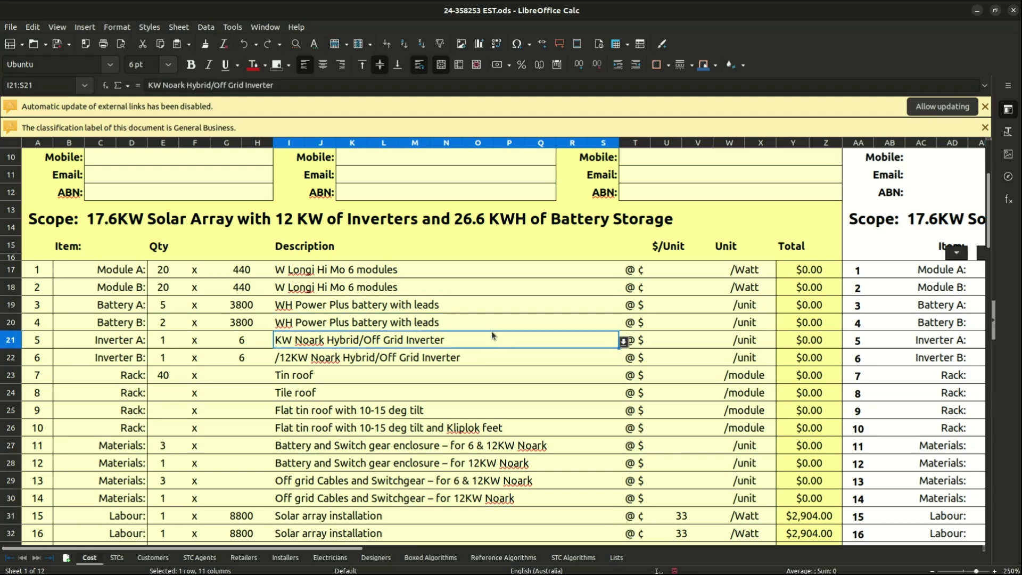
# - Select the empty $/Unit cells U17:V30, followed by the All gear row's $/Unit price in U37:V37
pyautogui.scroll(-2, 694, 331)
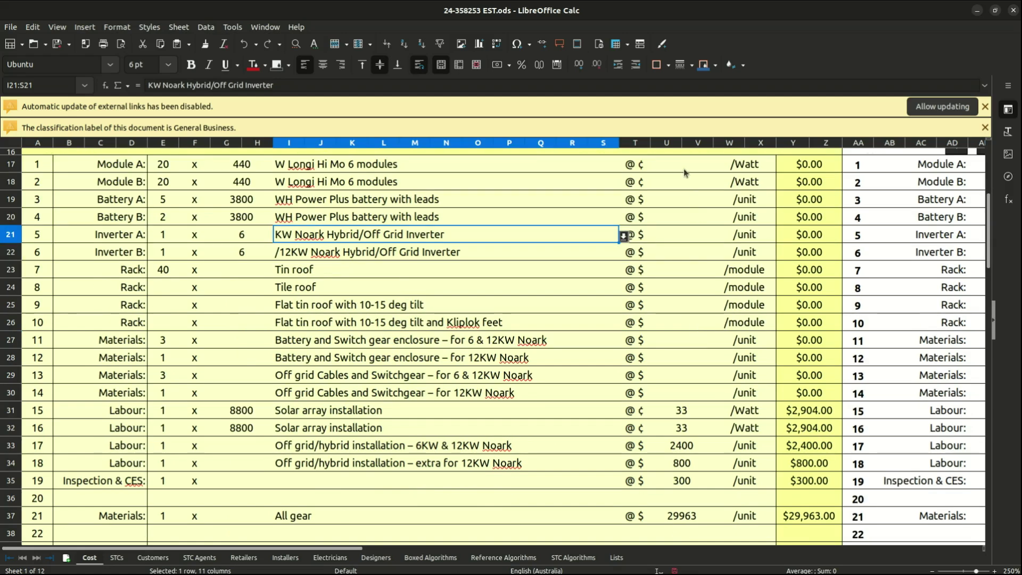
pyautogui.moveTo(683, 169); pyautogui.dragTo(683, 398)
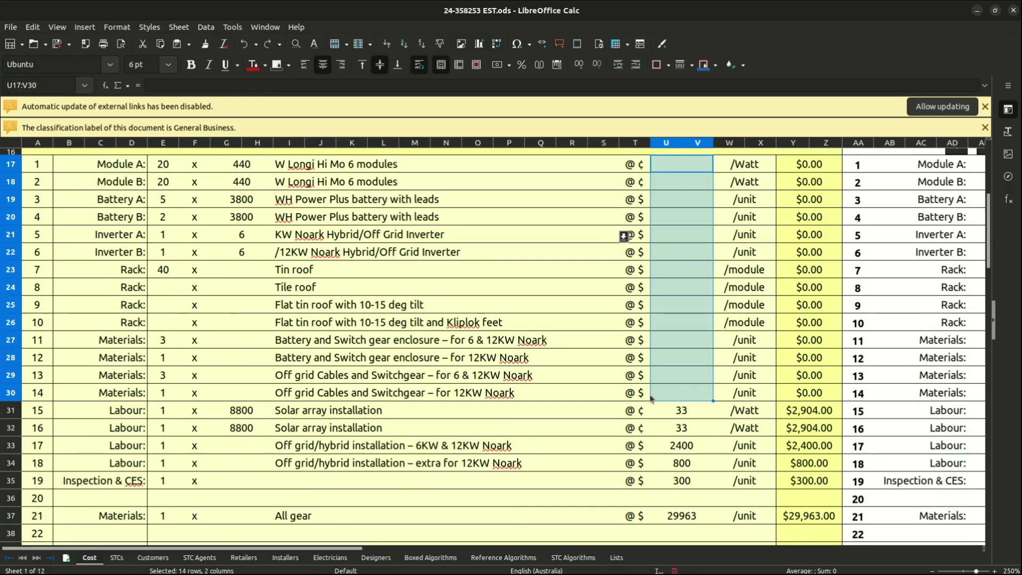
pyautogui.scroll(-2, 623, 411)
pyautogui.click(682, 424)
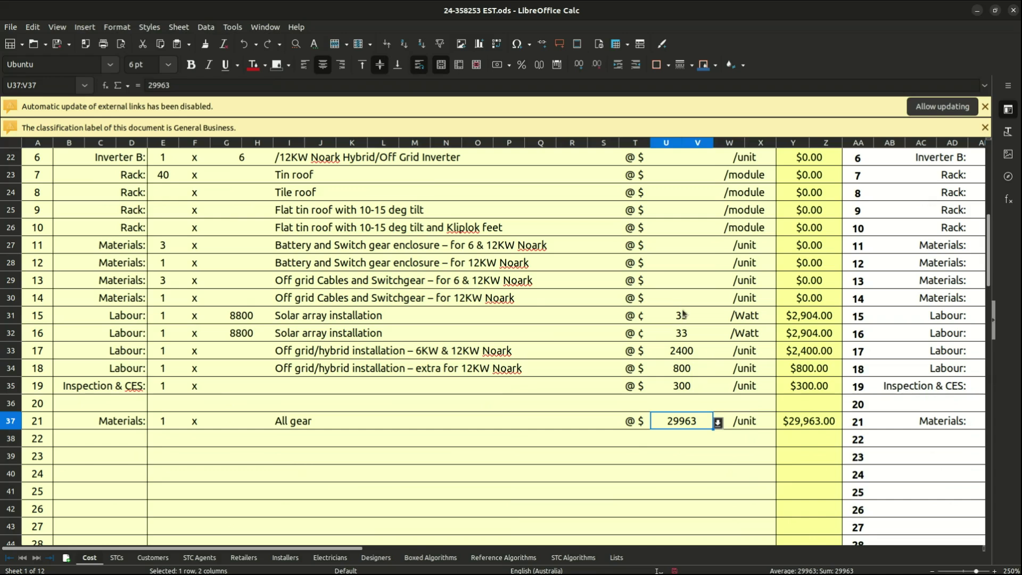
# - Select the labour and inspection $/Unit prices in U31:V35, followed by the Out of pocket expenses and STC rebate amounts
pyautogui.moveTo(684, 316); pyautogui.dragTo(685, 387)
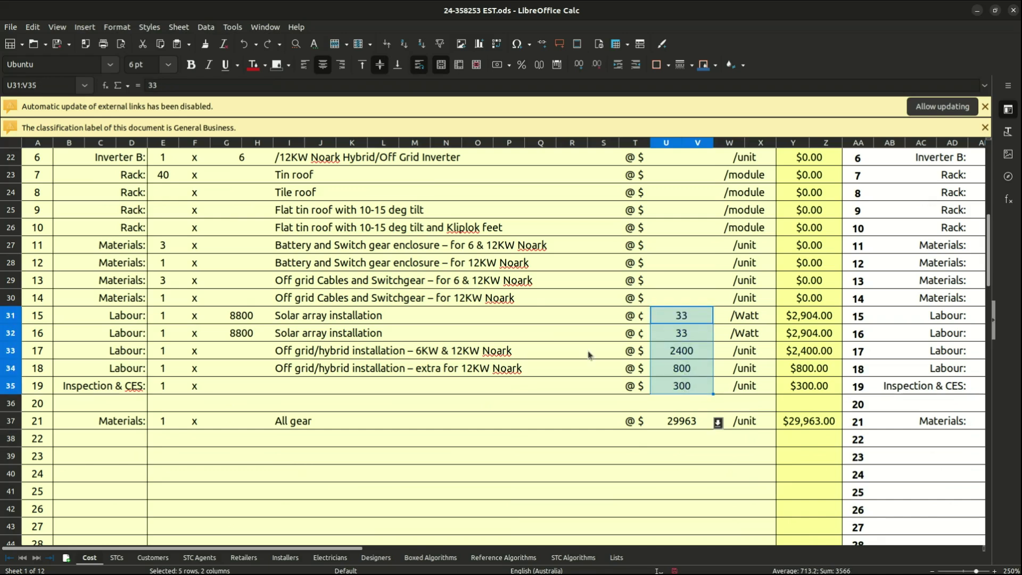
pyautogui.click(562, 357)
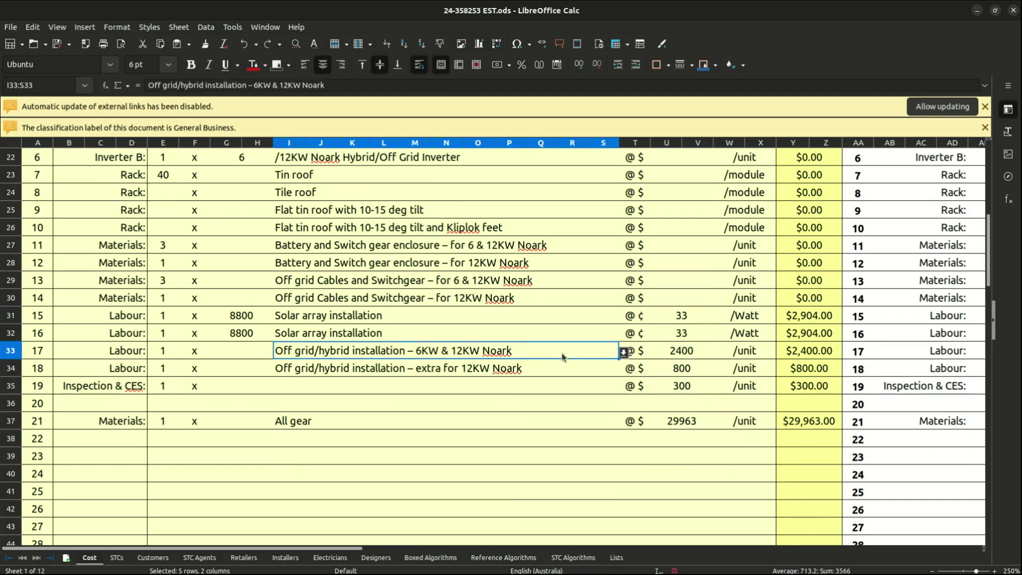
pyautogui.scroll(-7, 563, 359)
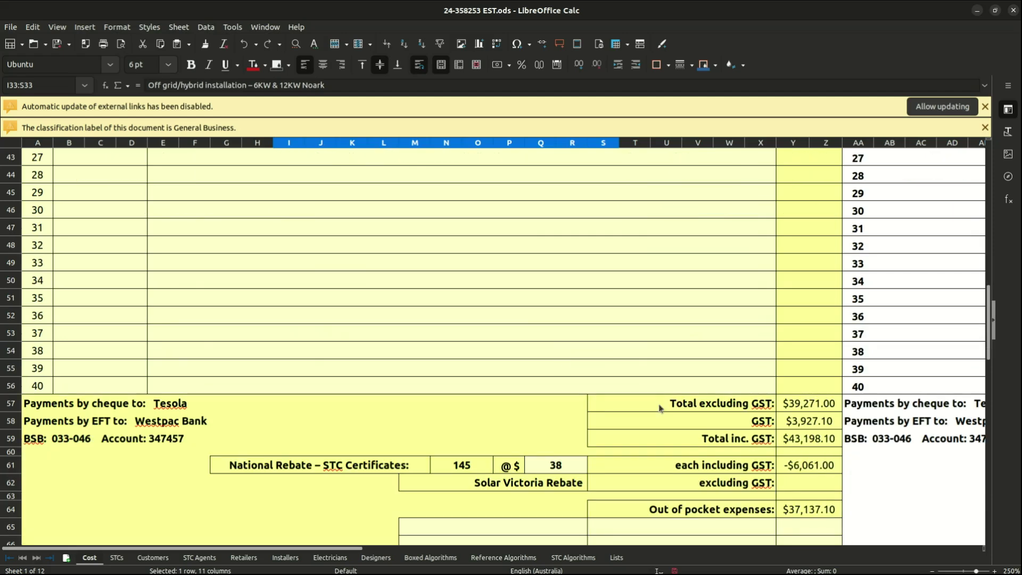
pyautogui.click(799, 510)
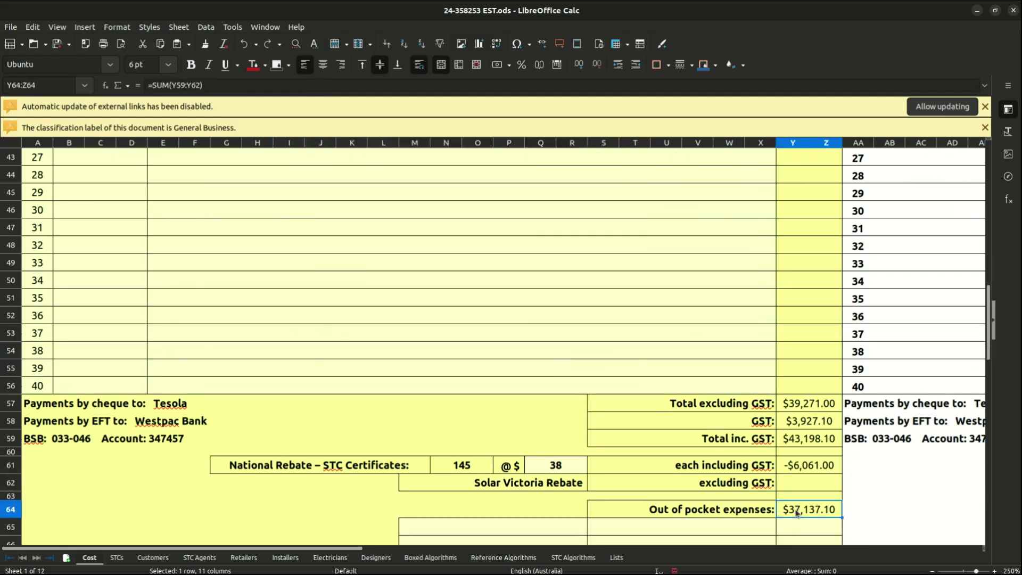
pyautogui.scroll(-3, 751, 485)
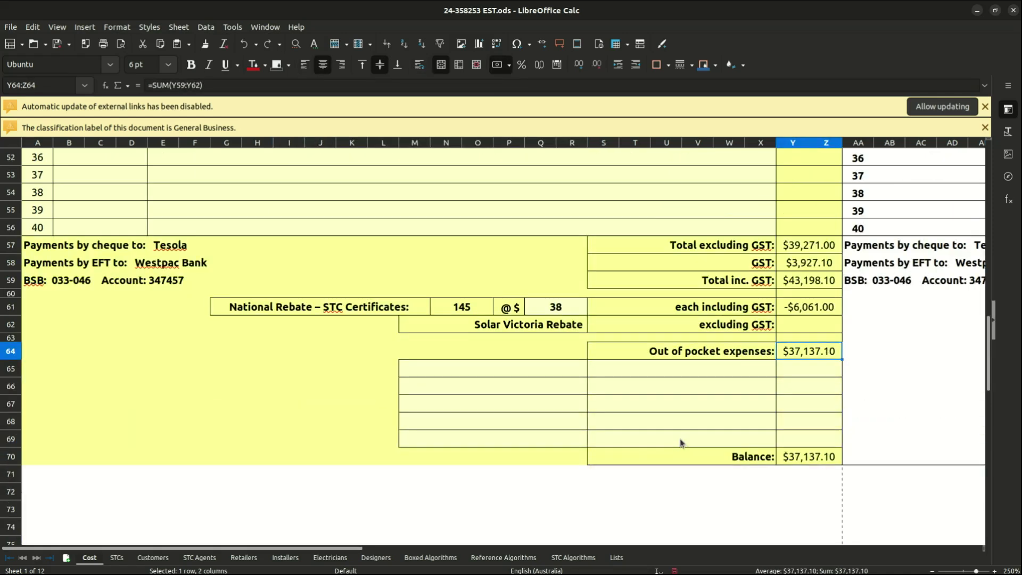
pyautogui.click(481, 313)
pyautogui.click(817, 311)
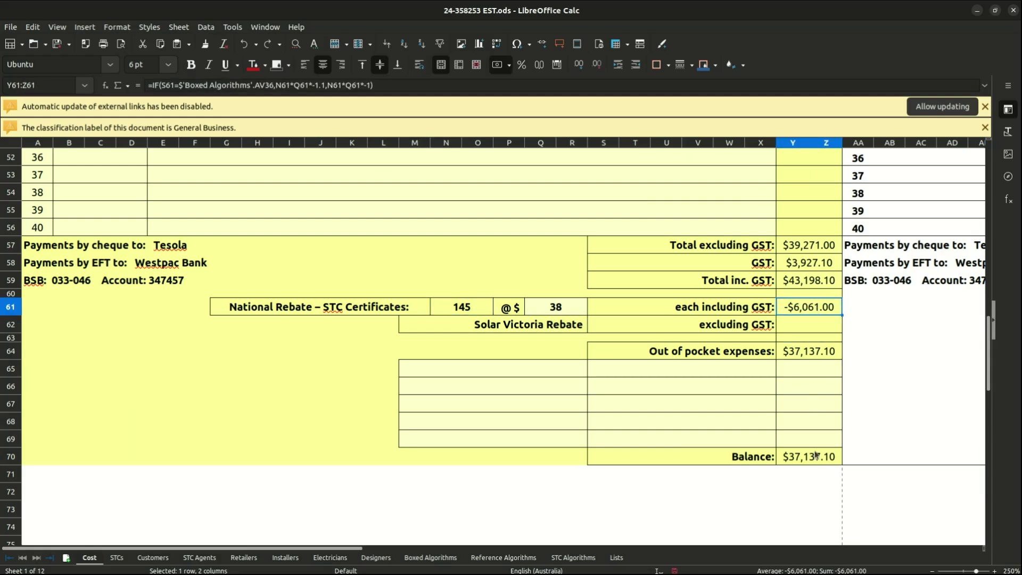
# - Switch the National Rebate label in row 61 to "each excluding GST:" and back to "each including GST:"
pyautogui.click(731, 312)
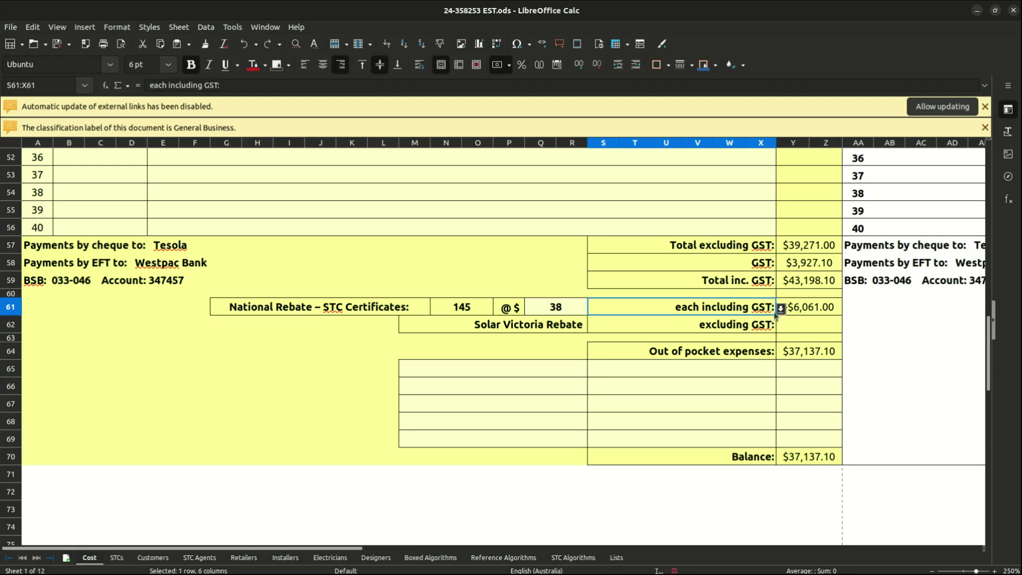
pyautogui.click(781, 310)
pyautogui.click(721, 345)
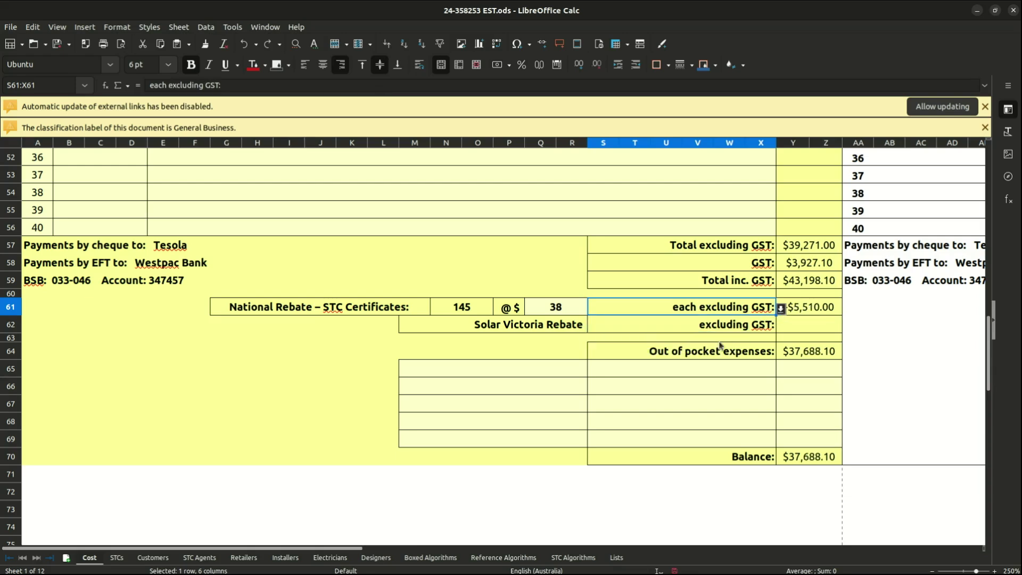
pyautogui.click(781, 309)
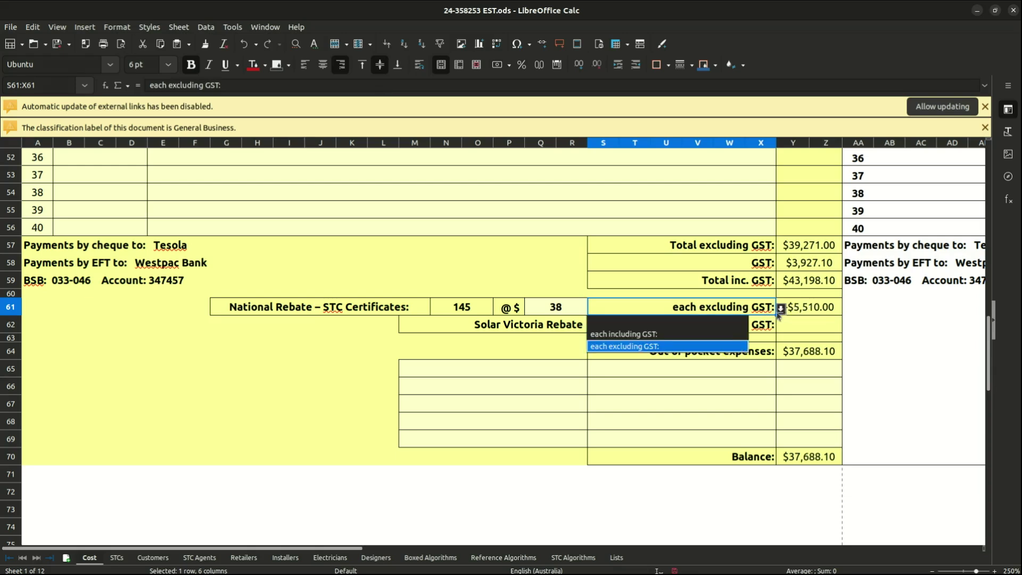
pyautogui.click(725, 333)
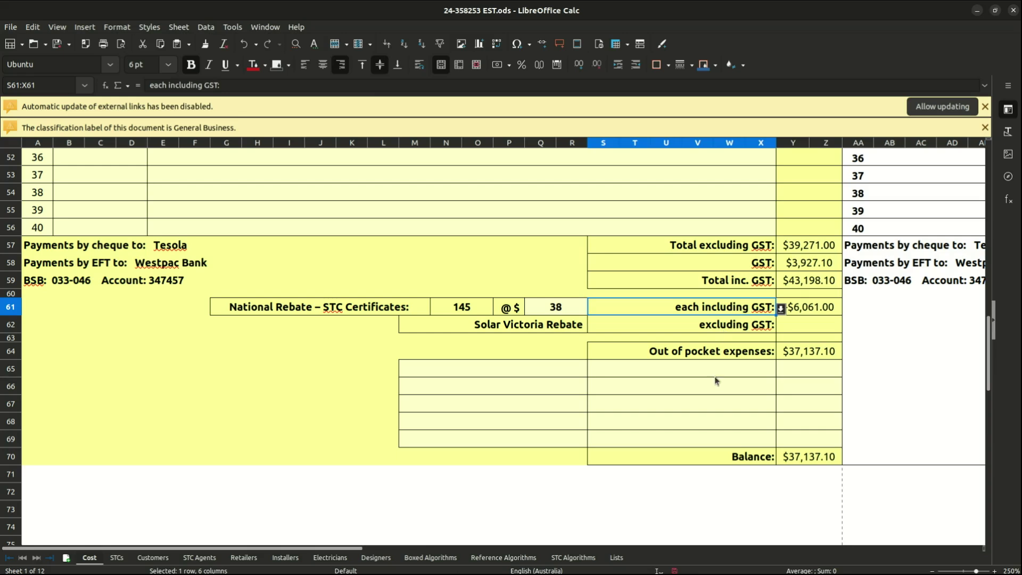
# - Look over the estimate's item list and select the Scope heading in C13:Z14
pyautogui.scroll(9, 695, 376)
pyautogui.scroll(7, 394, 322)
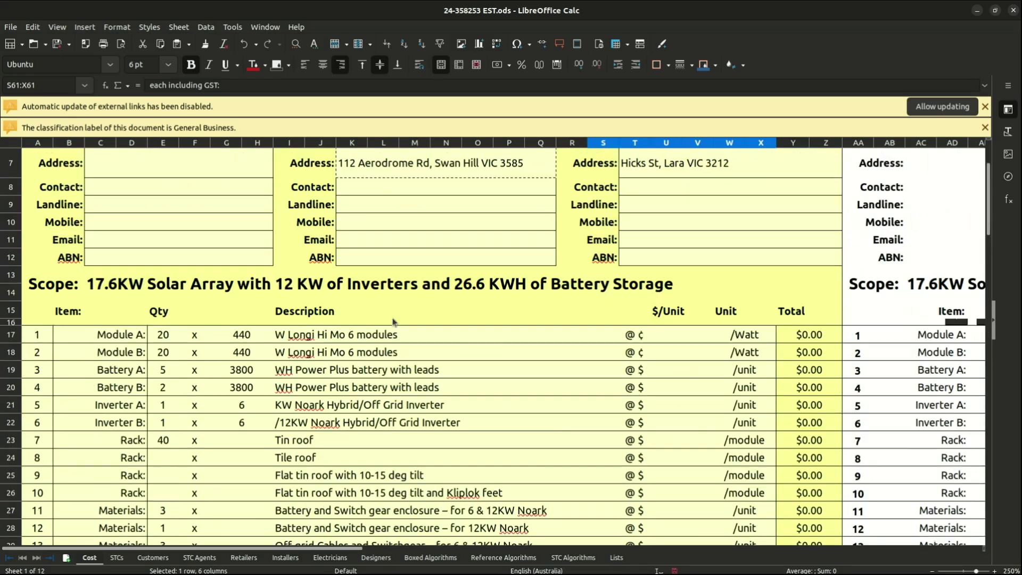
pyautogui.scroll(-4, 394, 322)
pyautogui.scroll(-11, 395, 322)
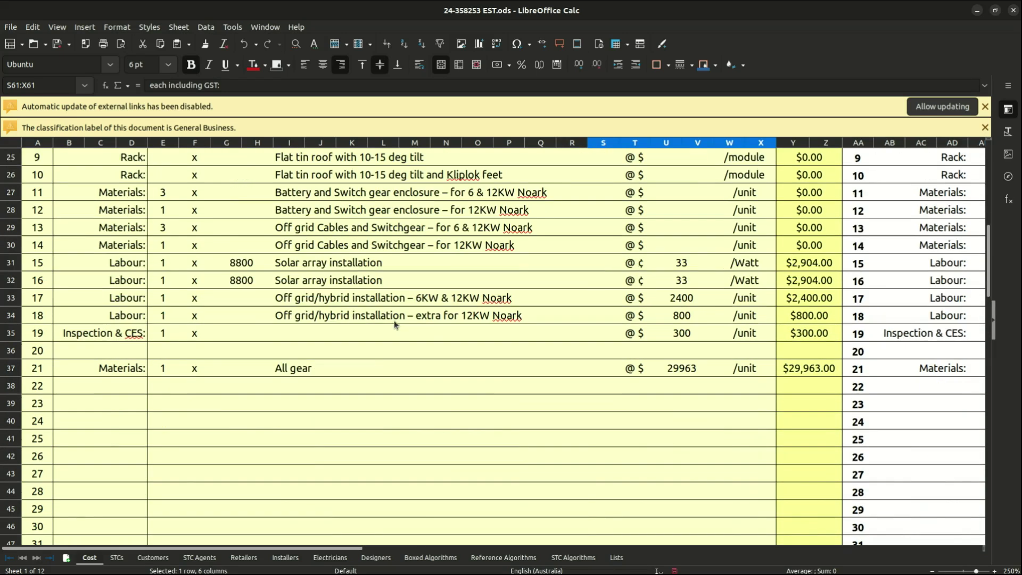
pyautogui.scroll(15, 480, 318)
pyautogui.click(371, 333)
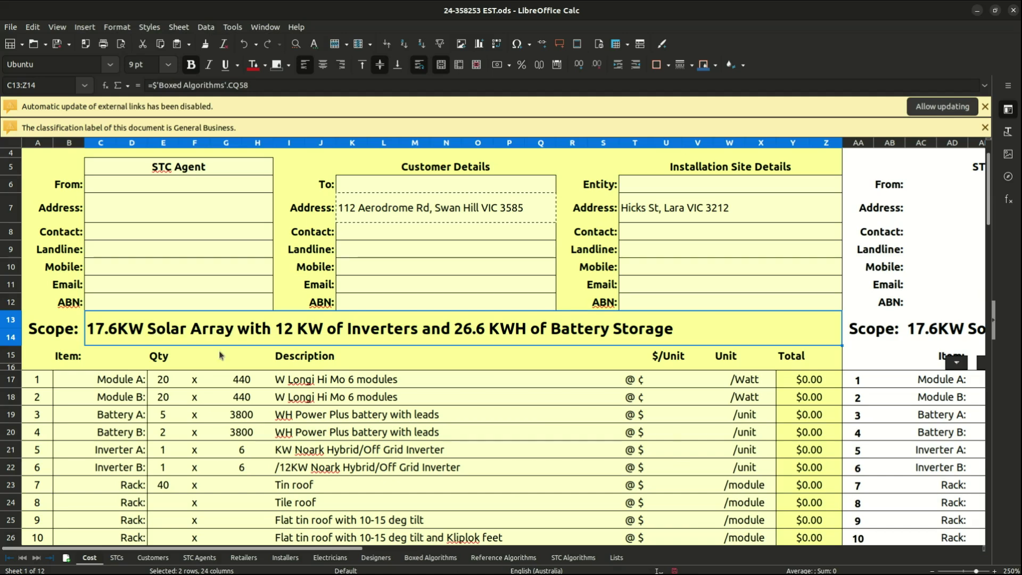
# - Select the $/Unit prices of both off grid/hybrid installation rows and Inspection & CES, then view the estimate's totals
pyautogui.scroll(-4, 218, 351)
pyautogui.scroll(1, 249, 350)
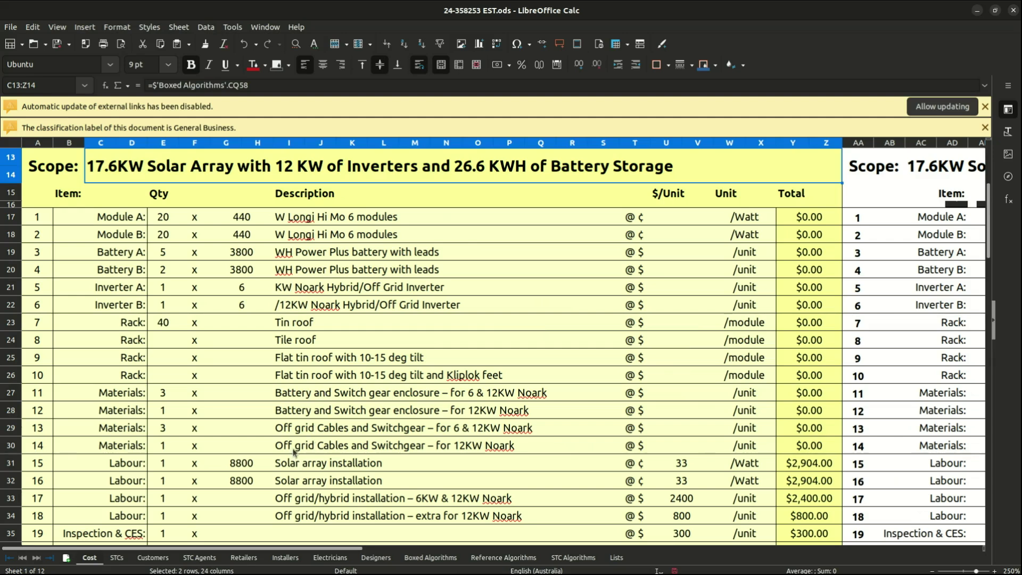
pyautogui.scroll(-1, 293, 451)
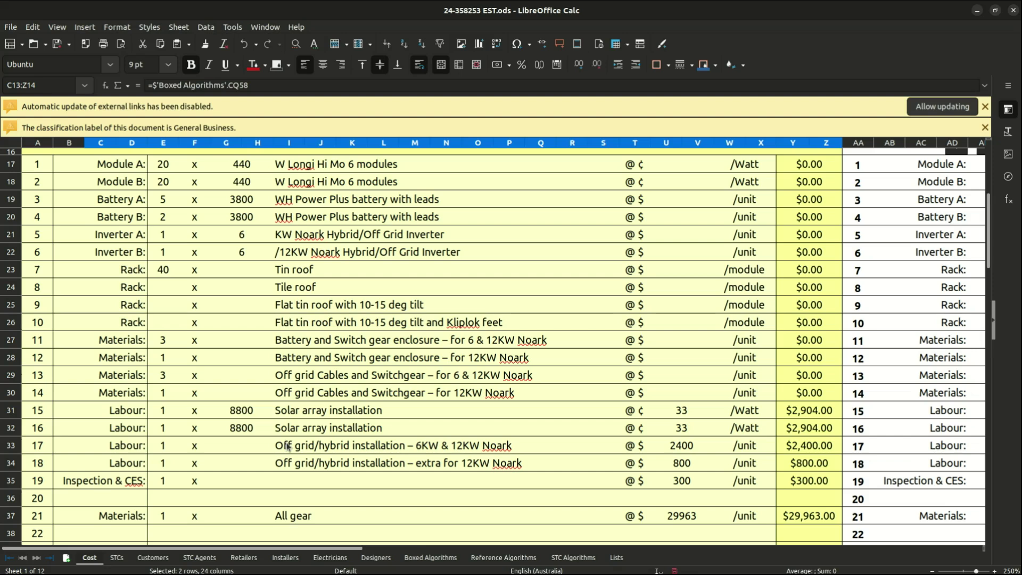
pyautogui.click(682, 461)
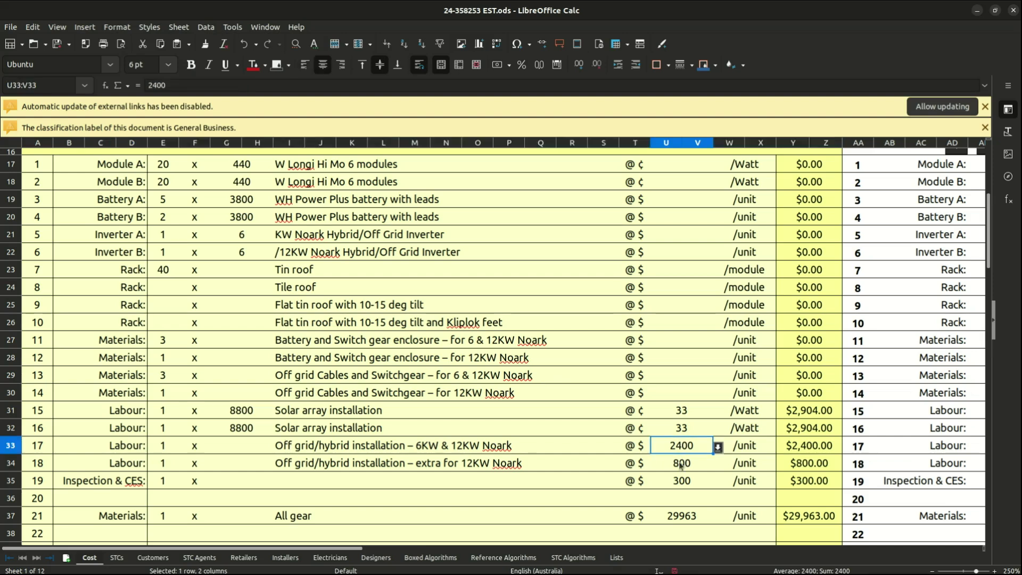
pyautogui.click(680, 450)
pyautogui.click(682, 465)
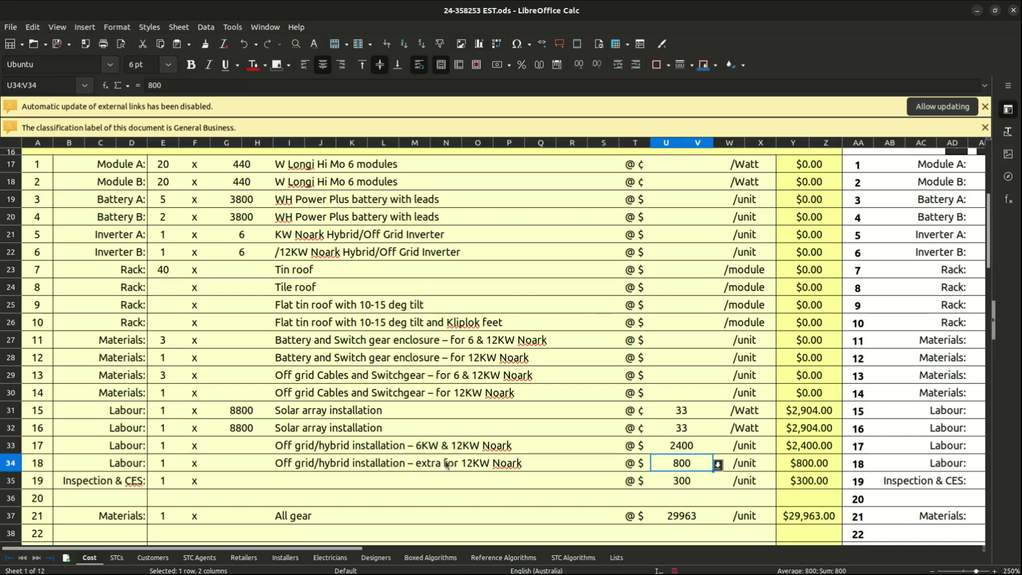
pyautogui.click(682, 482)
pyautogui.scroll(-3, 680, 486)
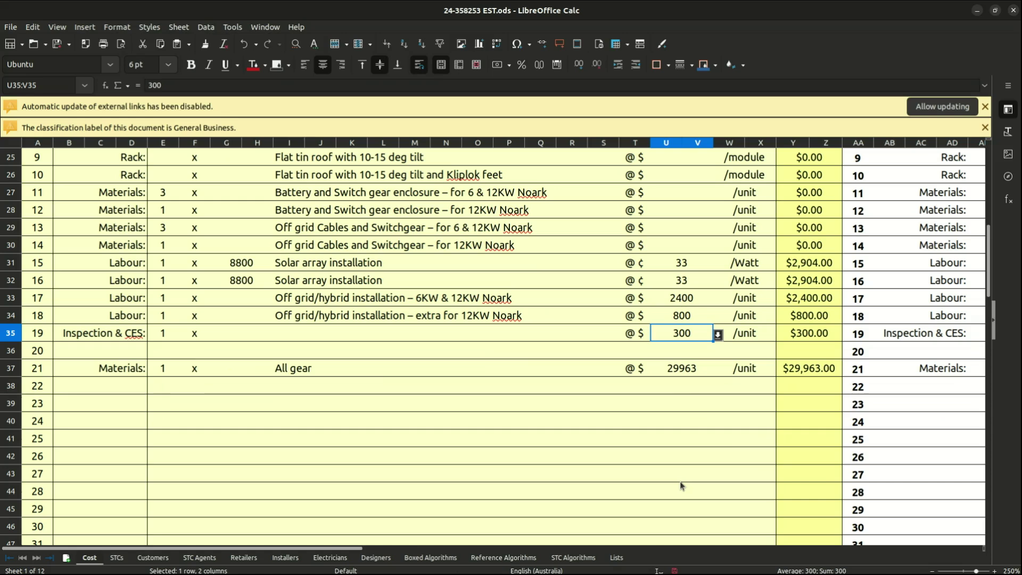
pyautogui.scroll(-6, 681, 485)
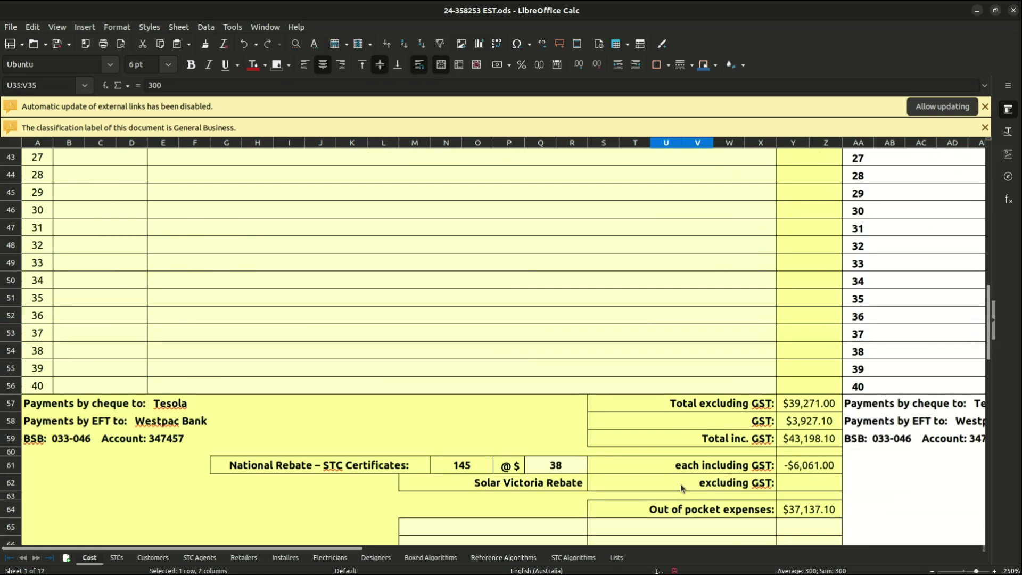
# - Select the 8.8KW Scope heading, followed by the Qty cells of Battery A, Module A and Inverter A
pyautogui.scroll(11, 681, 487)
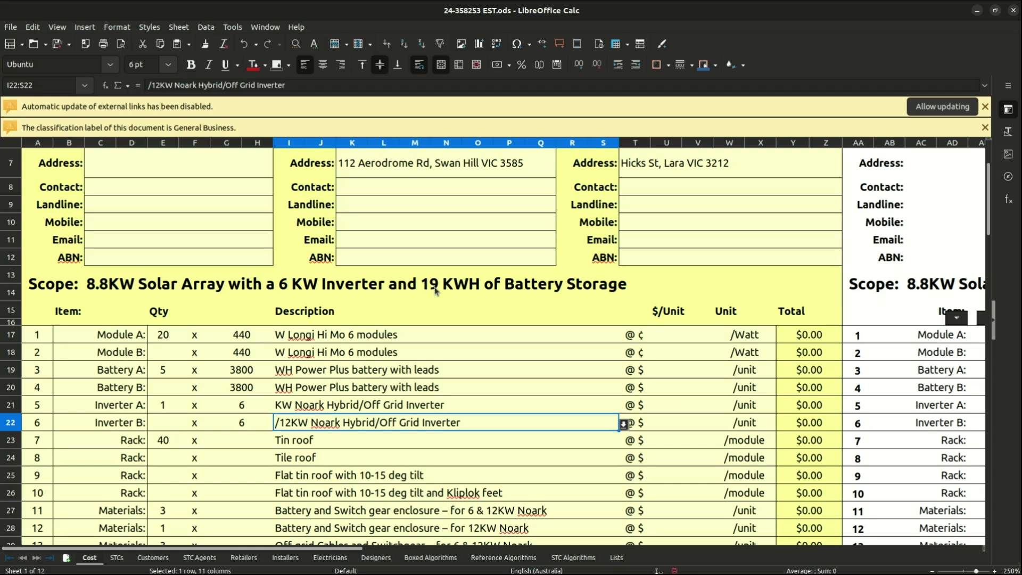
pyautogui.click(434, 290)
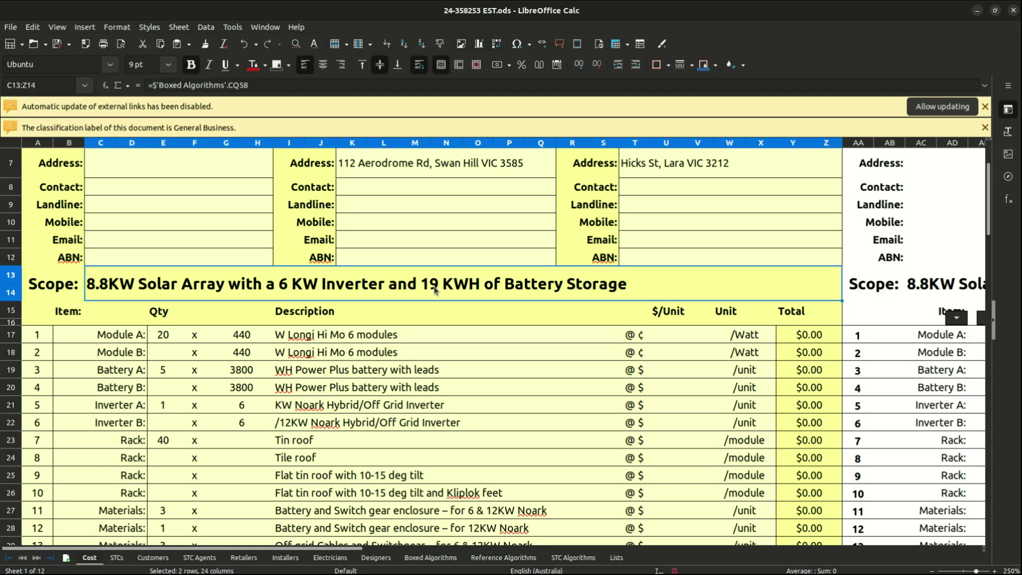
pyautogui.click(171, 369)
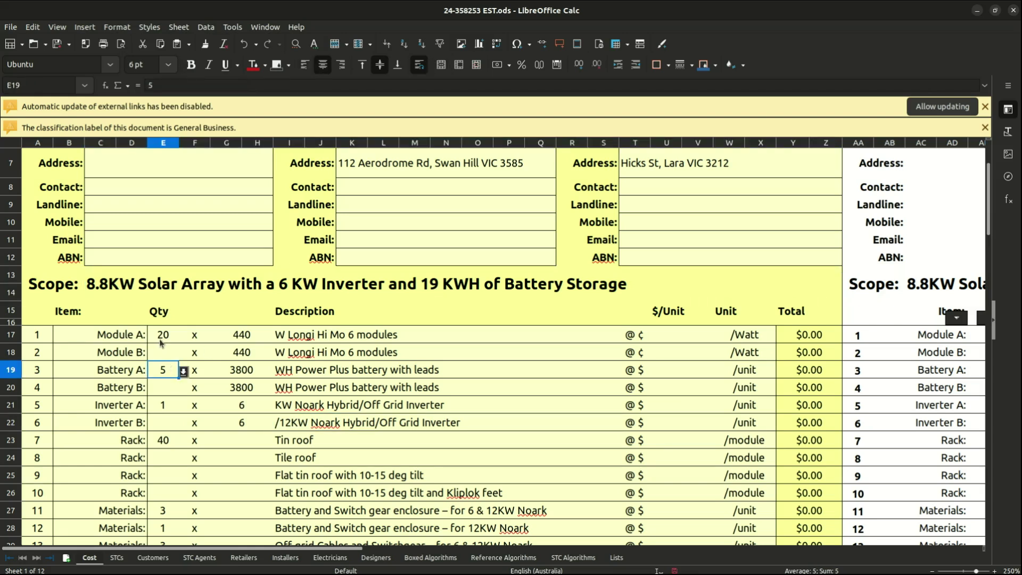
pyautogui.click(162, 340)
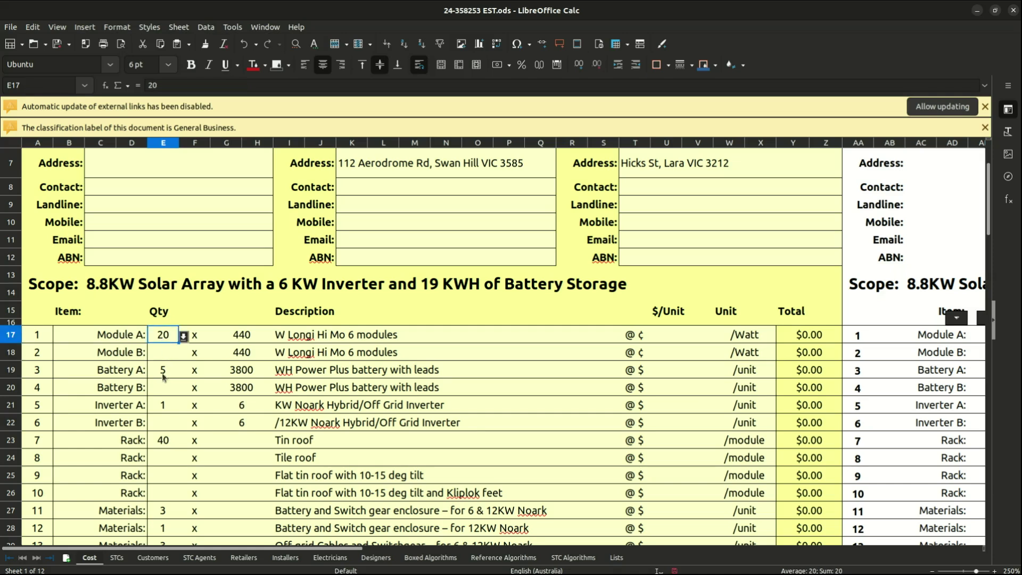
pyautogui.click(162, 375)
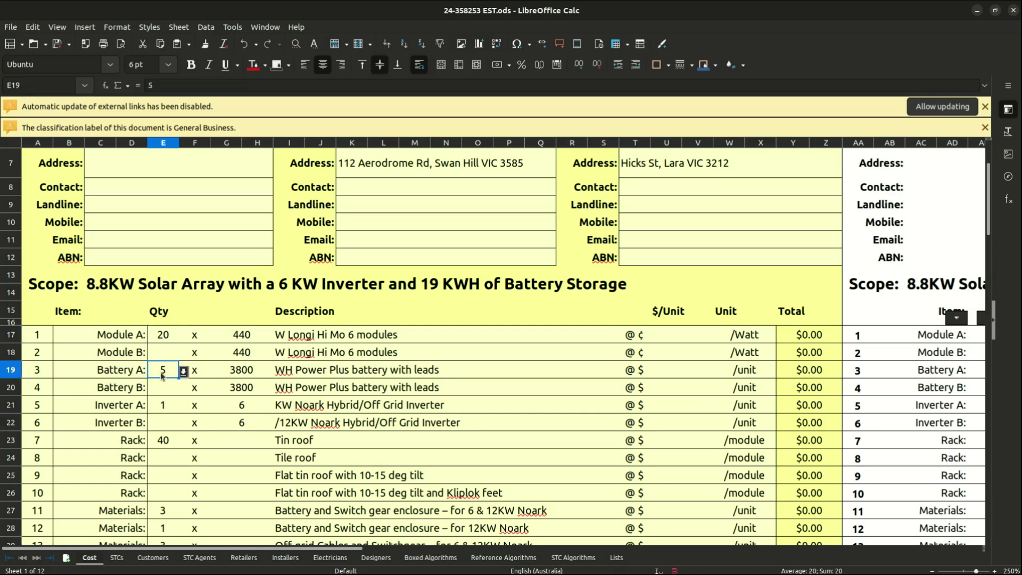
pyautogui.click(162, 407)
# - Set the quantity of the Tin roof rack in row 23 to 20
pyautogui.scroll(-3, 162, 407)
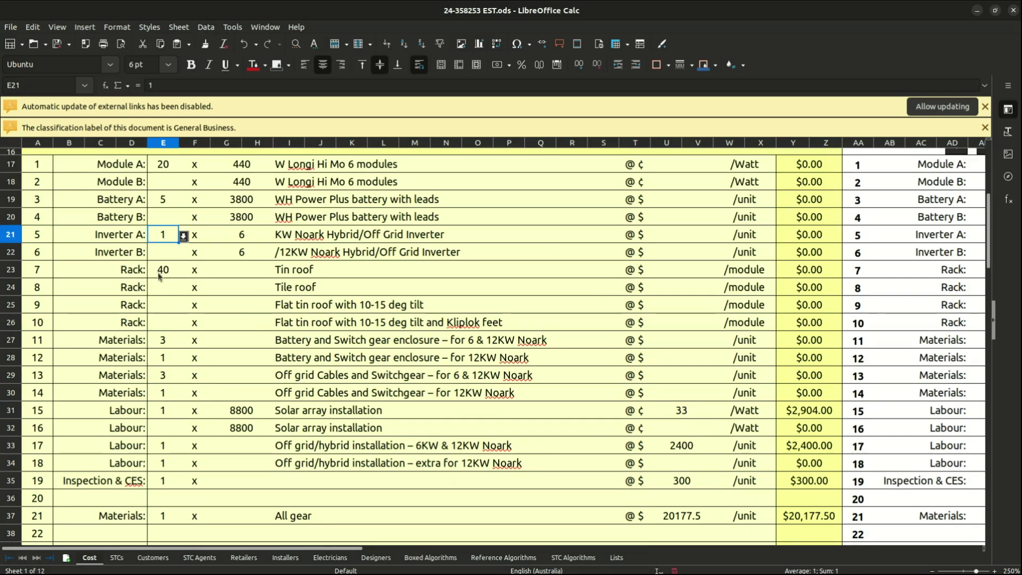
pyautogui.click(157, 274)
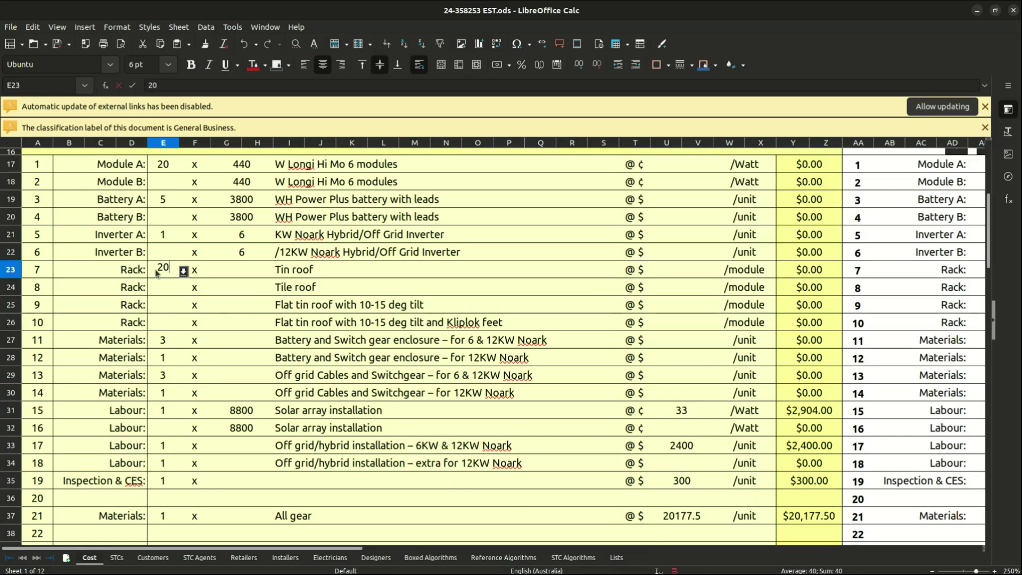
pyautogui.click(274, 306)
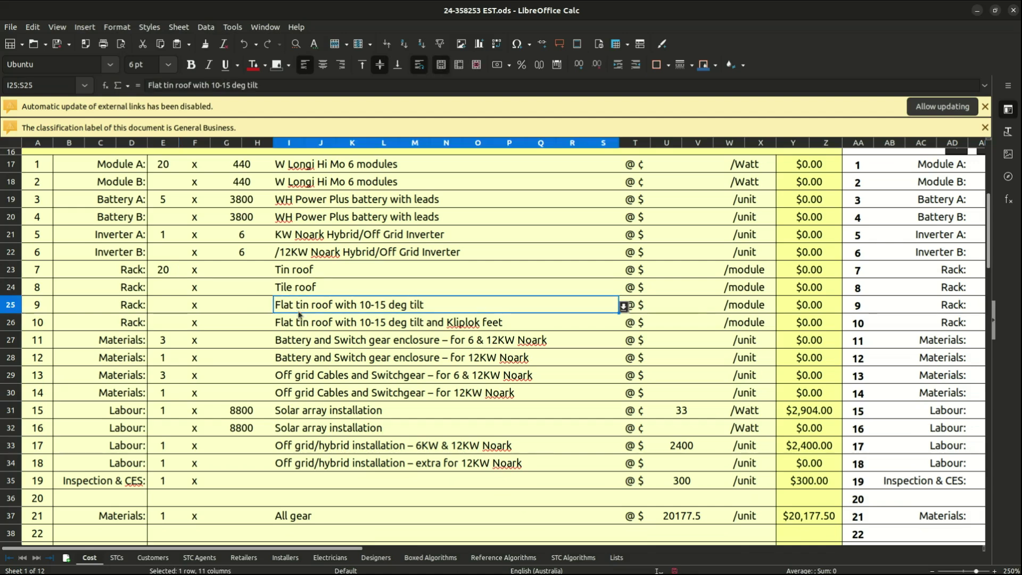
# - Select the tile and flat tin roof rack descriptions in rows 24 to 26, followed by the rack Qty cells E23 to E26
pyautogui.click(305, 324)
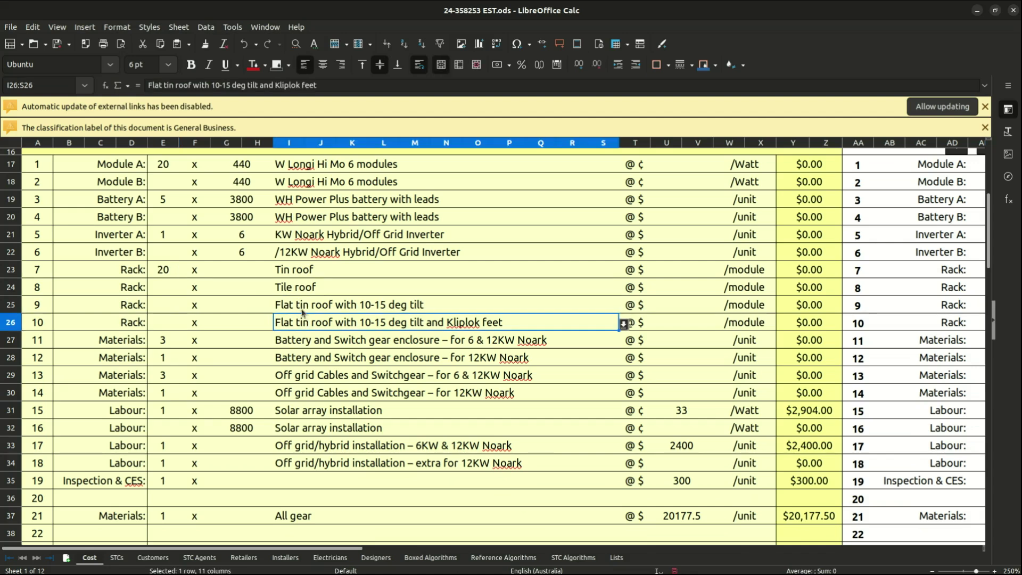
pyautogui.click(294, 290)
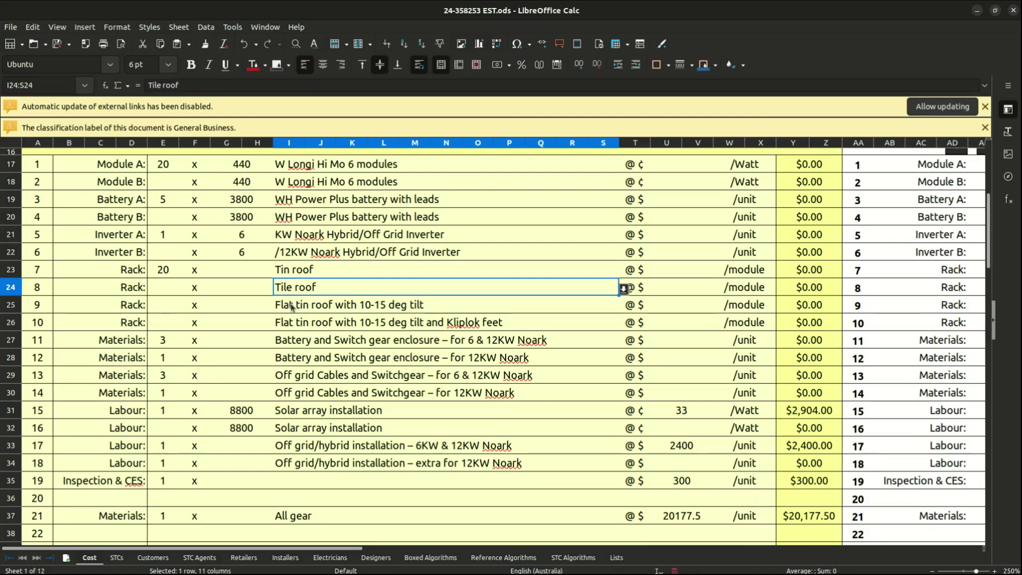
pyautogui.click(292, 307)
pyautogui.click(293, 328)
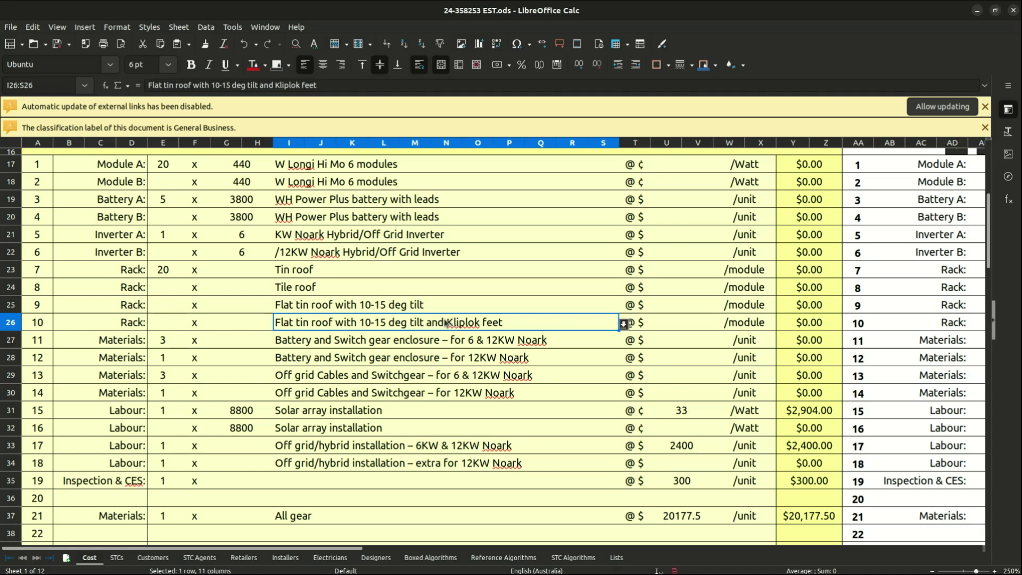
pyautogui.click(161, 272)
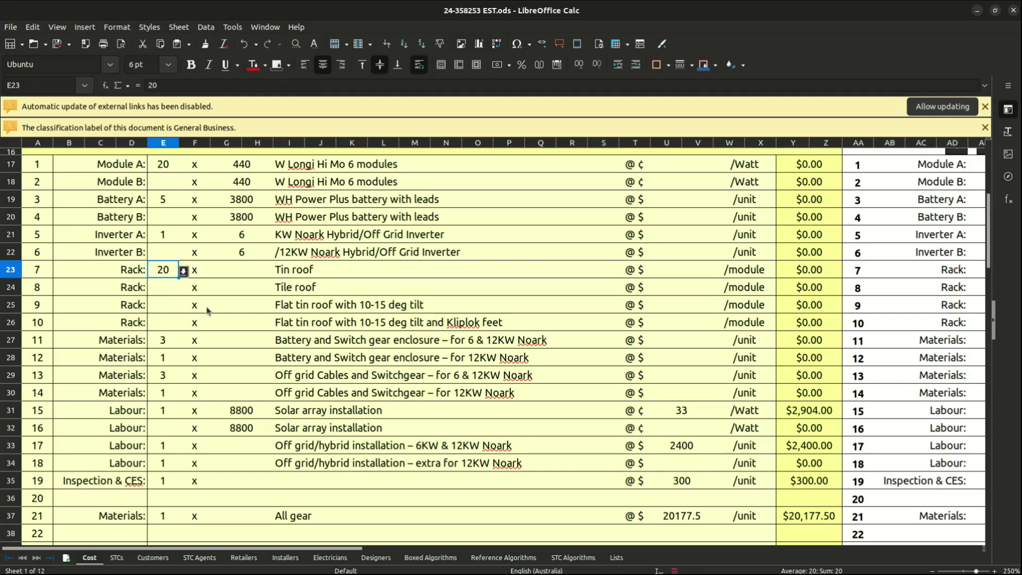
pyautogui.click(176, 287)
pyautogui.click(171, 306)
pyautogui.click(172, 324)
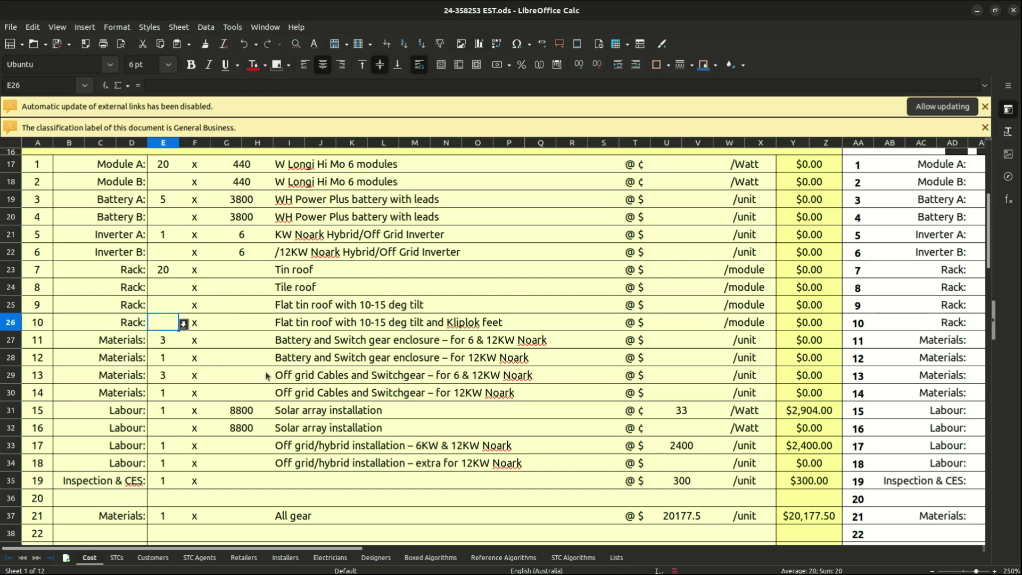
# - Clear the quantities of the 12KW Noark battery and switch gear enclosure and the 12KW Noark off grid cables in rows 28 and 30
pyautogui.click(419, 346)
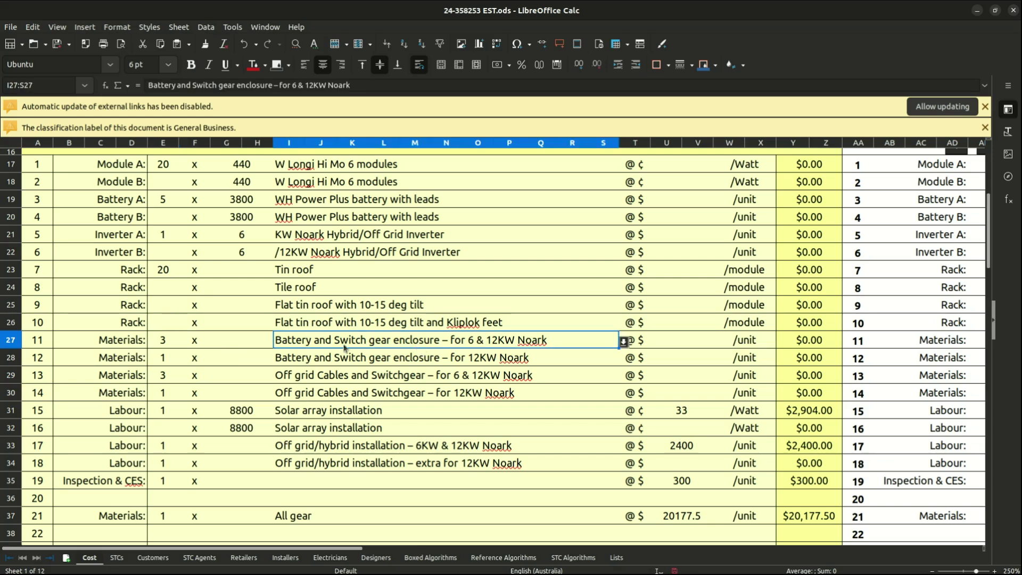
pyautogui.click(165, 358)
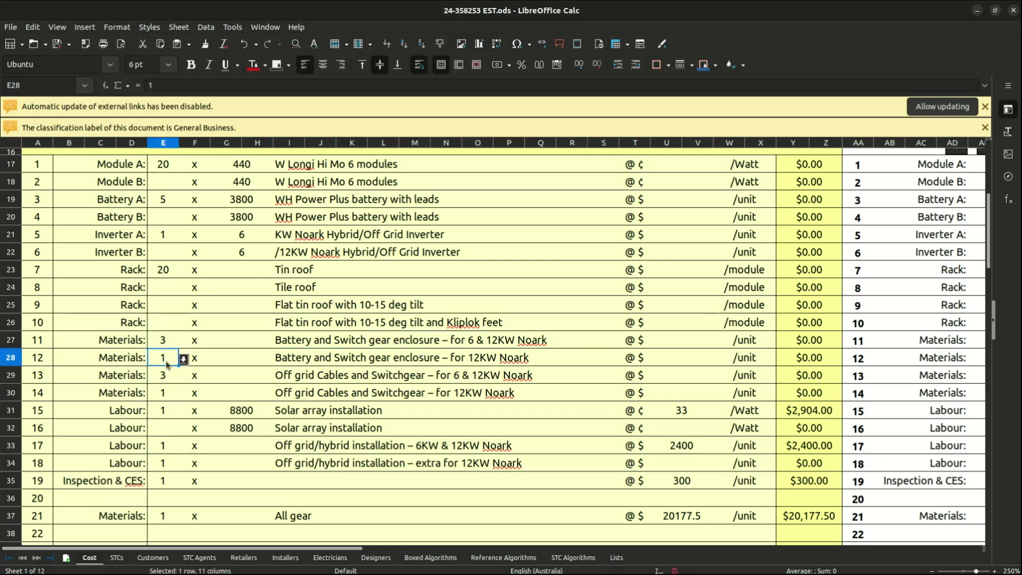
pyautogui.click(165, 397)
pyautogui.press('Delete')
pyautogui.click(309, 397)
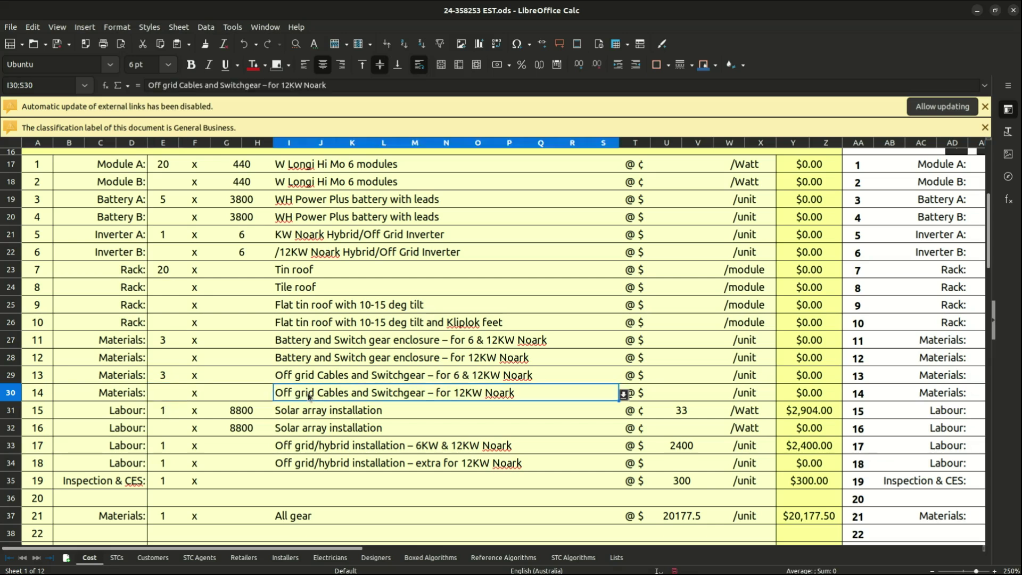
# - Select the Qty cells of rows 30 and 32, followed by the $/Unit cell of the second solar array installation in row 32
pyautogui.click(168, 400)
pyautogui.press('Up')
pyautogui.press('Up')
pyautogui.click(168, 399)
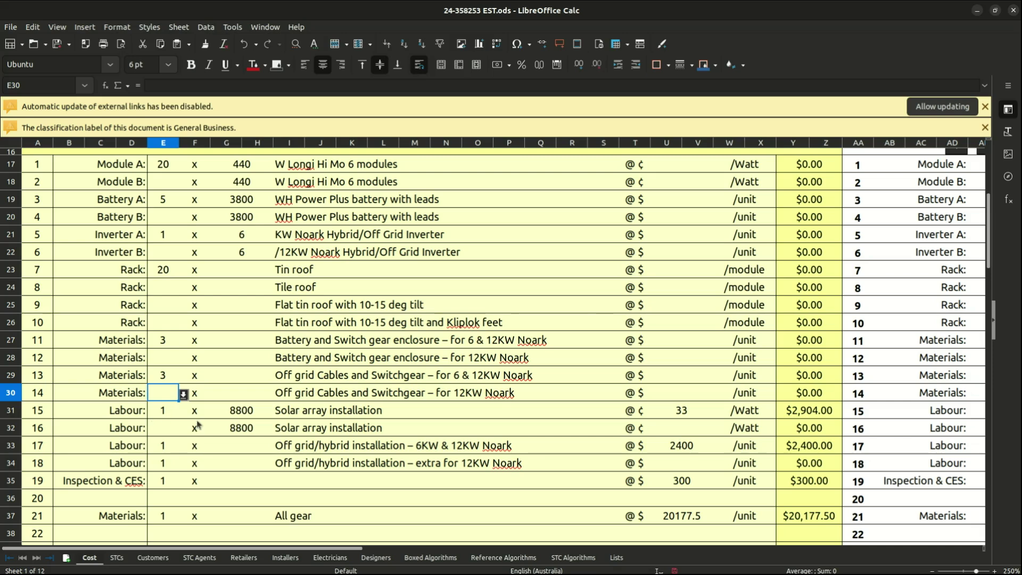
pyautogui.click(167, 430)
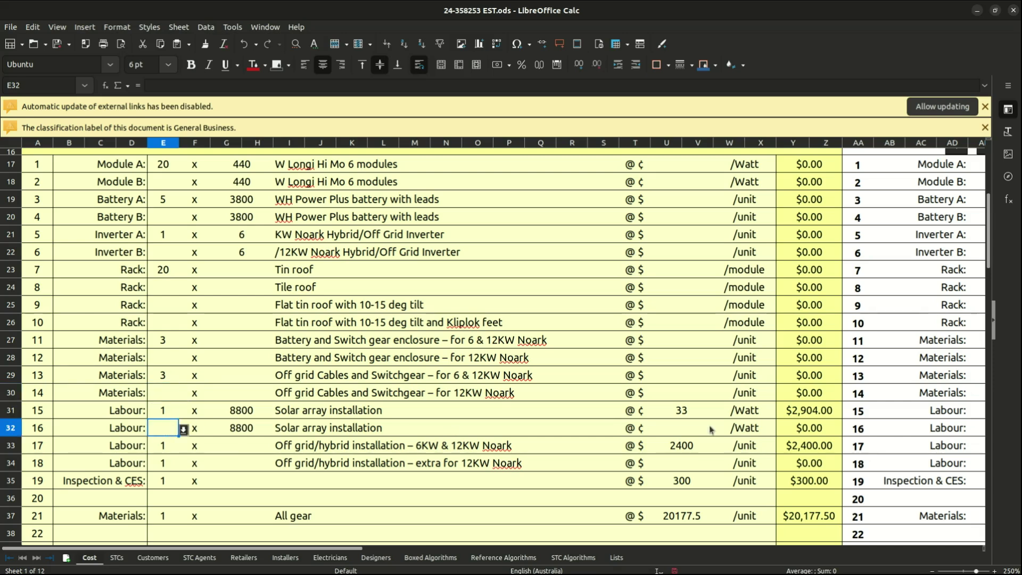
pyautogui.press('Tab')
pyautogui.press('Tab')
pyautogui.press('Tab')
pyautogui.press('Tab')
pyautogui.press('Tab')
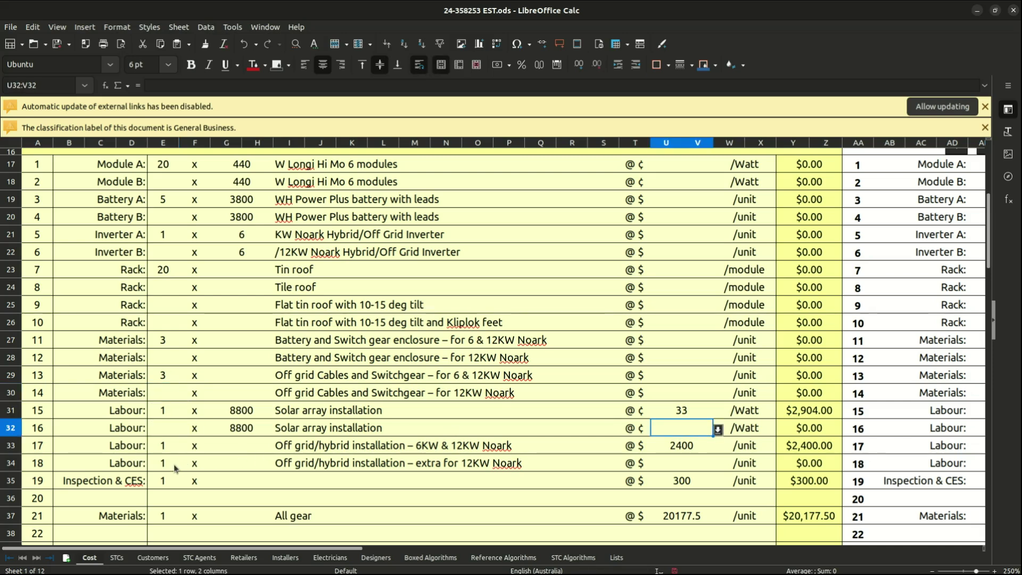
# - Clear the quantity of the extra 12KW Noark installation labour in row 34 and select the All gear unit price in row 37
pyautogui.click(176, 468)
pyautogui.click(674, 466)
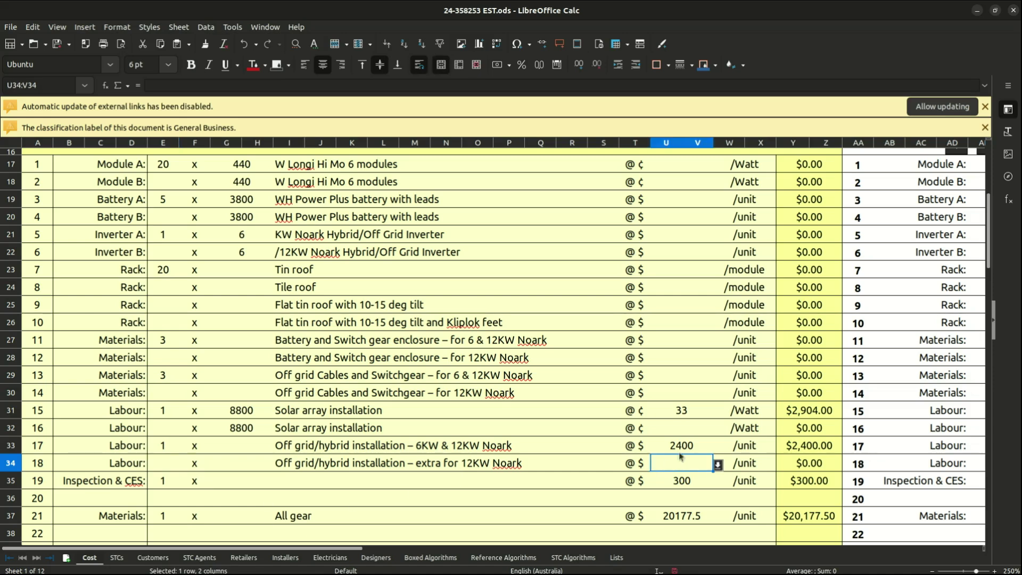
pyautogui.scroll(-2, 324, 490)
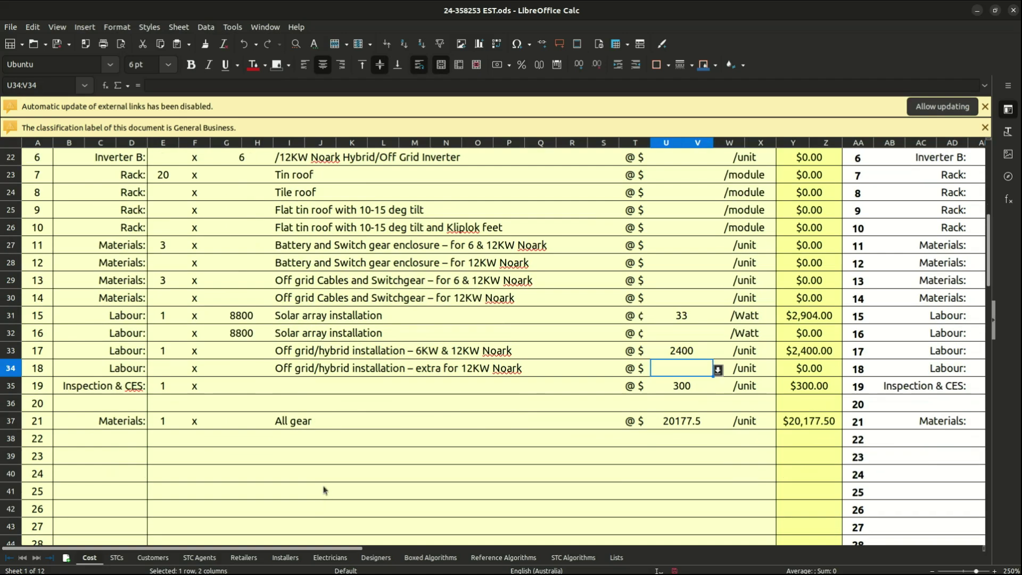
pyautogui.click(688, 424)
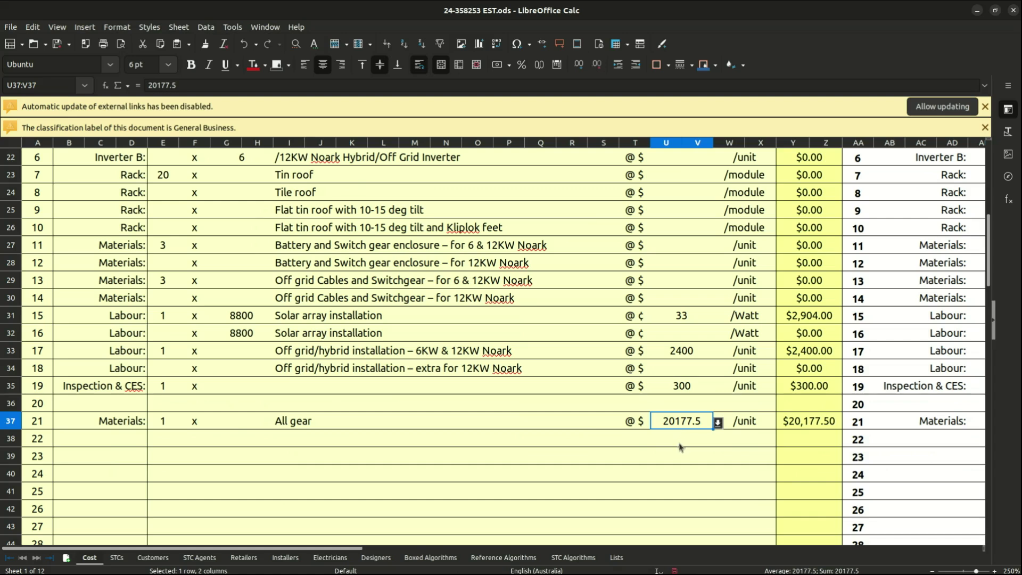
# - Select the STC certificate count, the national rebate amount and the Balance below the estimate's item list
pyautogui.scroll(5, 441, 439)
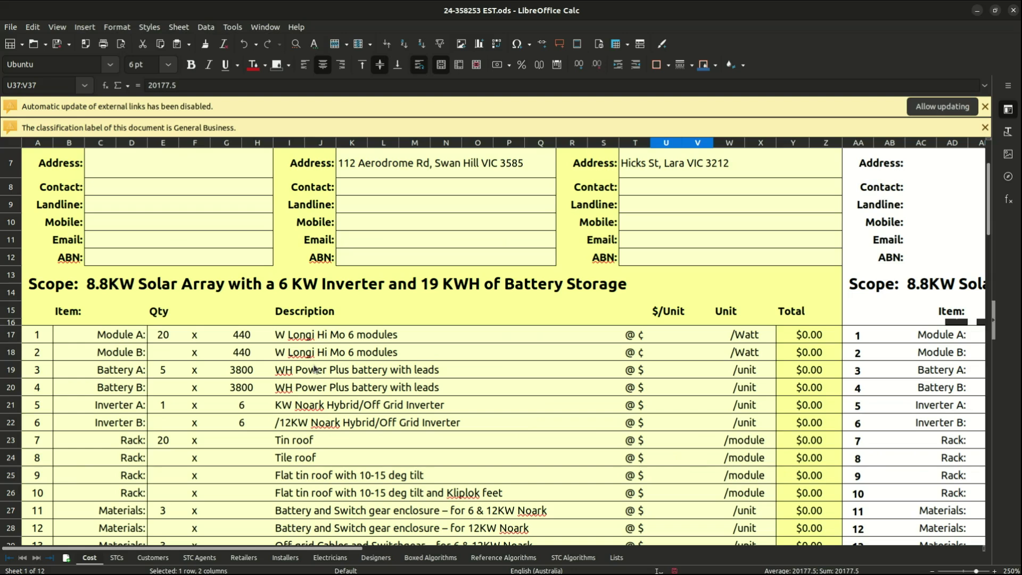
pyautogui.scroll(2, 554, 402)
pyautogui.scroll(-10, 533, 420)
pyautogui.scroll(-6, 490, 430)
pyautogui.click(473, 360)
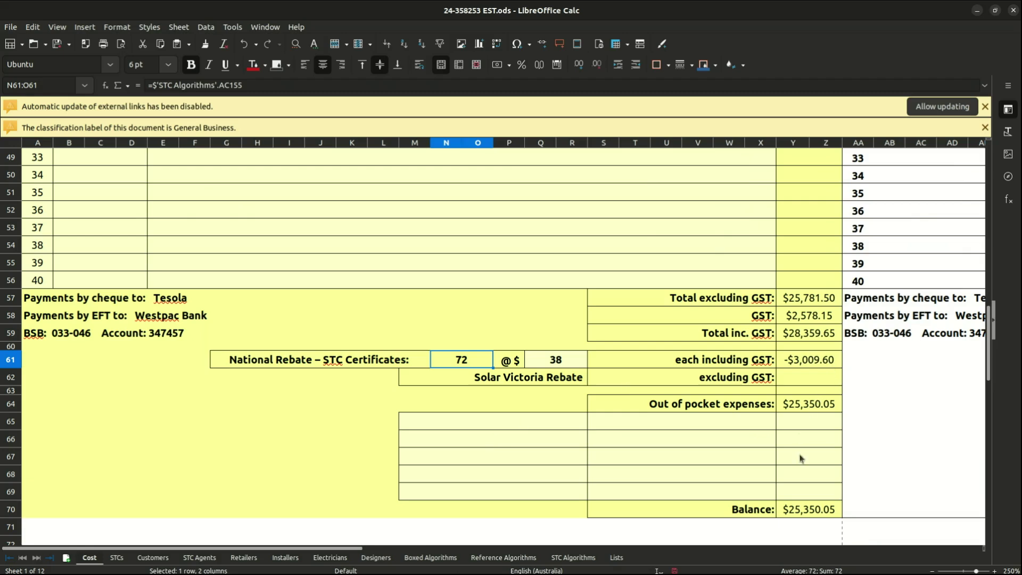
pyautogui.click(801, 360)
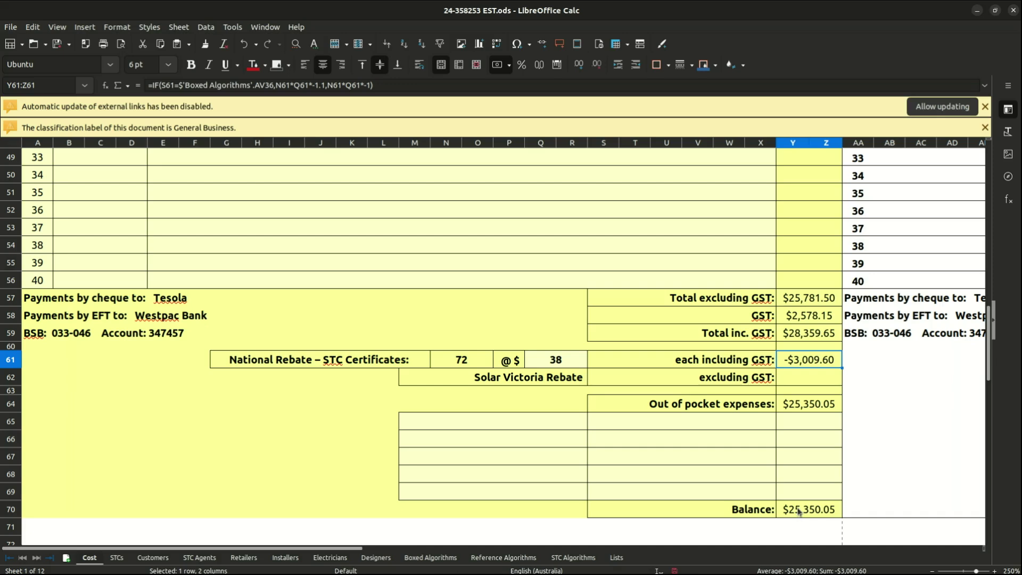
pyautogui.click(798, 511)
# - Review the estimate's item rows and select the 8.8KW Scope heading above them
pyautogui.scroll(14, 373, 373)
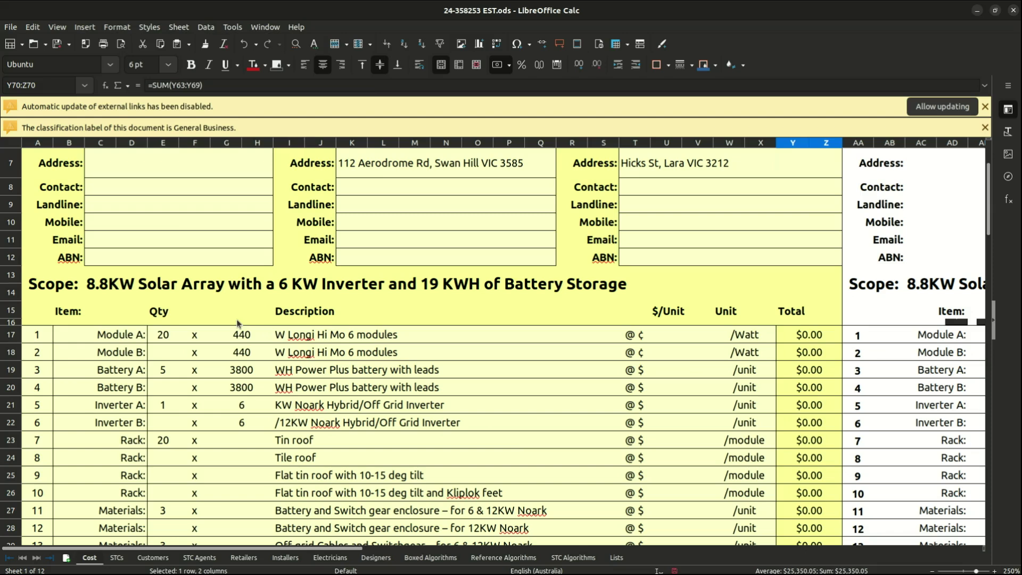
pyautogui.scroll(-4, 237, 323)
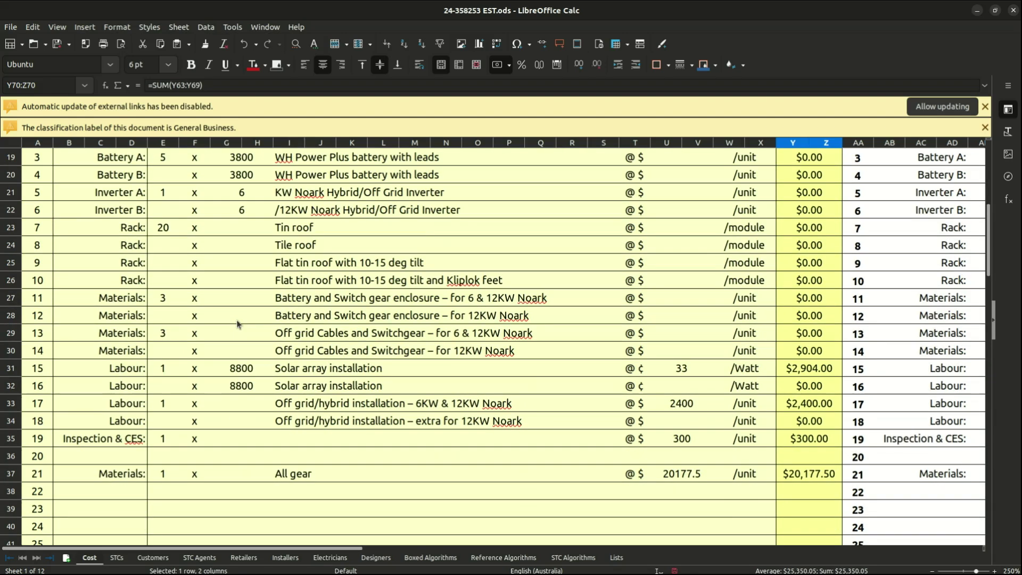
pyautogui.scroll(2, 238, 324)
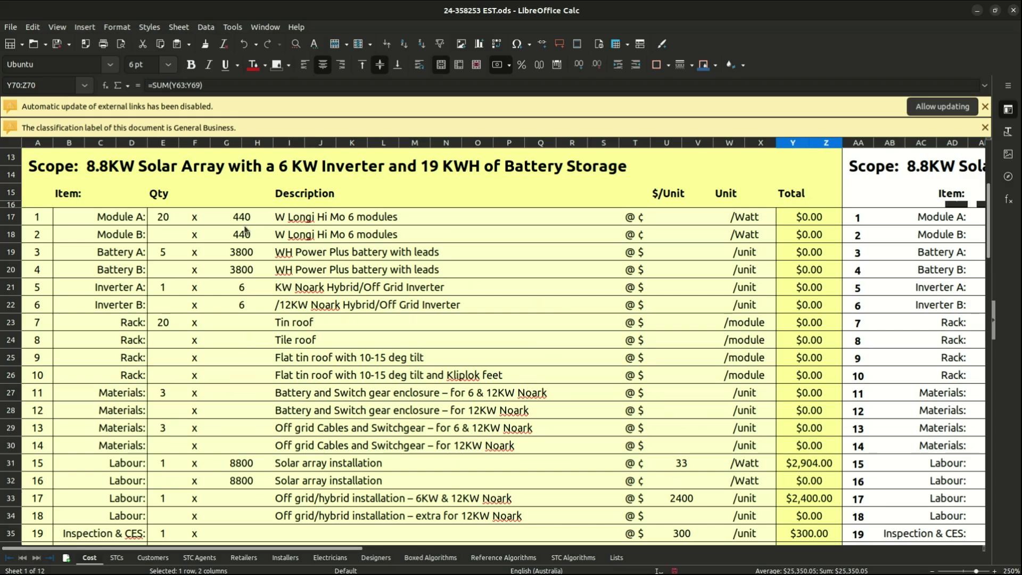
pyautogui.scroll(1, 250, 309)
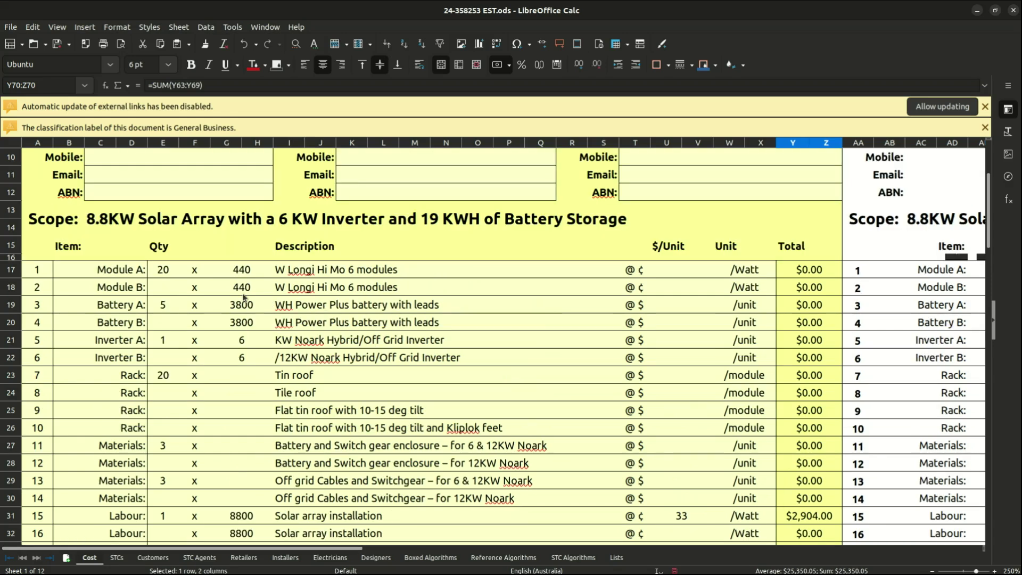
pyautogui.click(109, 220)
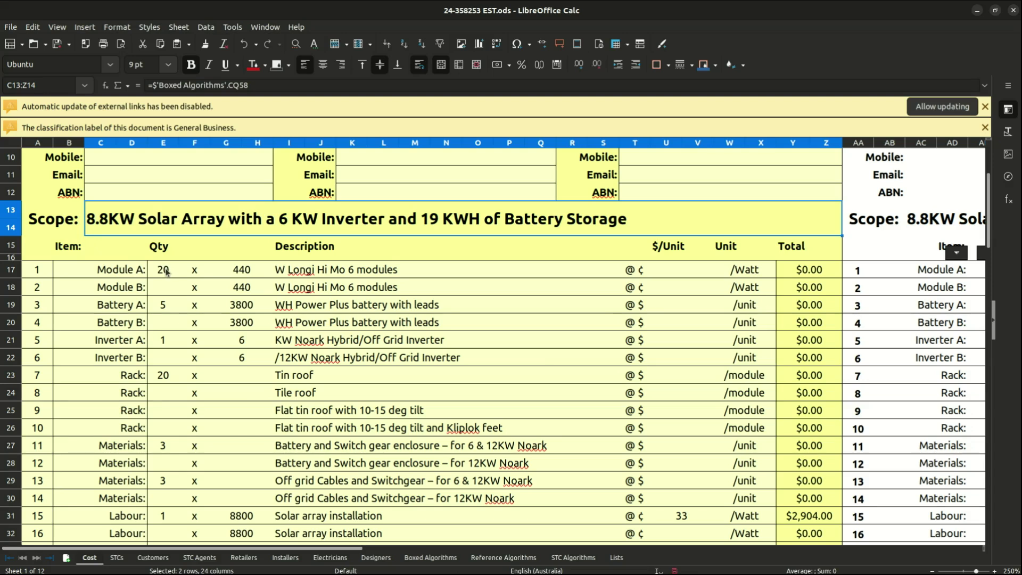
# - Examine the item quantities under the Scope heading against the out of pocket expenses at the estimate's end
pyautogui.scroll(-1, 165, 271)
pyautogui.scroll(-1, 165, 269)
pyautogui.scroll(1, 168, 237)
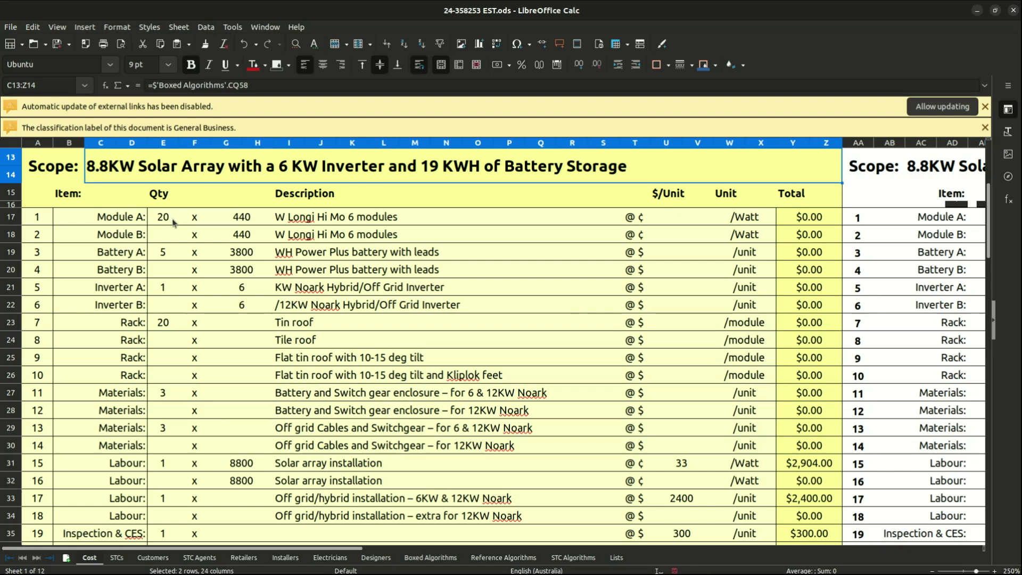
pyautogui.scroll(-3, 513, 323)
pyautogui.scroll(-8, 513, 317)
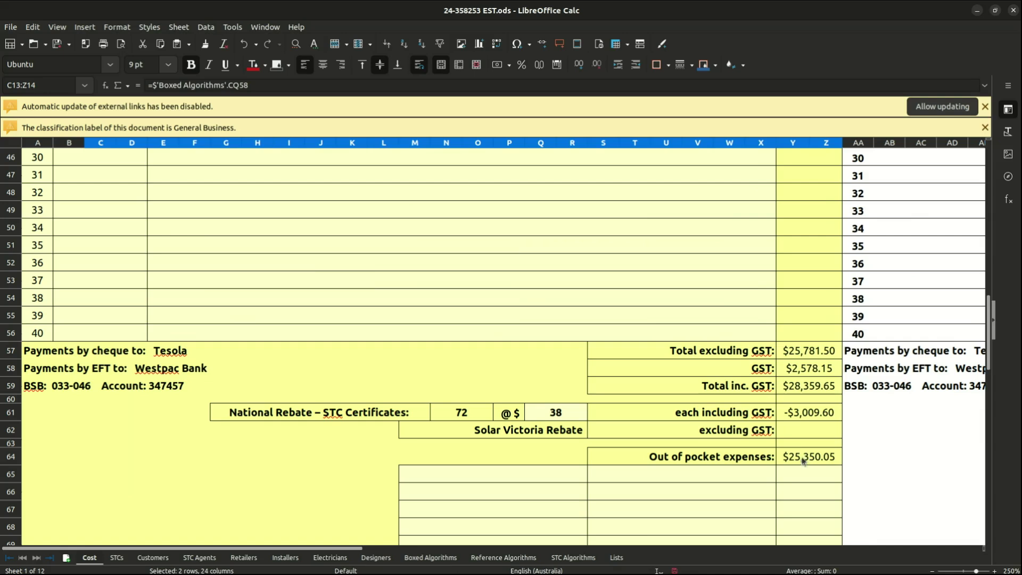
pyautogui.scroll(9, 301, 346)
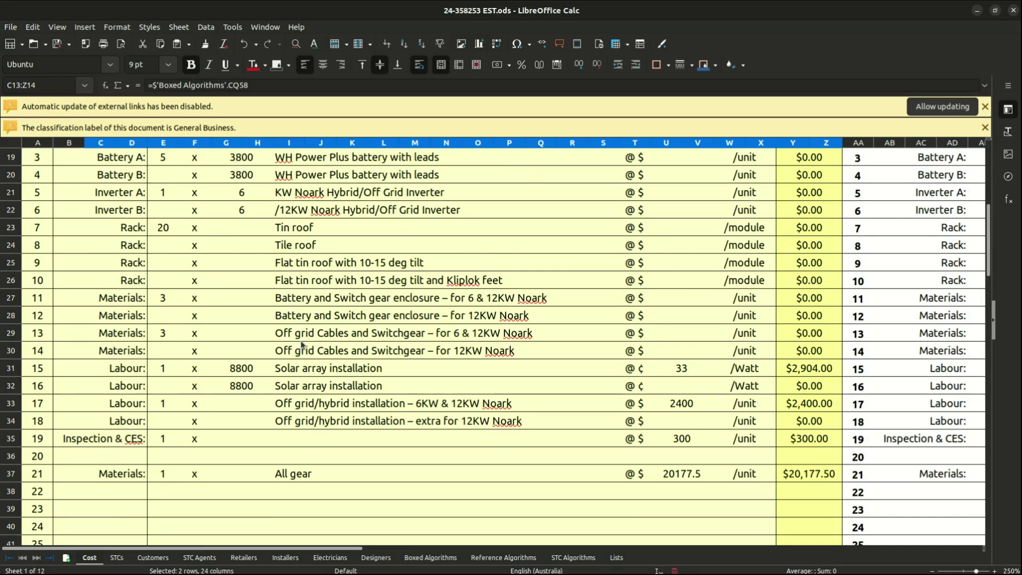
pyautogui.scroll(4, 302, 346)
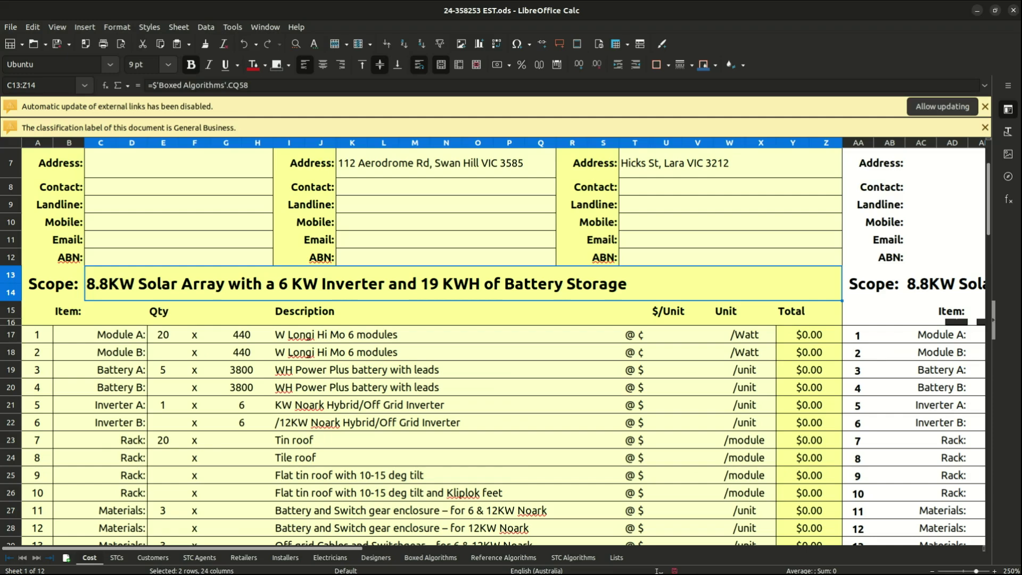
# - Switch to the browser and look through Noark's EV chargers list down to the Ex9EVD3 products
pyautogui.hotkey('alt', 'Tab')
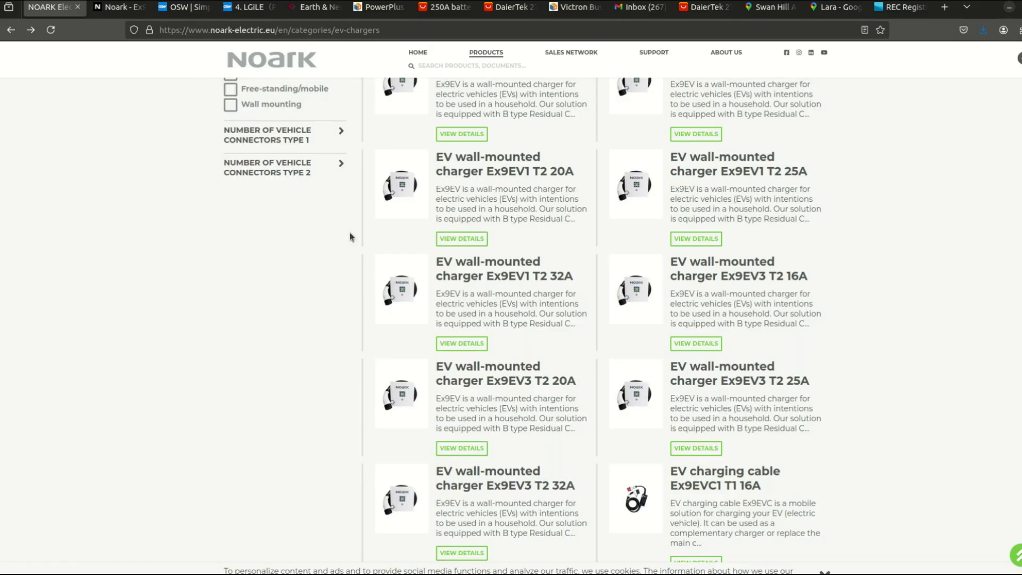
pyautogui.scroll(4, 532, 267)
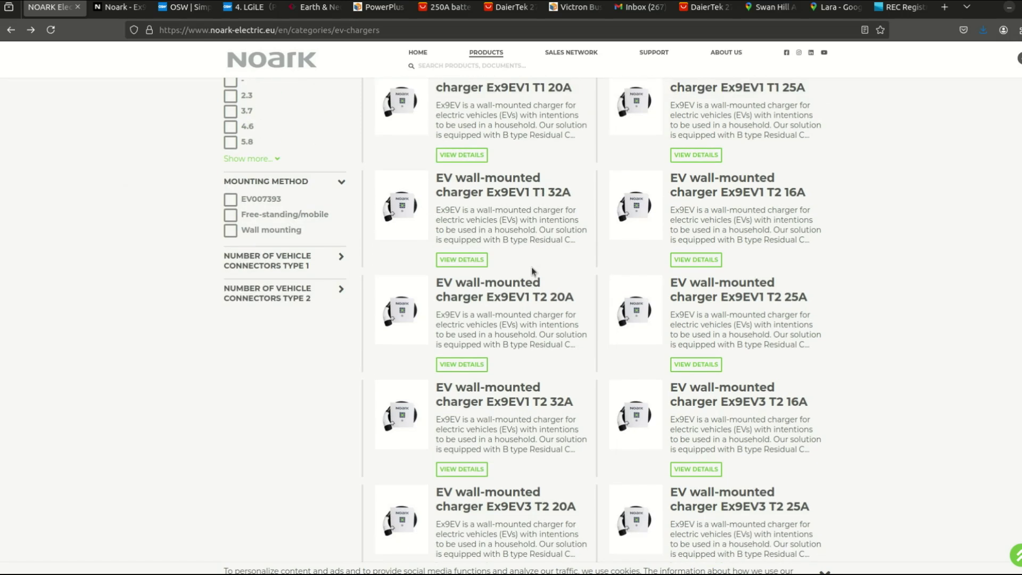
pyautogui.scroll(3, 513, 250)
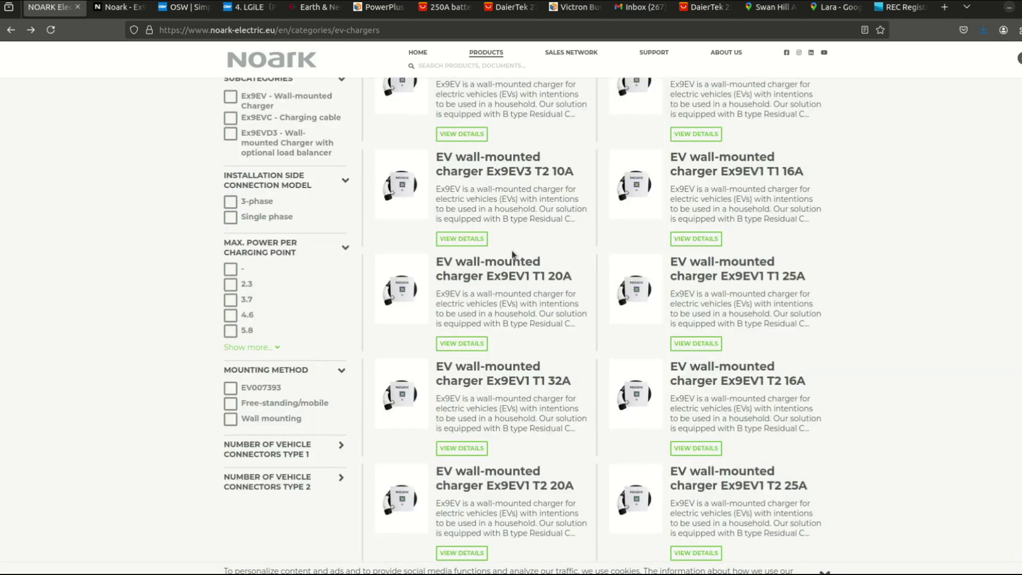
pyautogui.scroll(3, 512, 250)
pyautogui.scroll(-8, 512, 250)
pyautogui.scroll(-12, 505, 286)
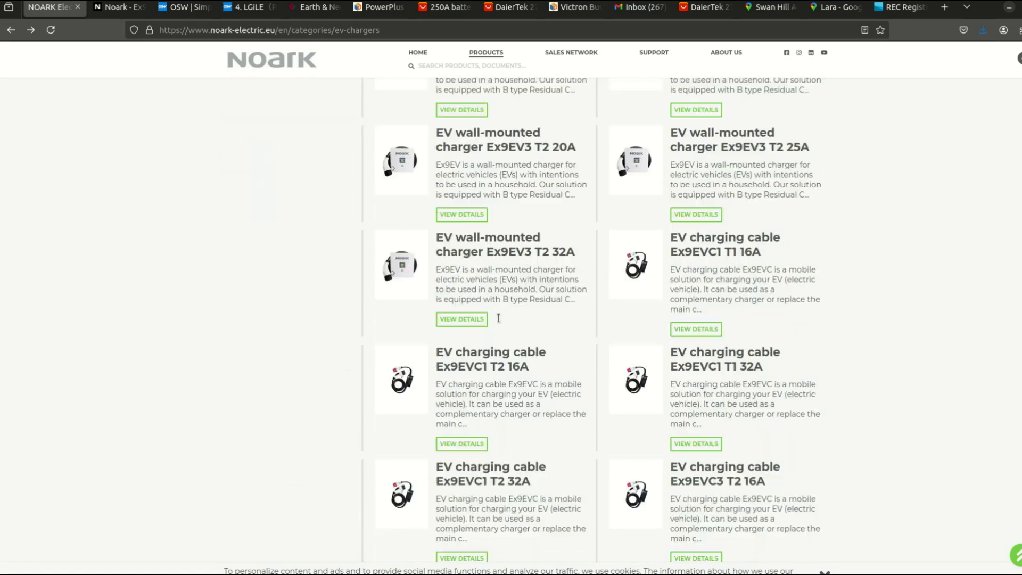
pyautogui.scroll(-4, 497, 330)
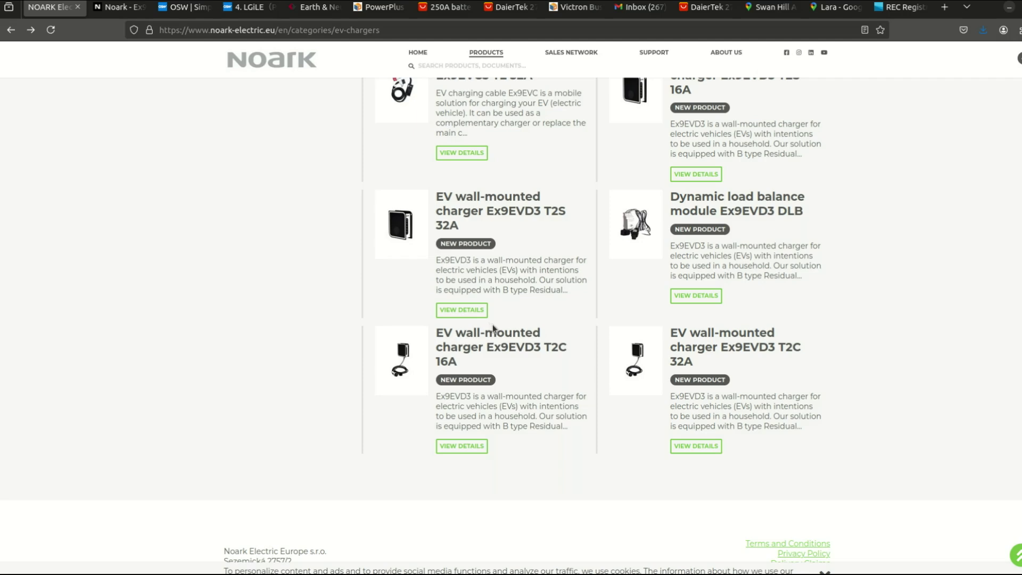
# - View the Dynamic load balance module Ex9EVD3 DLB details, highlight the sentence on the module's purpose, and return to the EV chargers list
pyautogui.click(695, 295)
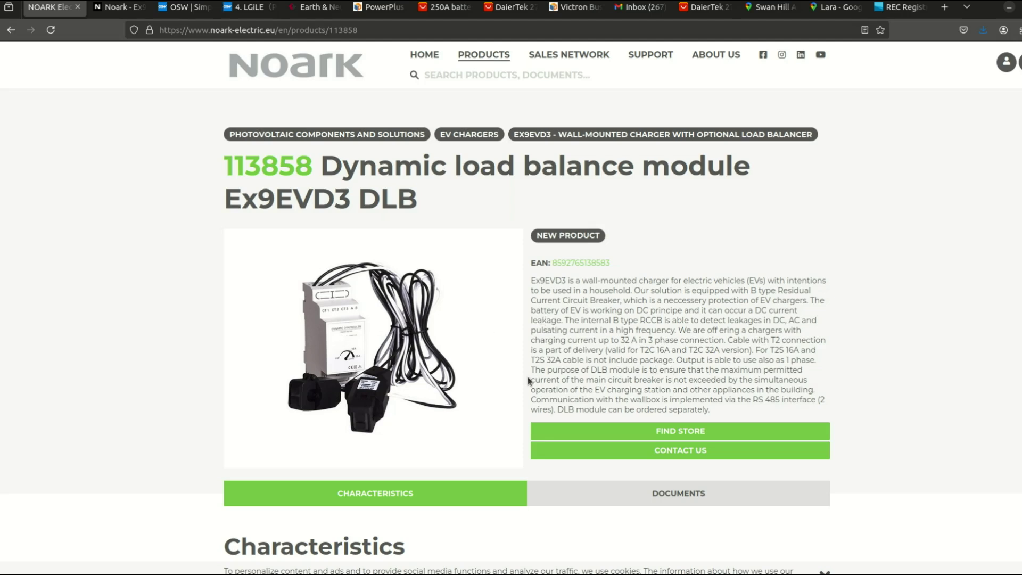
pyautogui.moveTo(531, 372); pyautogui.dragTo(829, 395)
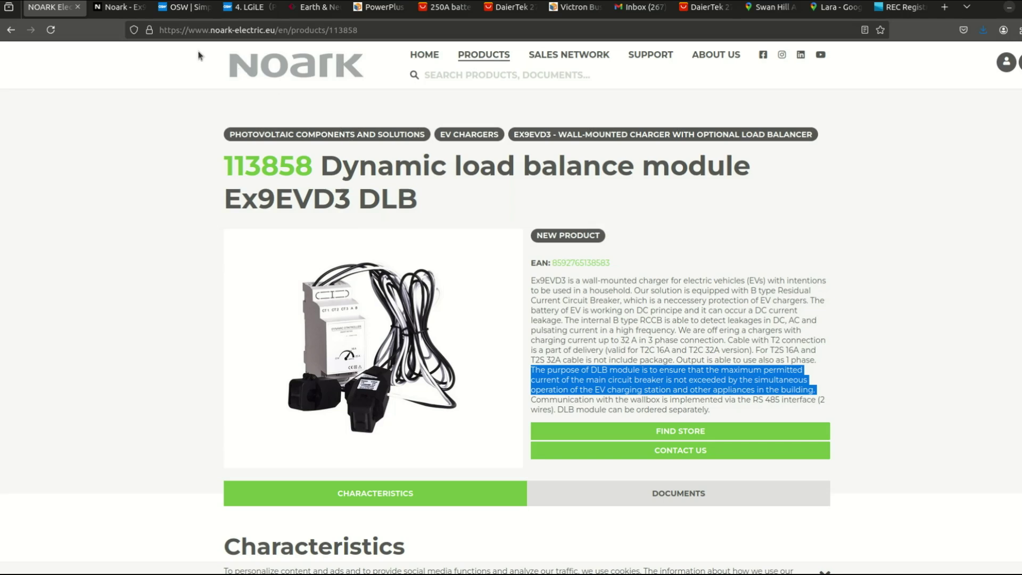
pyautogui.click(12, 31)
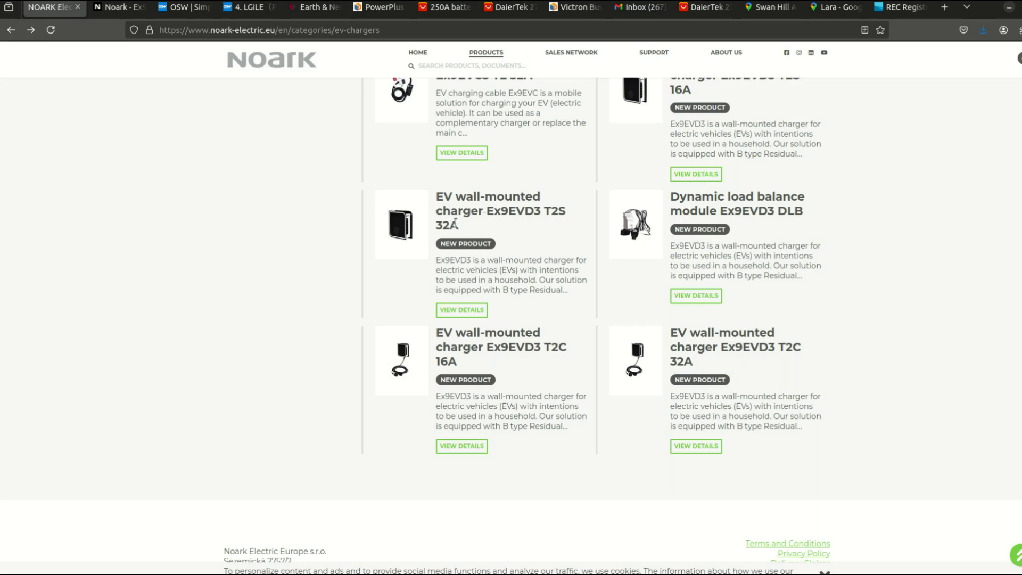
# - Open the EV wall-mounted charger Ex9EVD3 T2S 32A and examine its description and characteristics
pyautogui.moveTo(527, 211); pyautogui.dragTo(541, 212)
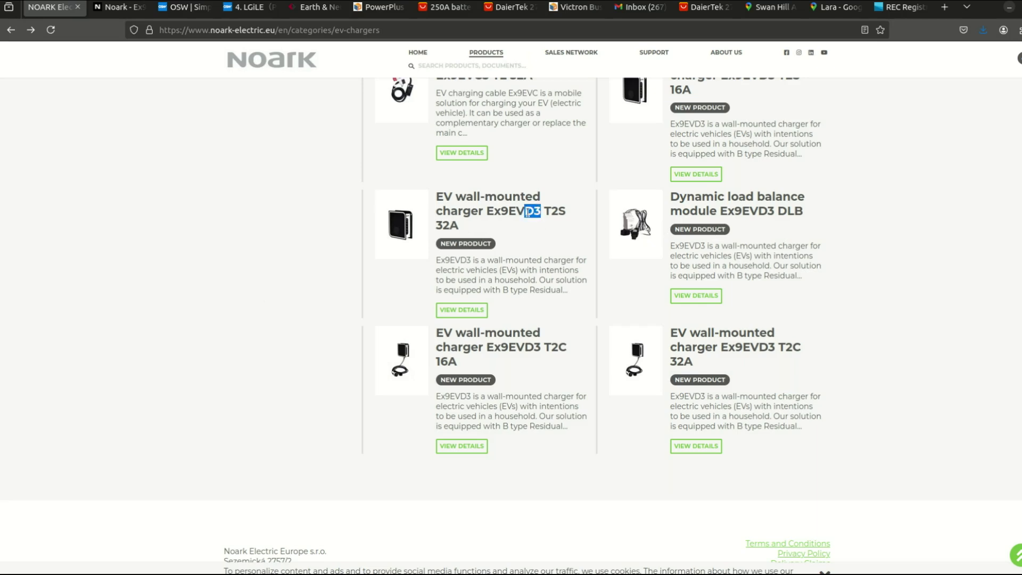
pyautogui.click(485, 237)
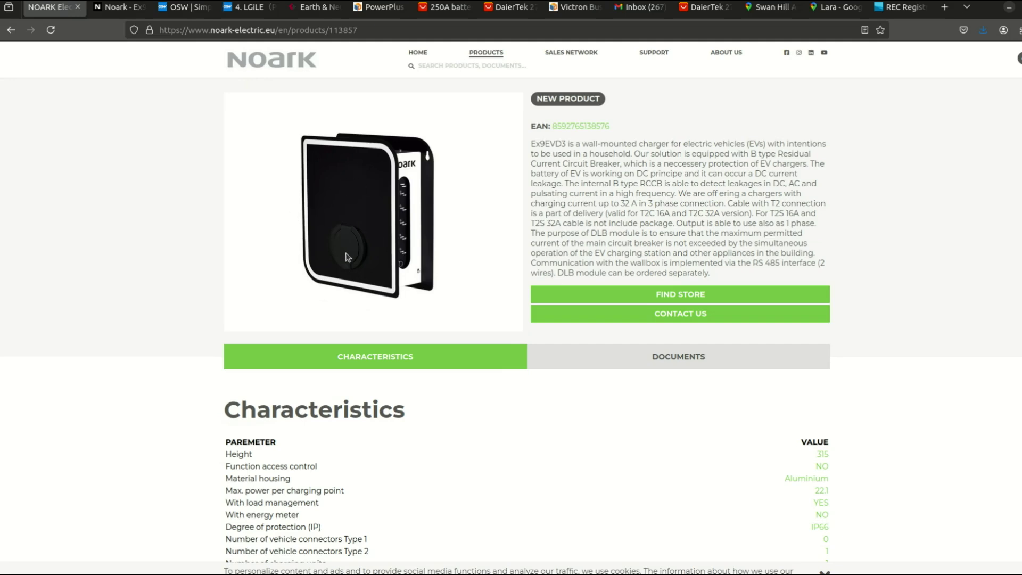
pyautogui.scroll(-3, 368, 383)
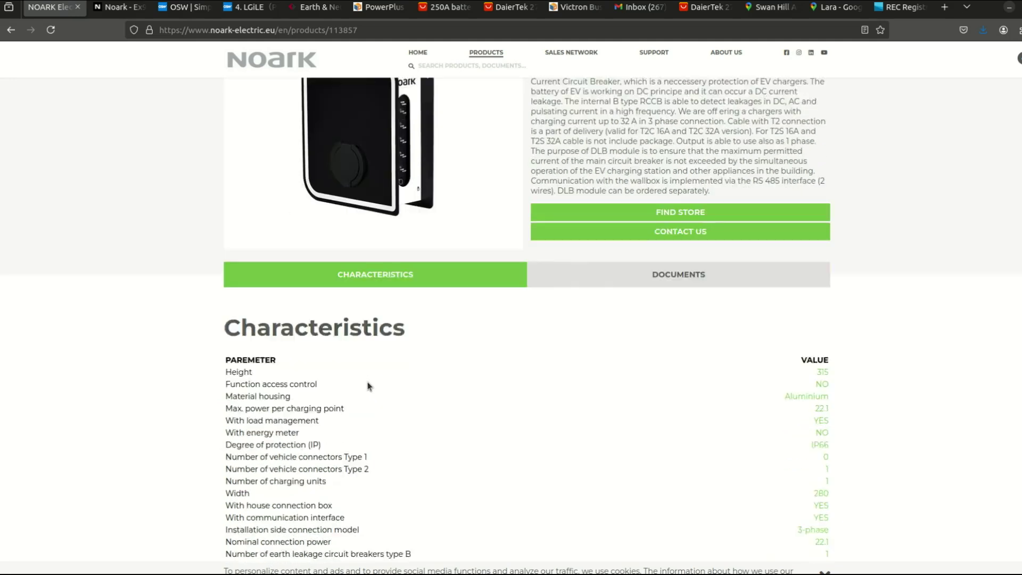
pyautogui.scroll(5, 367, 385)
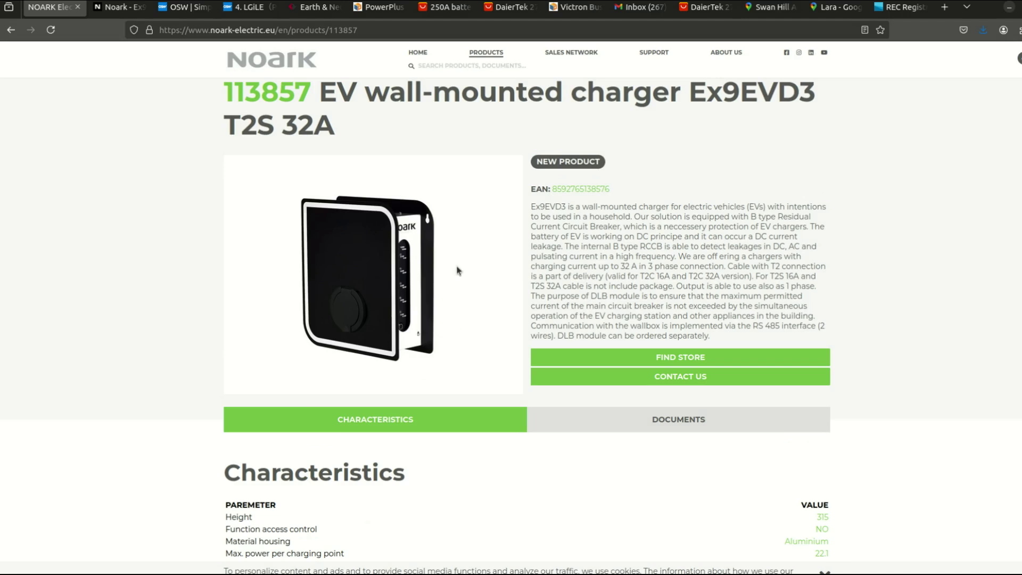
pyautogui.scroll(2, 466, 266)
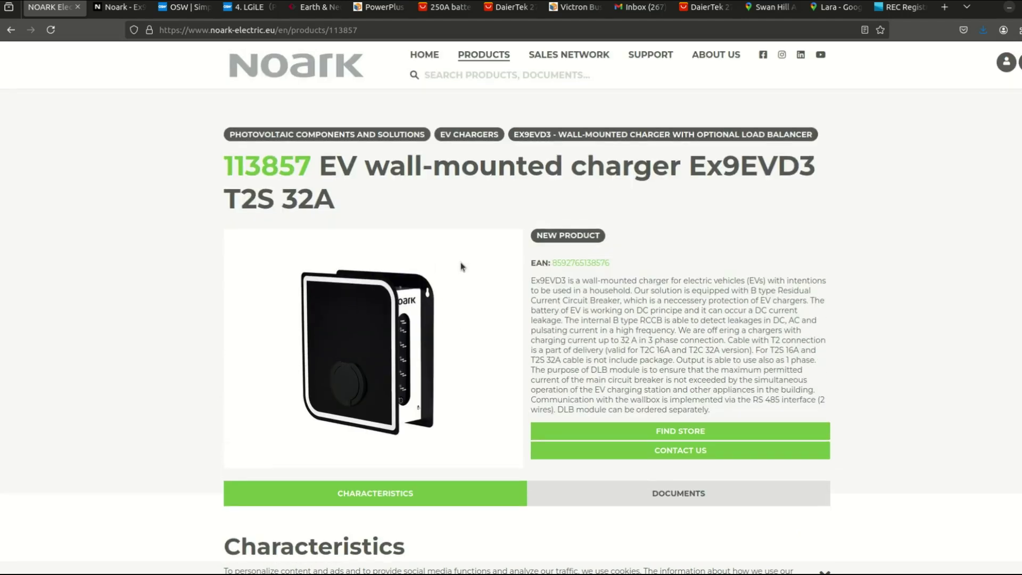